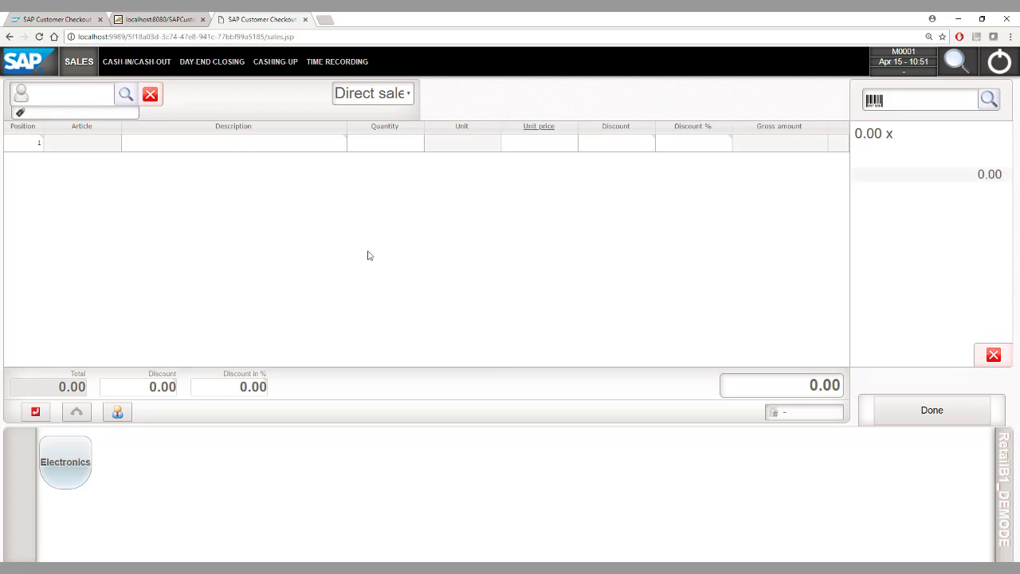
# Step: Punch the manager employee in for today in organizational unit DE_FR - Frankfurt
pyautogui.click(335, 65)
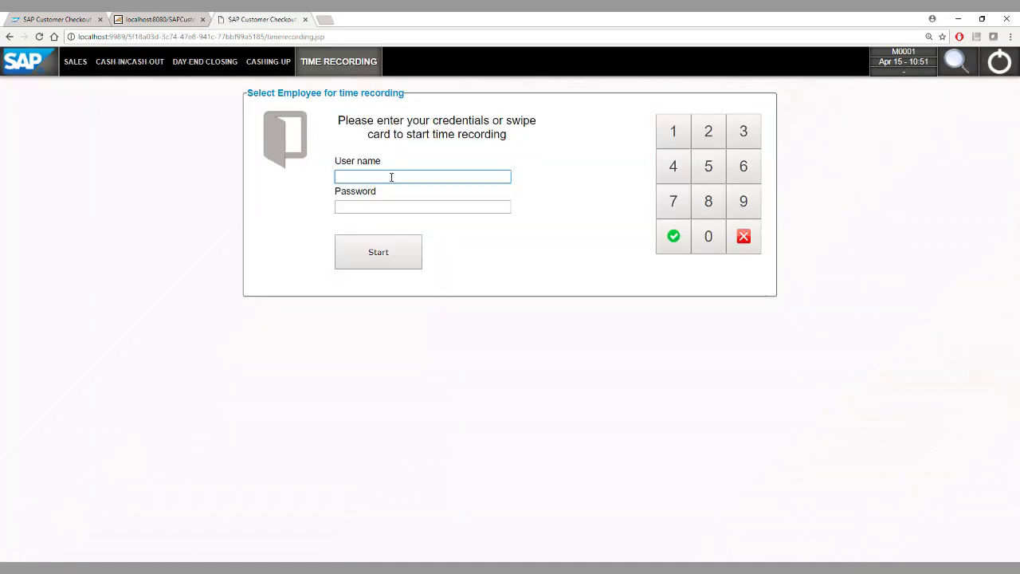
pyautogui.write('M0001')
pyautogui.press('Tab')
pyautogui.write('M0001')
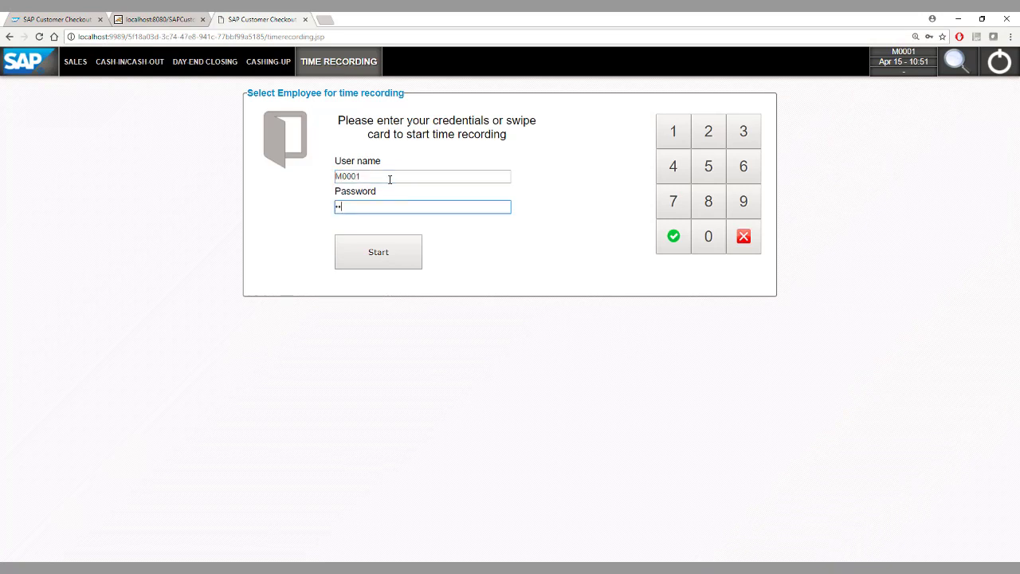
pyautogui.press('Return')
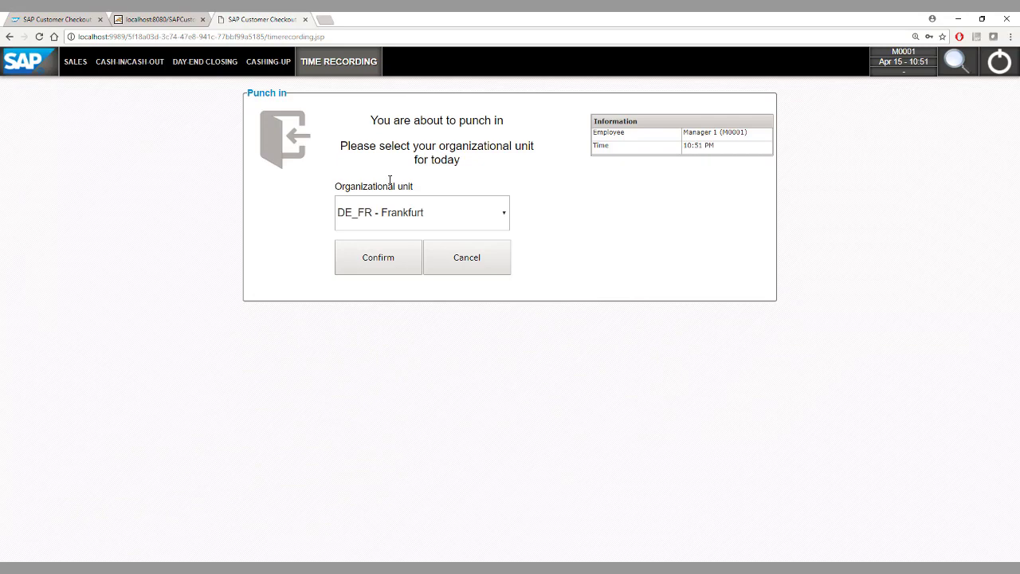
pyautogui.click(476, 213)
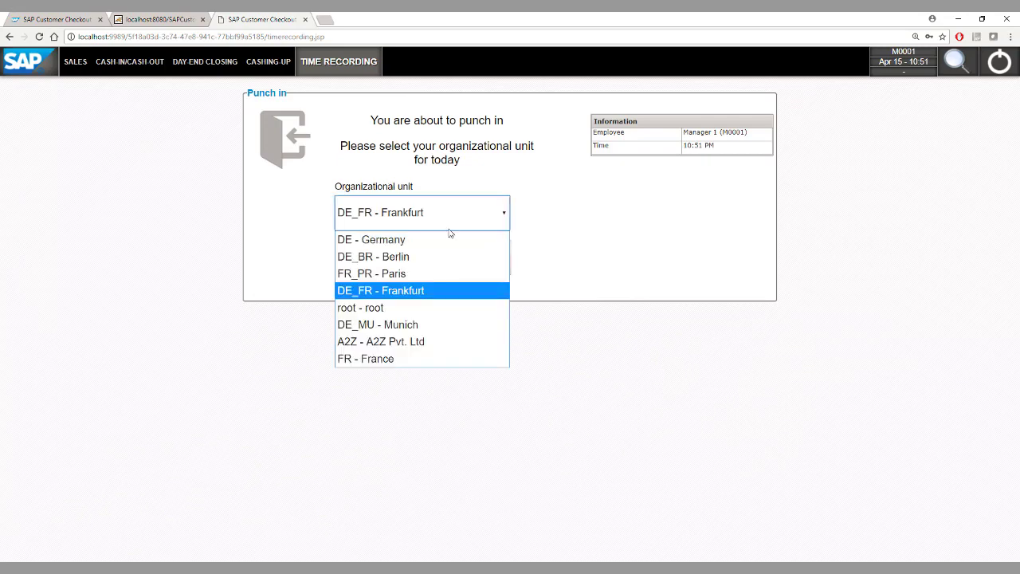
pyautogui.click(424, 292)
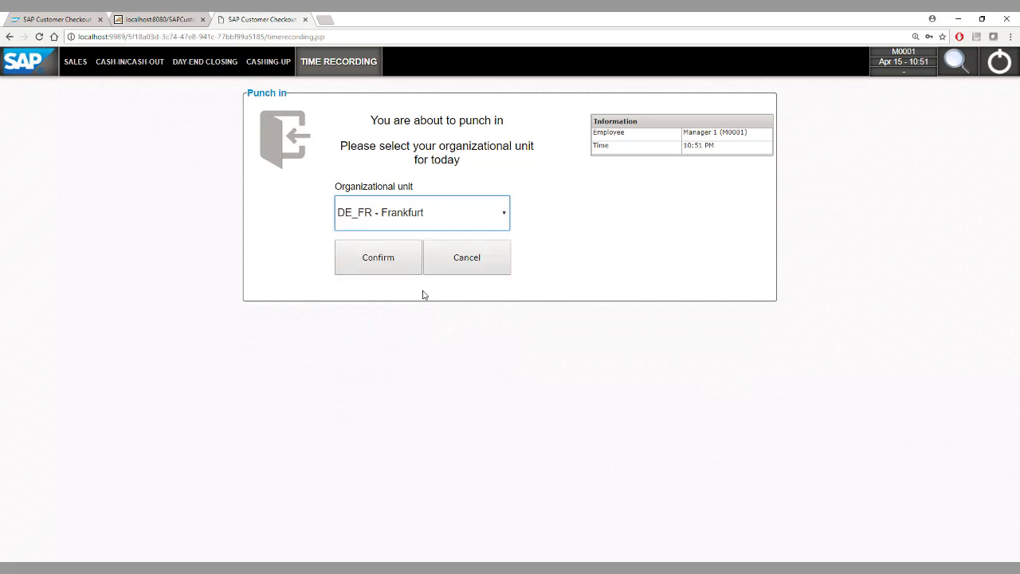
pyautogui.click(384, 268)
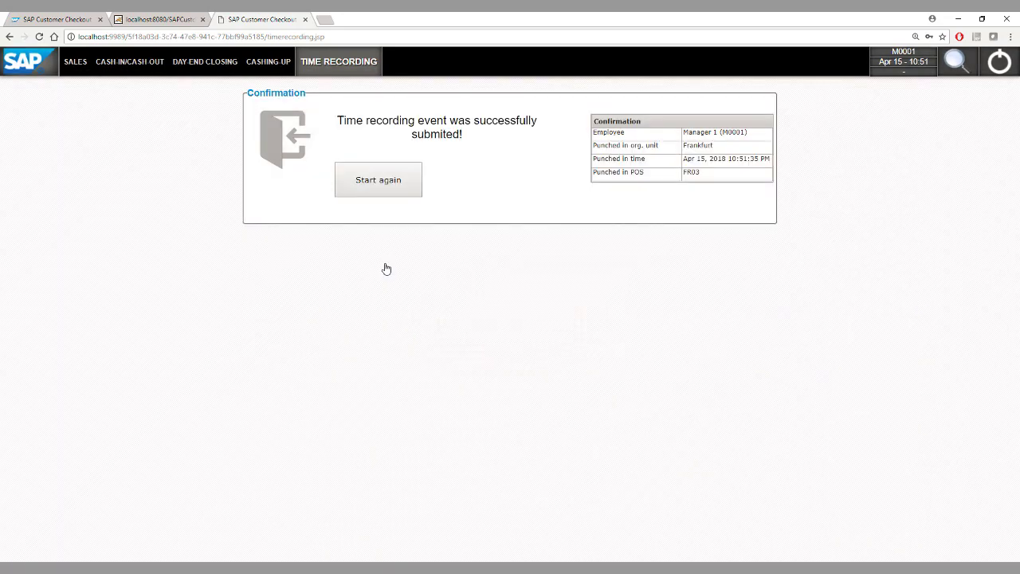
pyautogui.click(378, 194)
pyautogui.click(116, 64)
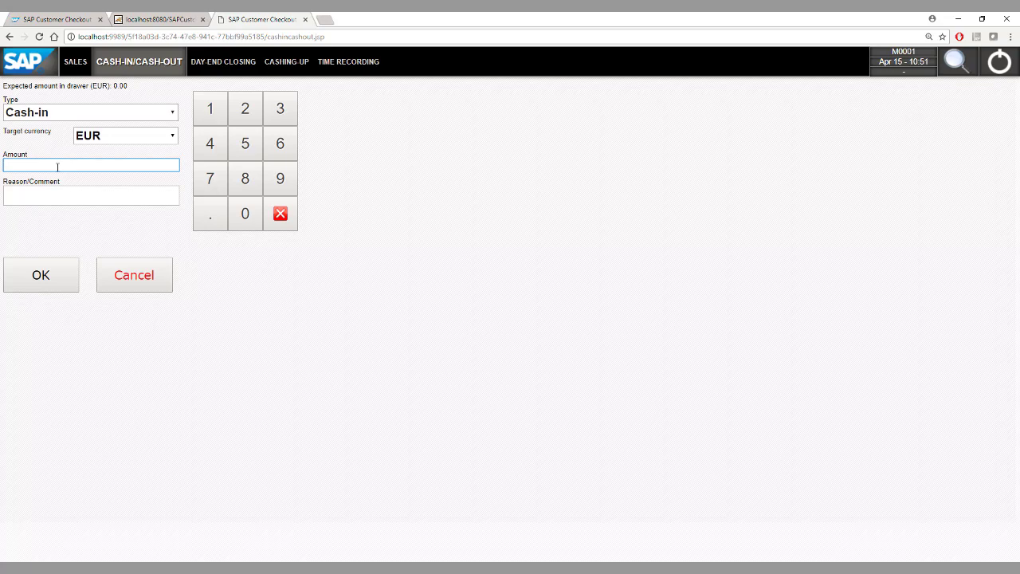
# Step: Post a 500 EUR cash-in with the comment 'Start of the day'
pyautogui.write('500')
pyautogui.click(43, 195)
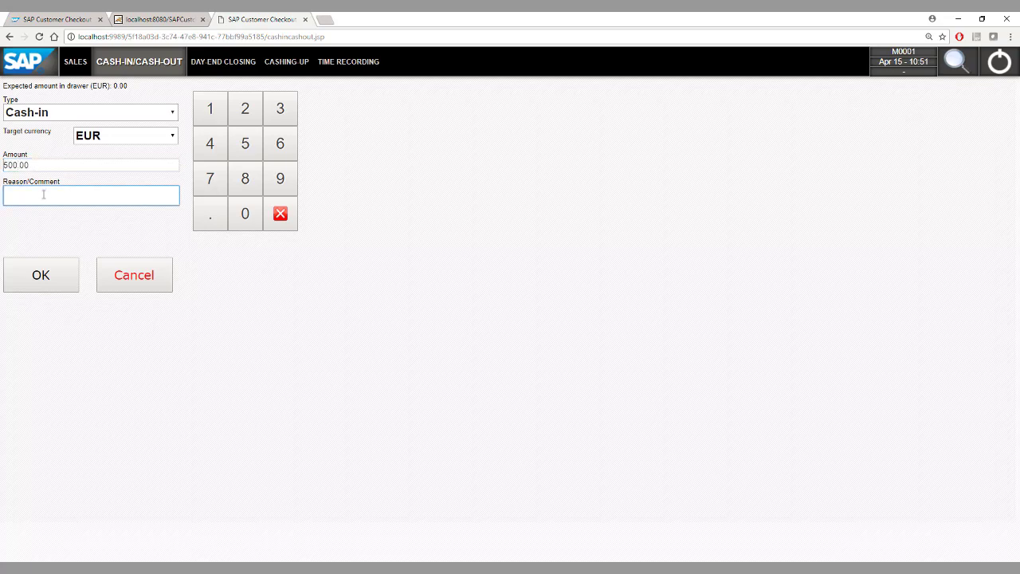
pyautogui.write('Start of the day')
pyautogui.click(60, 288)
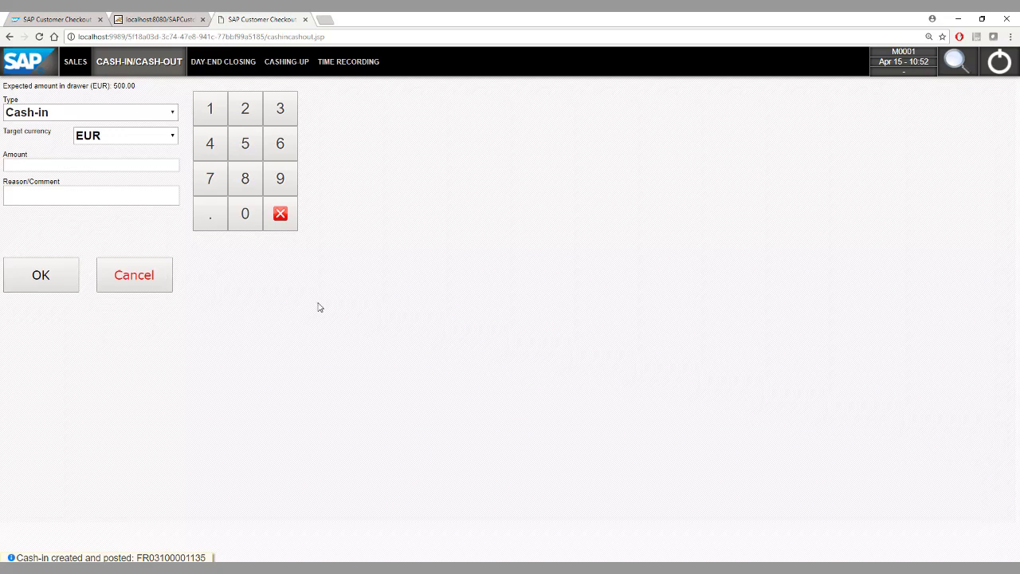
# Step: Attach the PC World GmbH & Co.KG customer to a new sales receipt
pyautogui.click(76, 63)
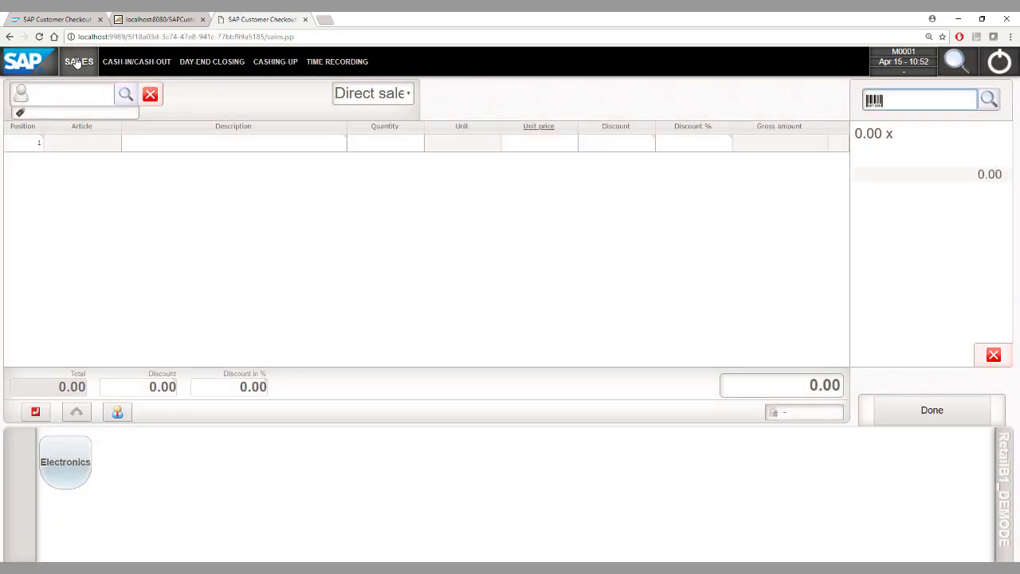
pyautogui.click(68, 98)
pyautogui.write('C20000')
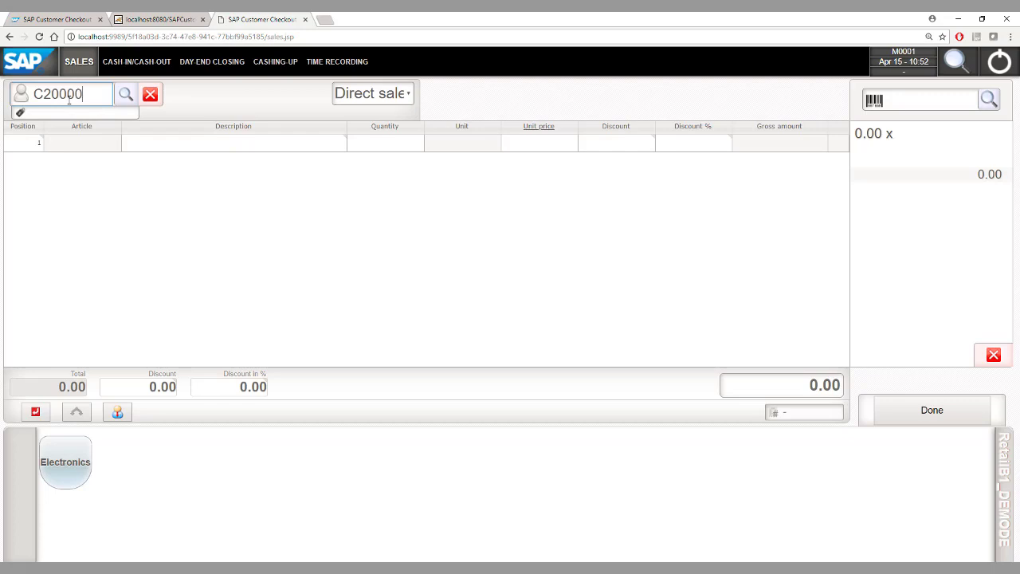
pyautogui.press('Return')
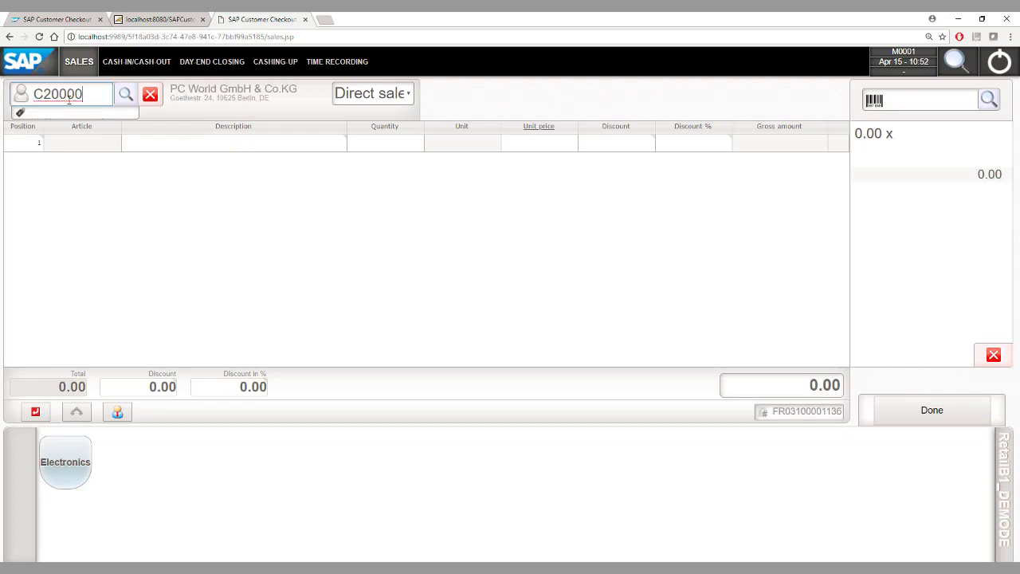
# Step: Add printers A00001 and A00002, totalling 199.21, and move on to payment
pyautogui.click(911, 101)
pyautogui.write('A00001')
pyautogui.press('Return')
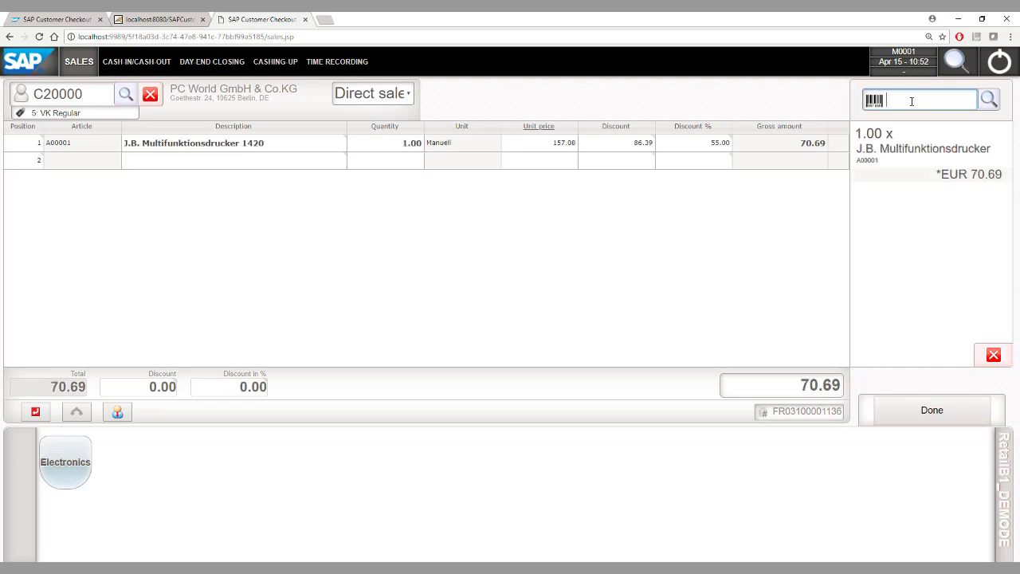
pyautogui.write('A00002')
pyautogui.press('Return')
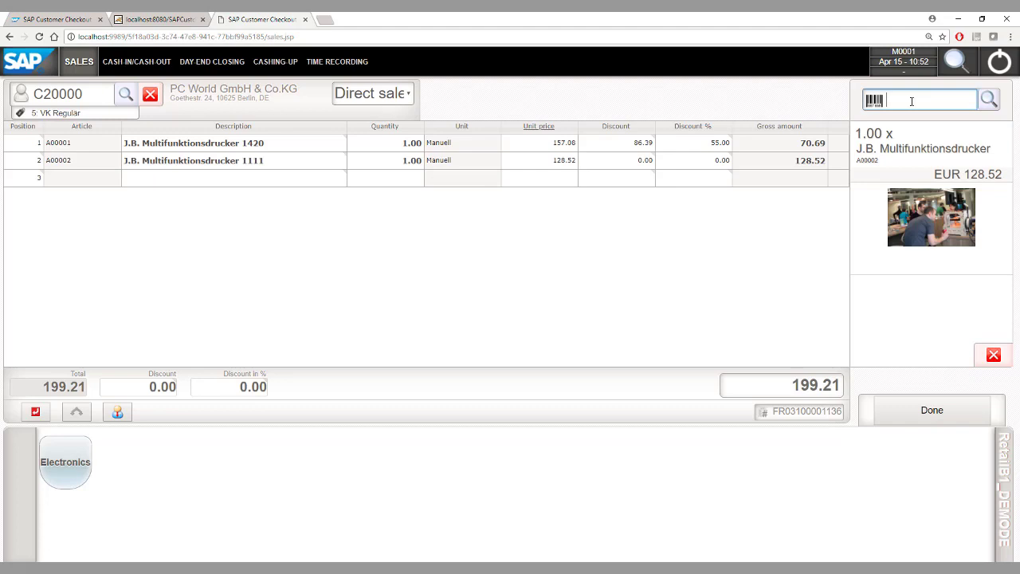
pyautogui.click(915, 407)
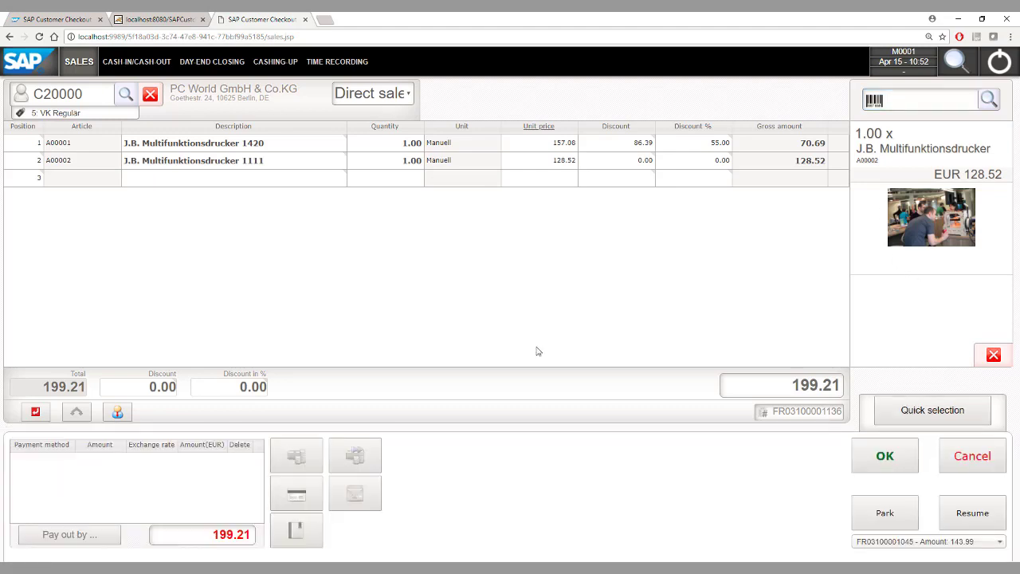
# Step: Enter a 200.00 EUR cash payment for the 199.21 receipt
pyautogui.click(298, 456)
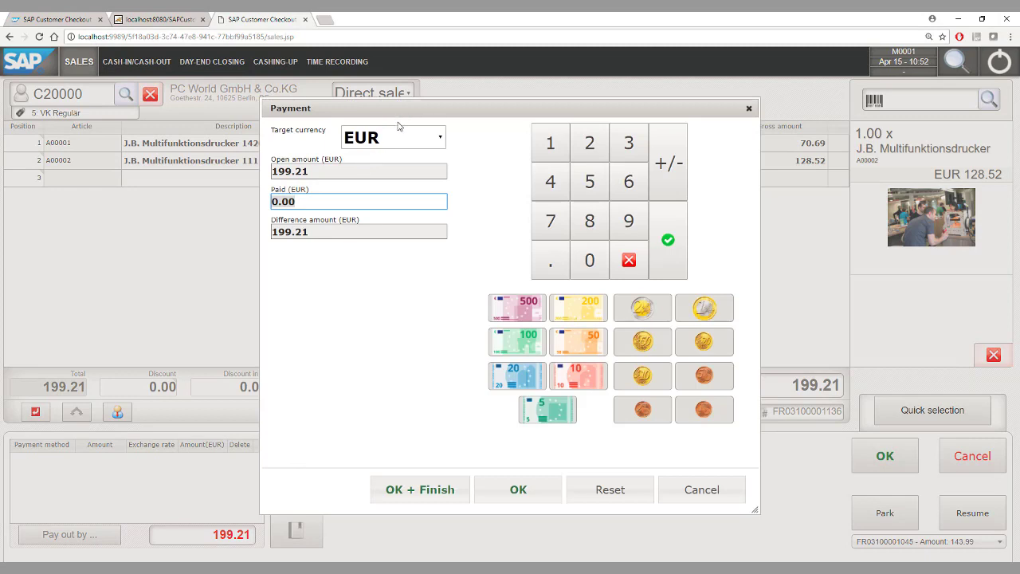
pyautogui.write('1')
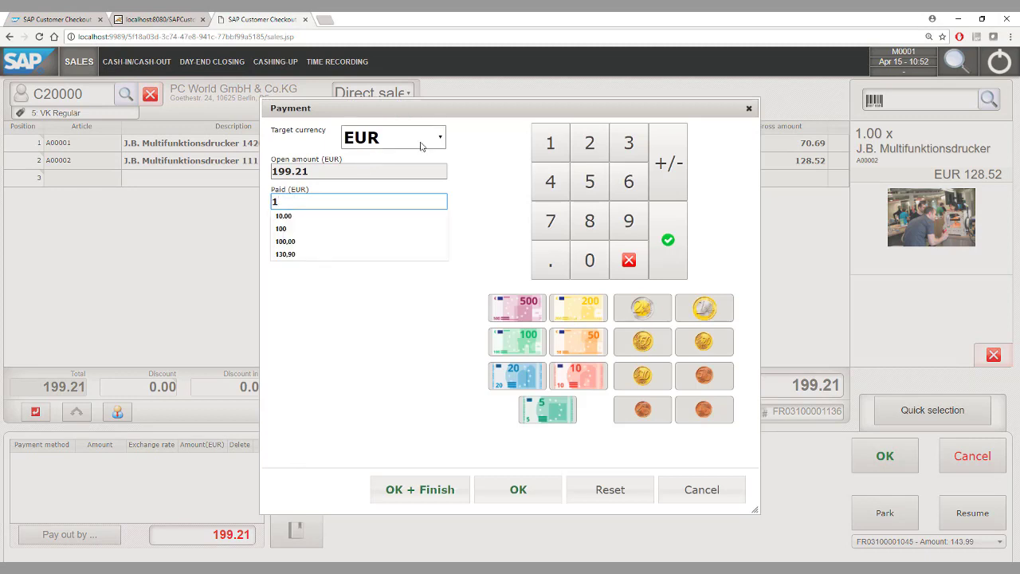
pyautogui.press('BackSpace')
pyautogui.write('200')
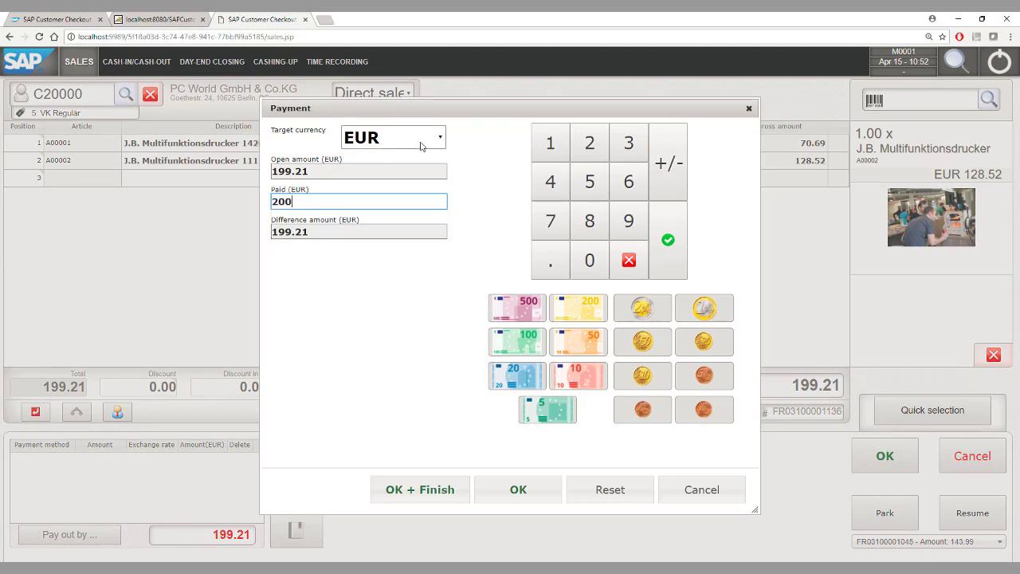
pyautogui.click(519, 491)
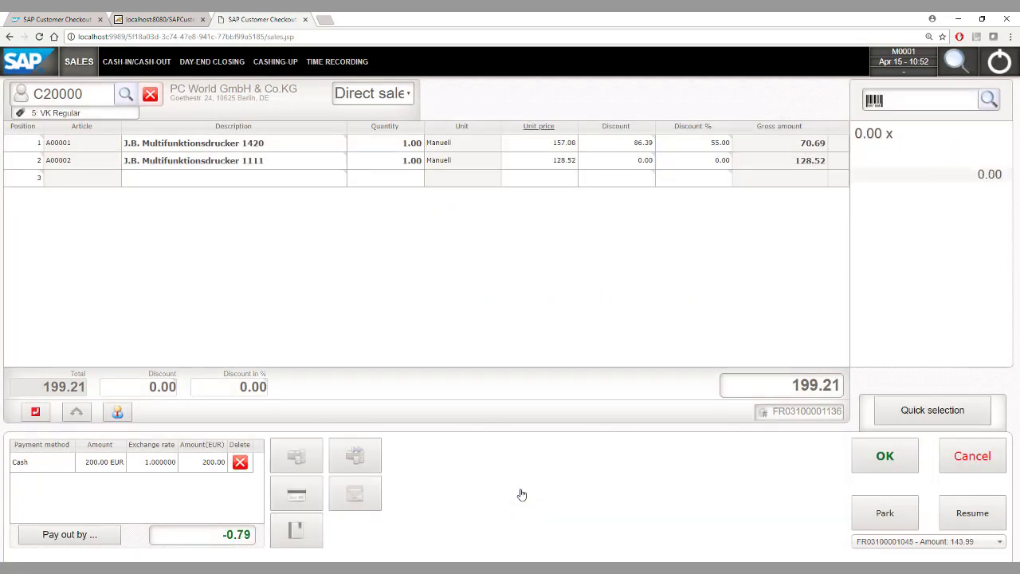
# Step: Post the receipt and acknowledge the -0.79 change, leaving an empty sales screen
pyautogui.click(885, 458)
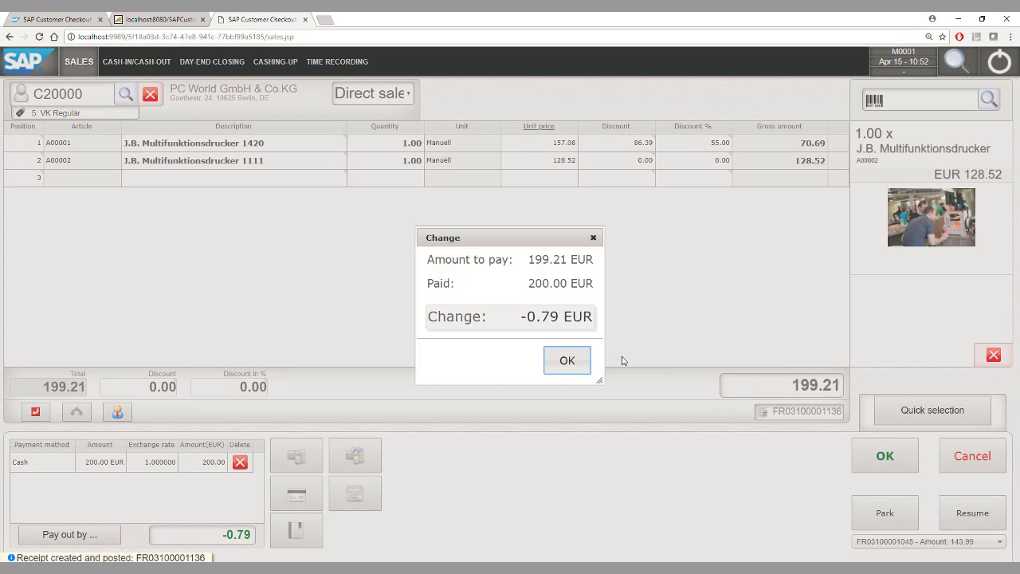
pyautogui.click(566, 362)
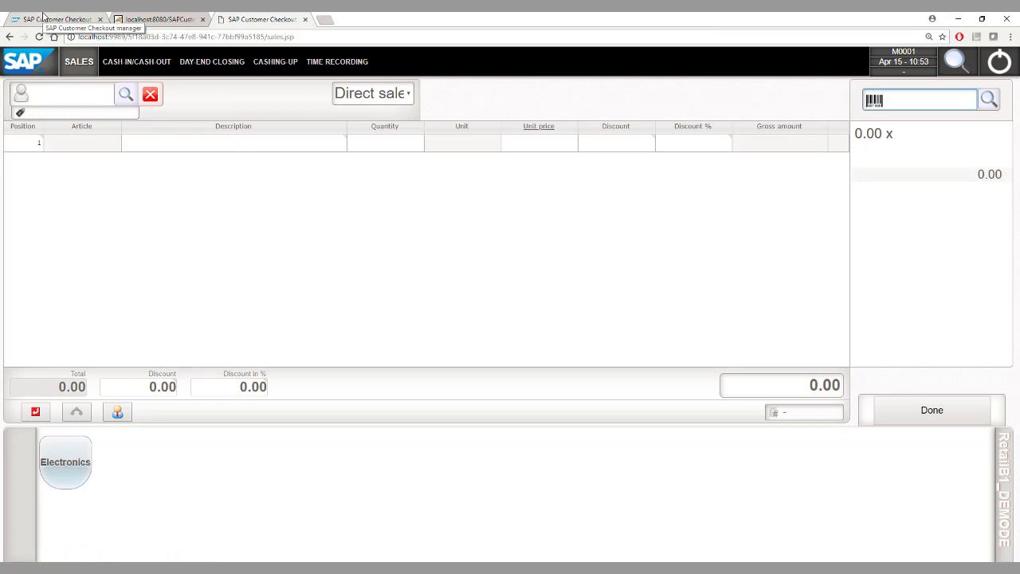
pyautogui.click(44, 16)
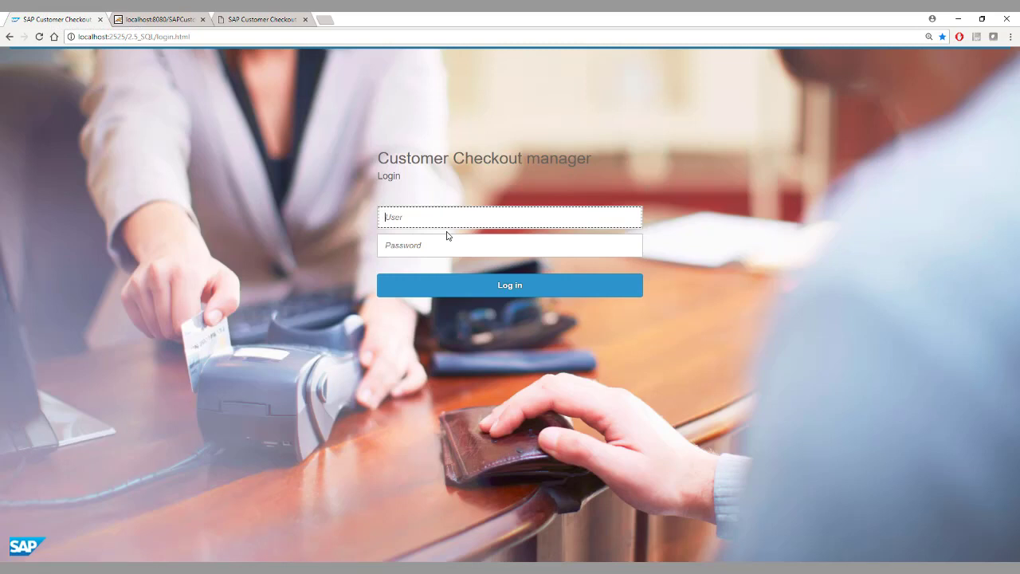
# Step: Log in to Customer Checkout manager as Admin and open the Receipts list
pyautogui.write('Admin')
pyautogui.press('Tab')
pyautogui.write('admin')
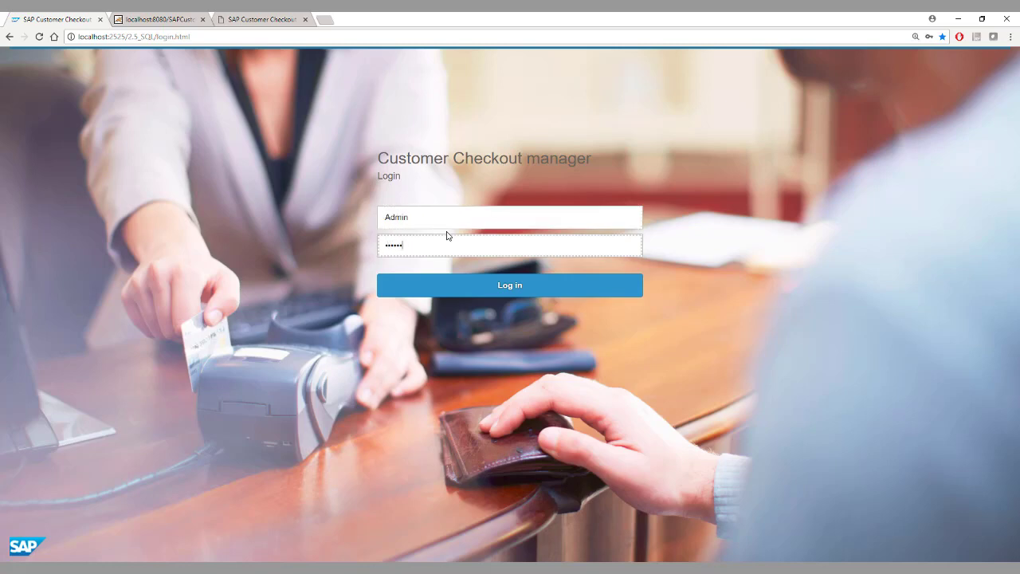
pyautogui.press('Return')
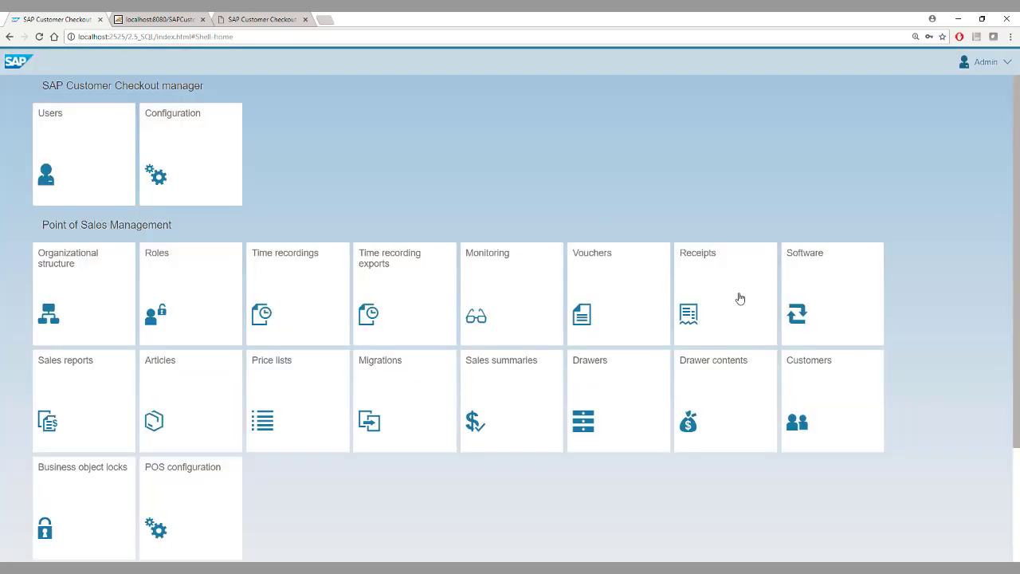
pyautogui.click(739, 298)
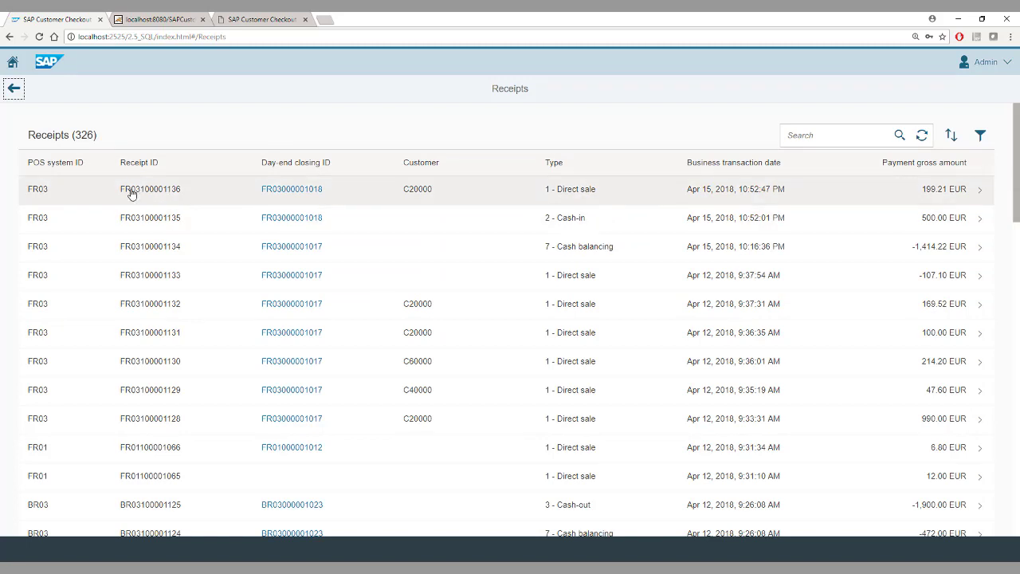
# Step: Check the 199.21 receipt's Sales, Tax and Payment items, then go back to Receipts
pyautogui.click(462, 197)
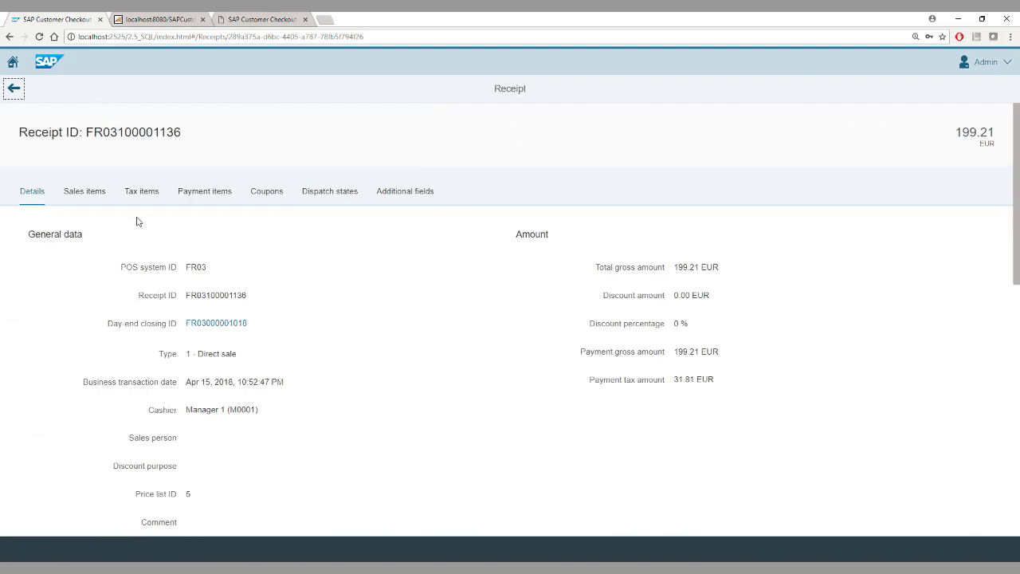
pyautogui.click(88, 197)
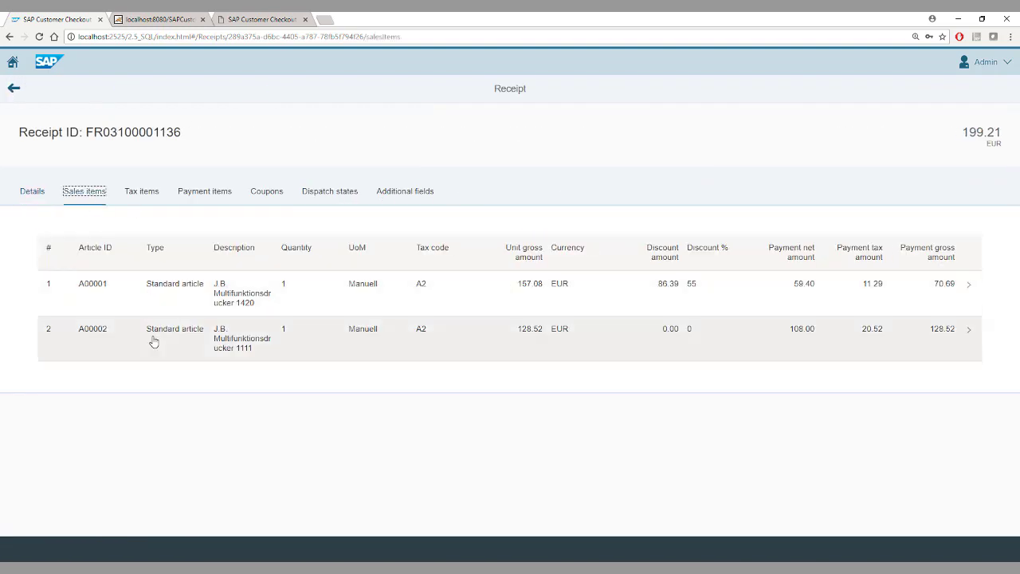
pyautogui.click(136, 195)
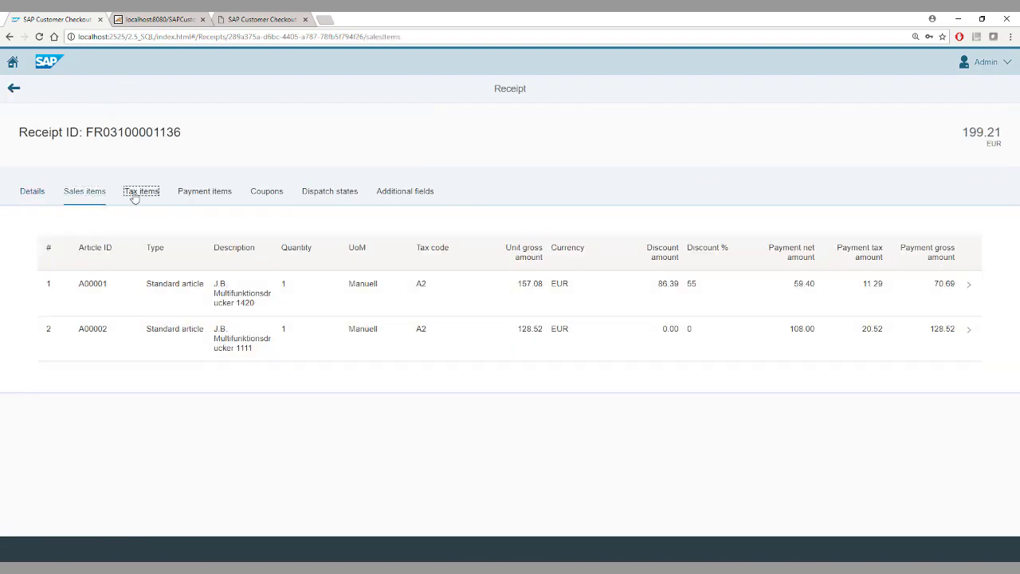
pyautogui.click(203, 191)
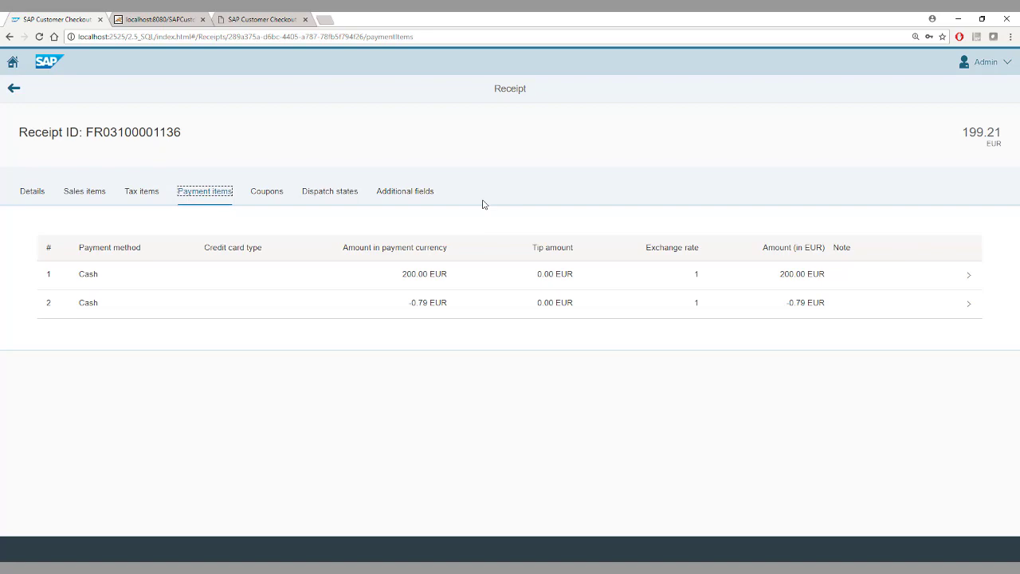
pyautogui.click(18, 90)
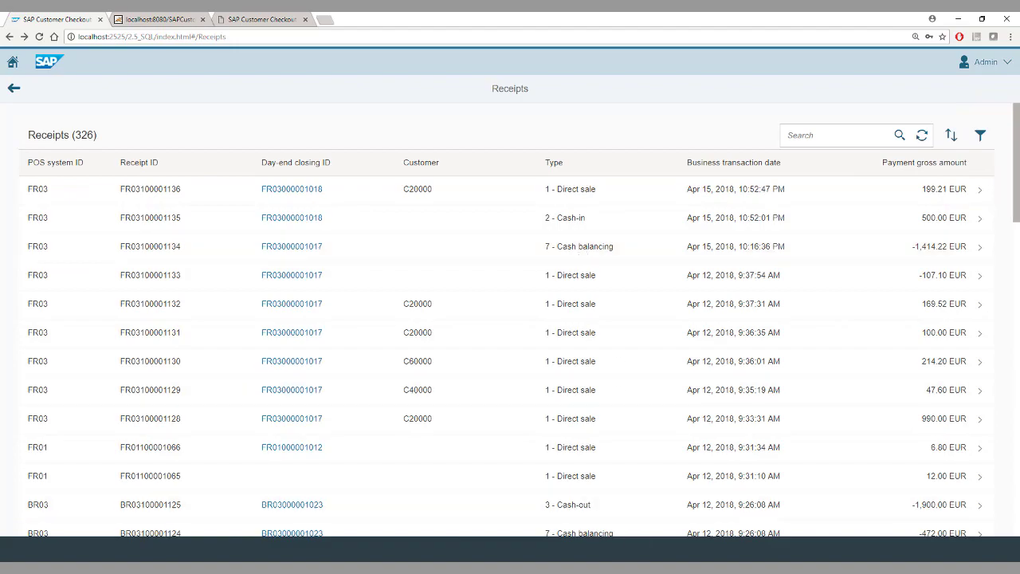
pyautogui.hotkey('alt', 'Tab')
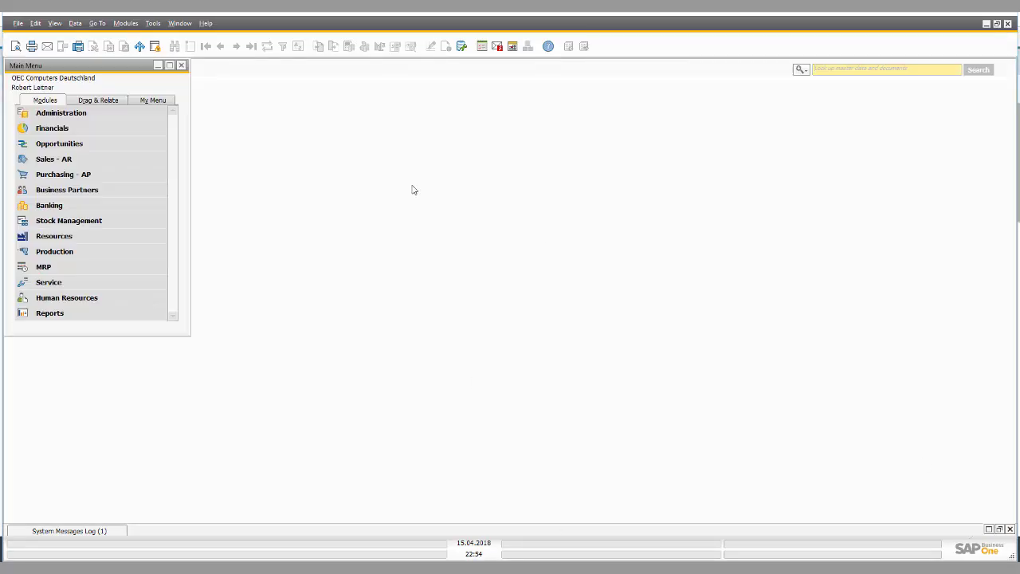
# Step: Load closed A/R Invoice 4375 (199,21 EUR) and inspect its POS receipt Customer Ref. No
pyautogui.click(86, 159)
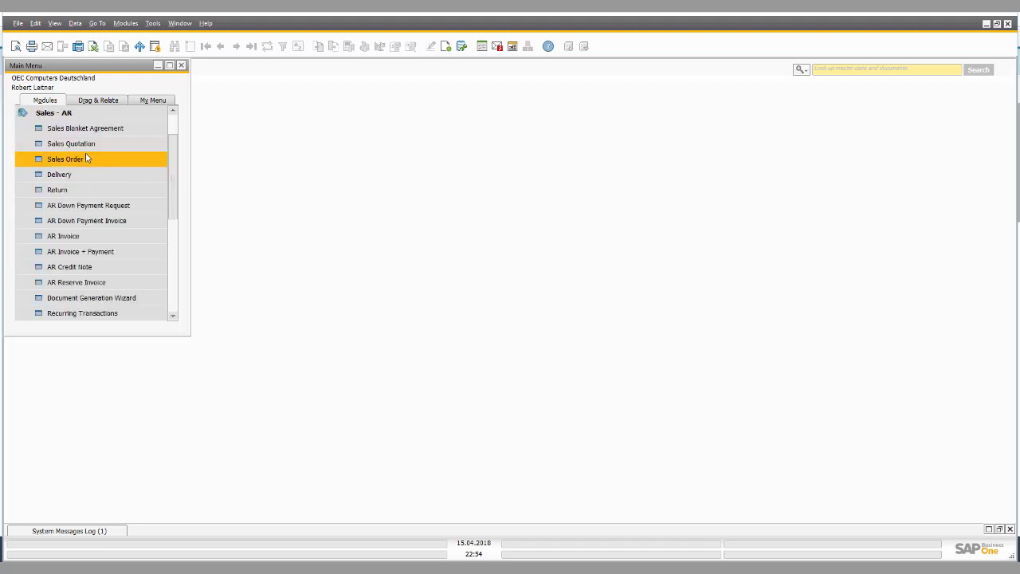
pyautogui.click(94, 240)
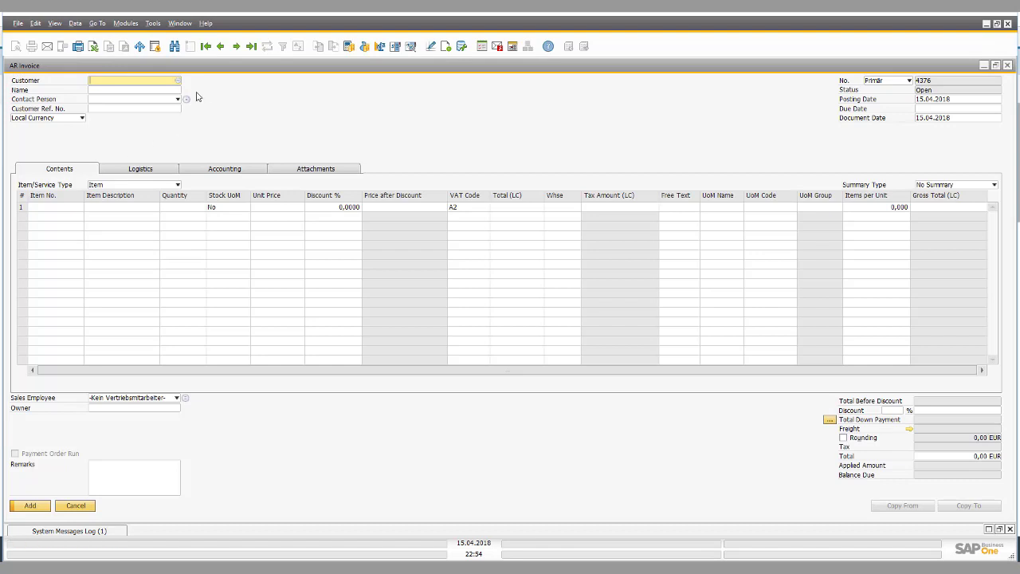
pyautogui.click(221, 46)
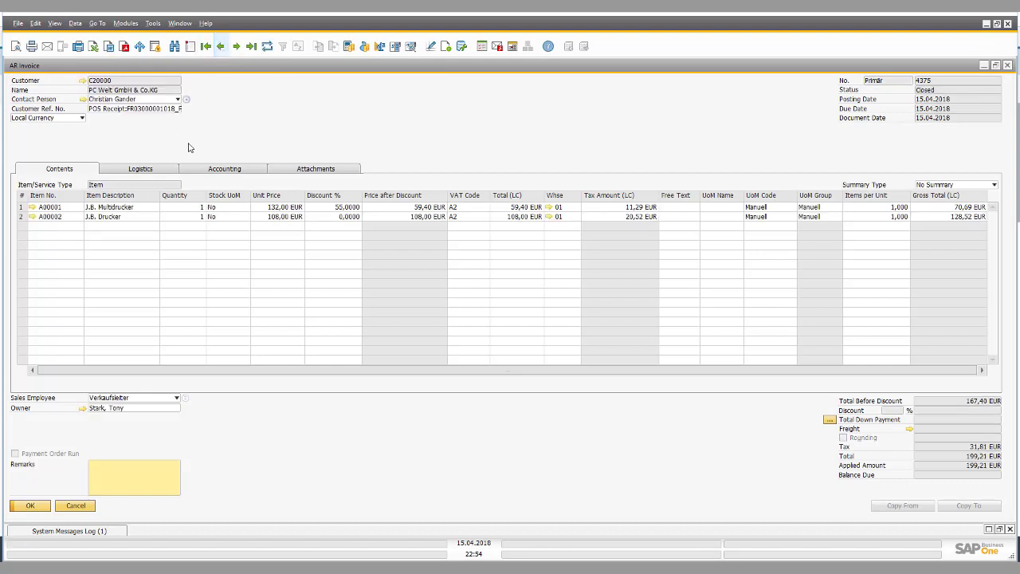
pyautogui.click(135, 110)
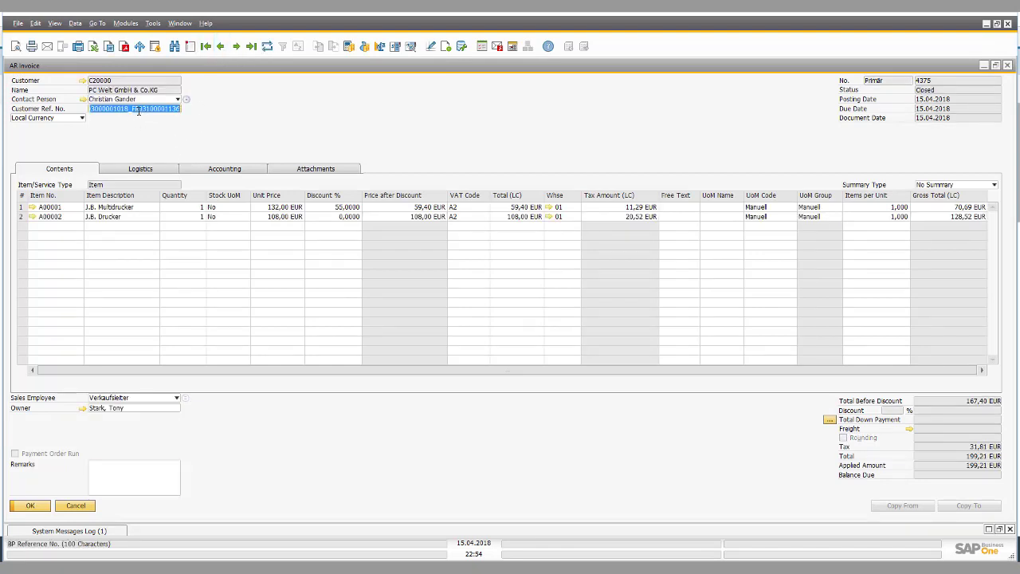
pyautogui.press('Left')
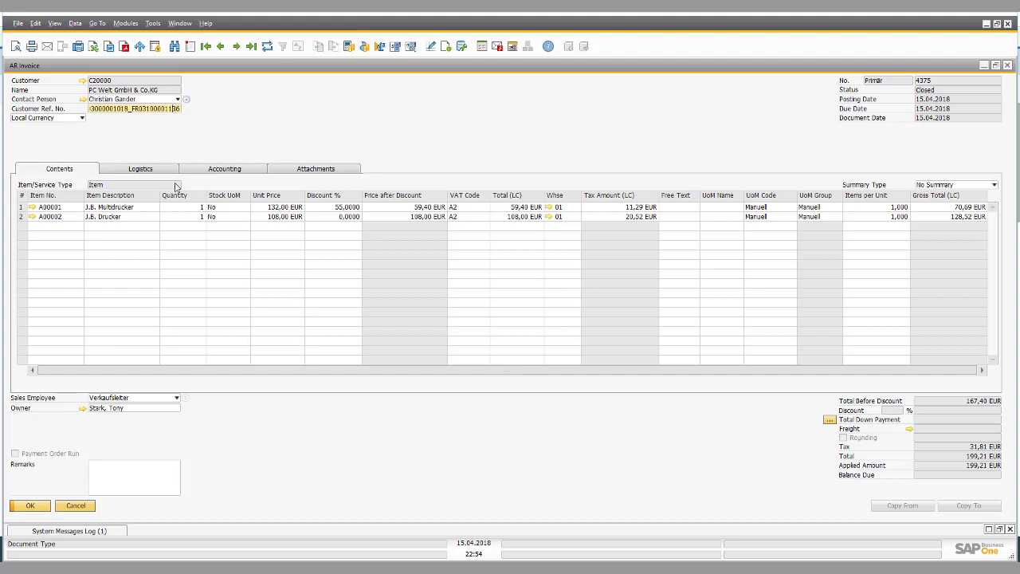
pyautogui.hotkey('shift', 'Right')
pyautogui.hotkey('shift', 'Right')
pyautogui.hotkey('shift', 'Right')
pyautogui.hotkey('shift', 'Right')
pyautogui.hotkey('shift', 'Right')
pyautogui.hotkey('shift', 'Right')
pyautogui.hotkey('shift', 'Right')
pyautogui.hotkey('shift', 'Right')
pyautogui.hotkey('shift', 'Right')
pyautogui.hotkey('shift', 'Right')
pyautogui.hotkey('shift', 'Right')
pyautogui.hotkey('shift', 'Right')
pyautogui.hotkey('shift', 'Right')
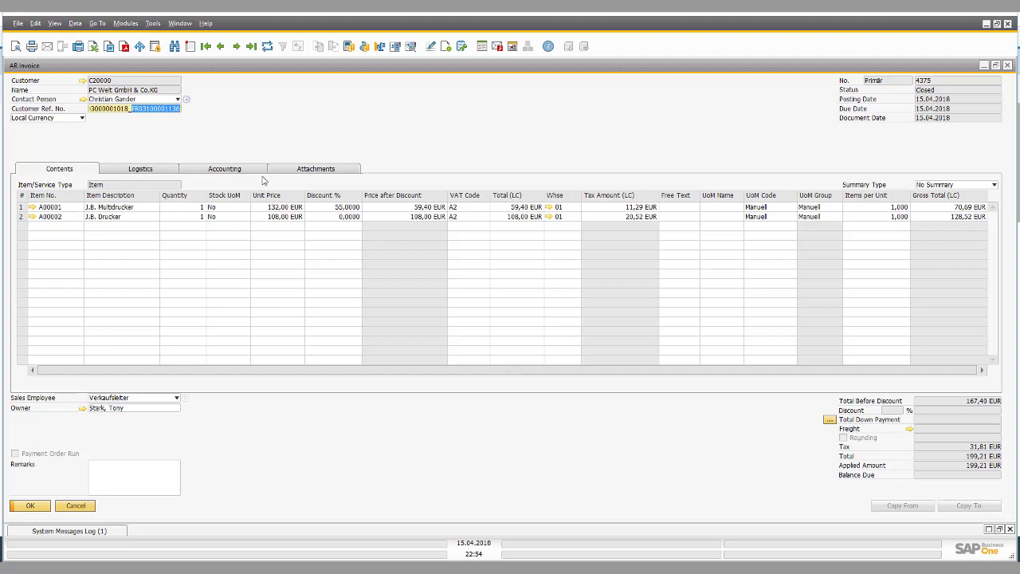
pyautogui.rightClick(295, 129)
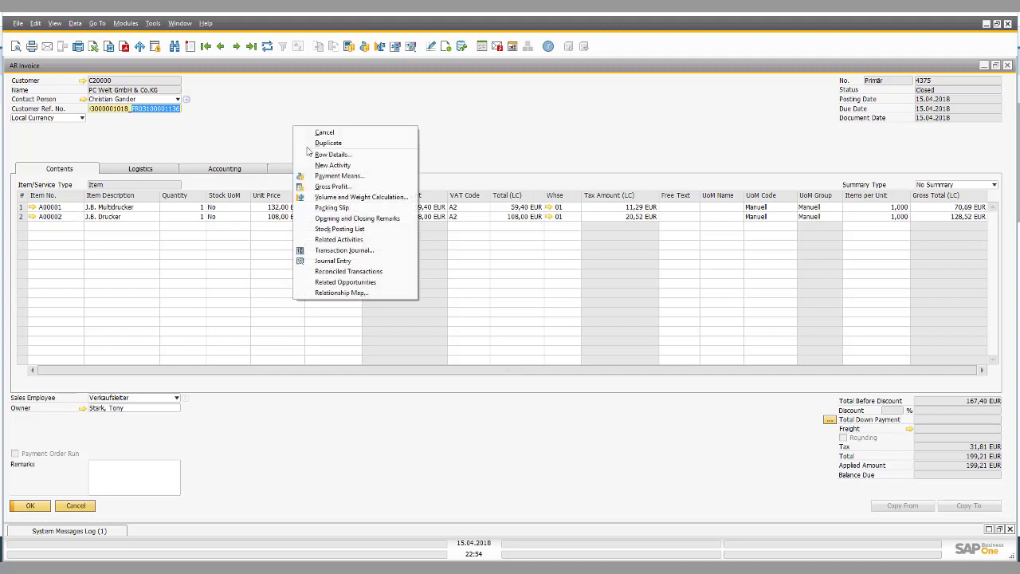
# Step: Trace invoice 4375 via Relationship Map to its 199,21 EUR cash incoming payment, then minimize Business One
pyautogui.click(343, 293)
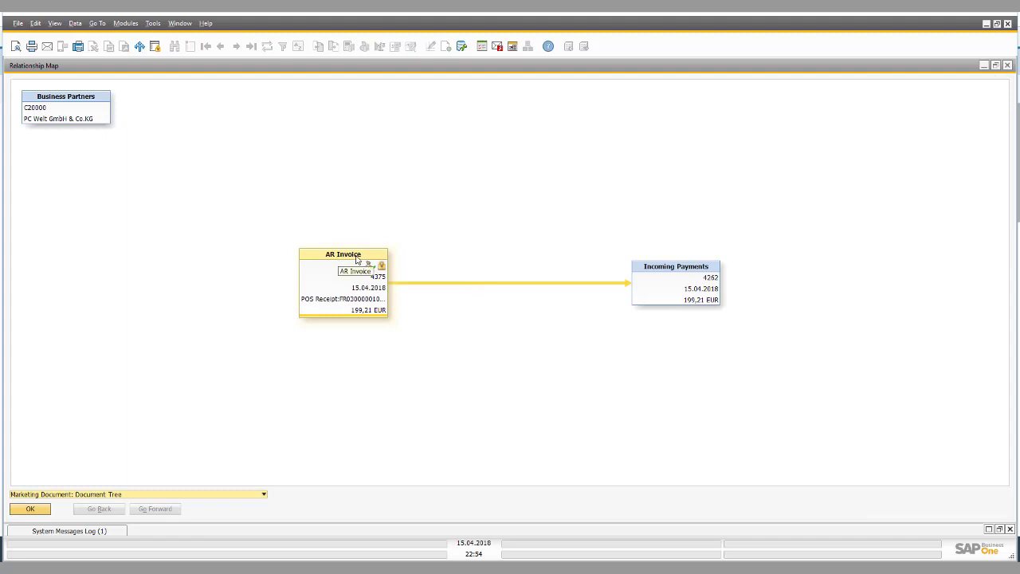
pyautogui.doubleClick(666, 270)
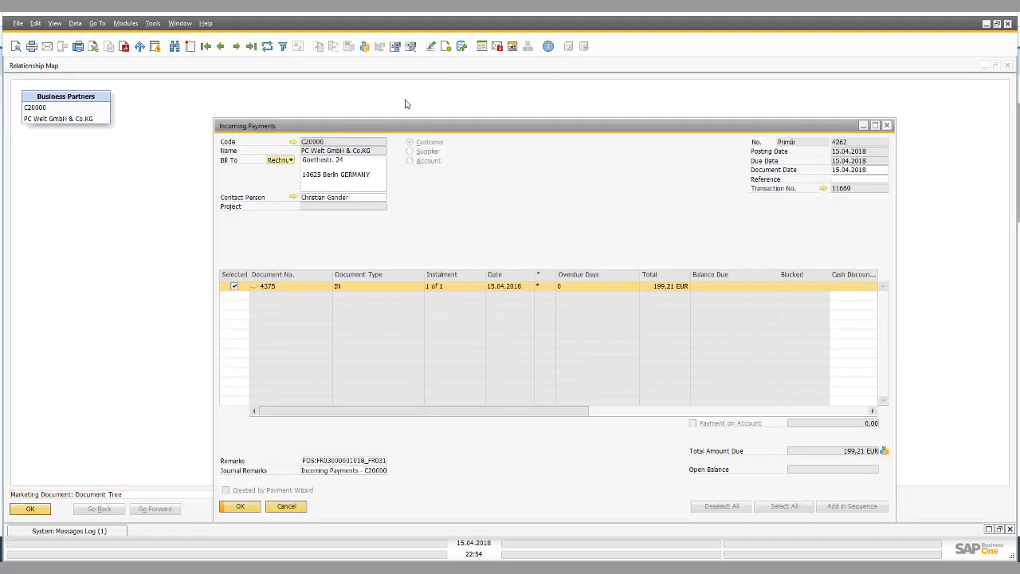
pyautogui.click(364, 46)
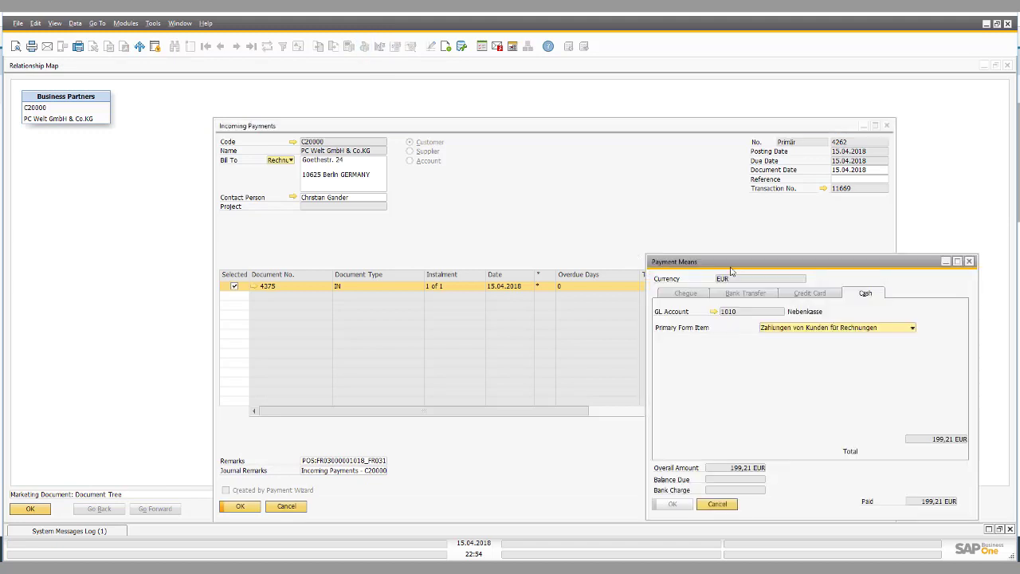
pyautogui.moveTo(731, 271); pyautogui.dragTo(452, 183)
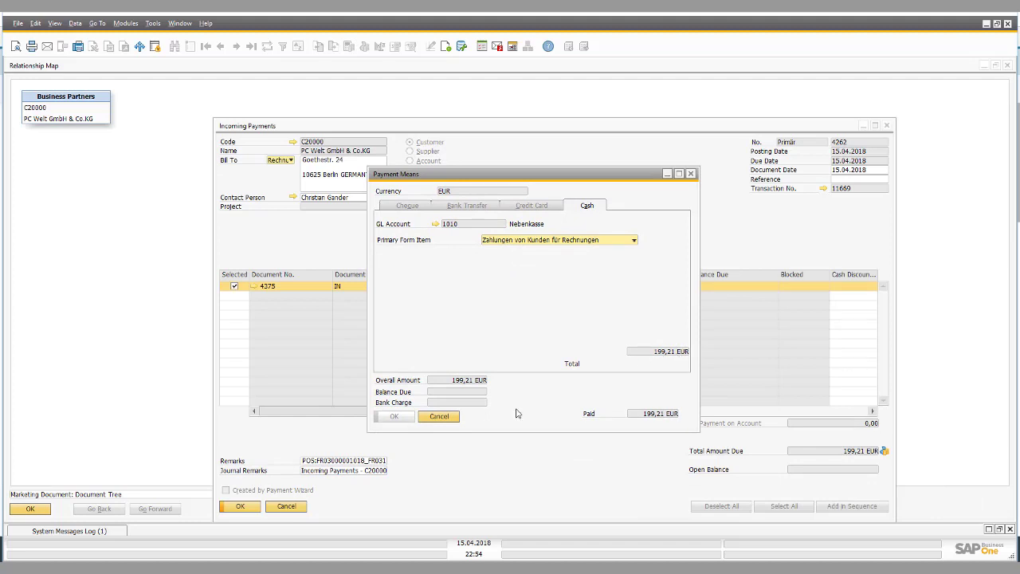
pyautogui.click(430, 416)
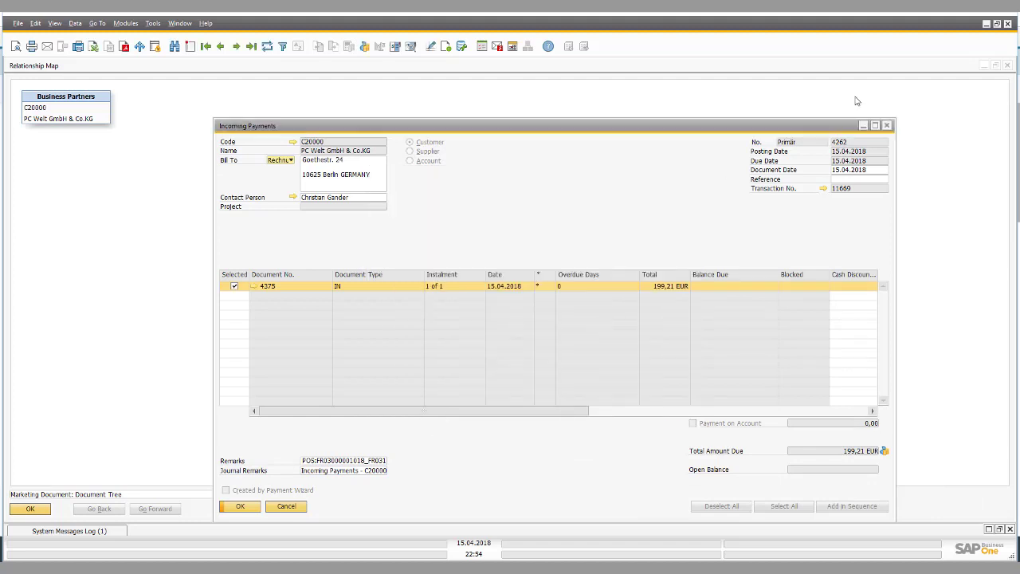
pyautogui.click(986, 25)
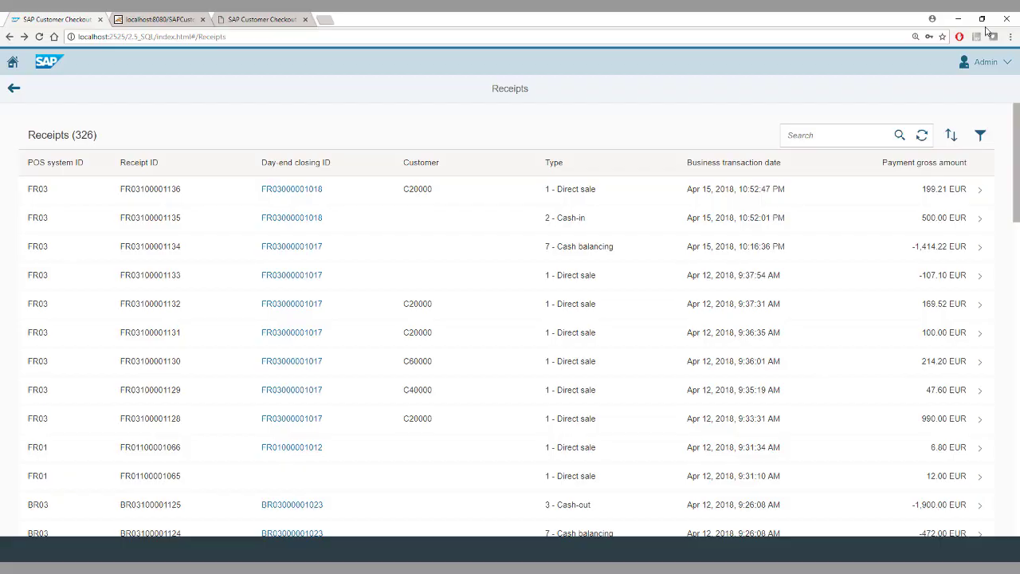
# Step: Switch from the Customer Checkout Monitor receipts page to the Customer Checkout sales screen
pyautogui.click(160, 18)
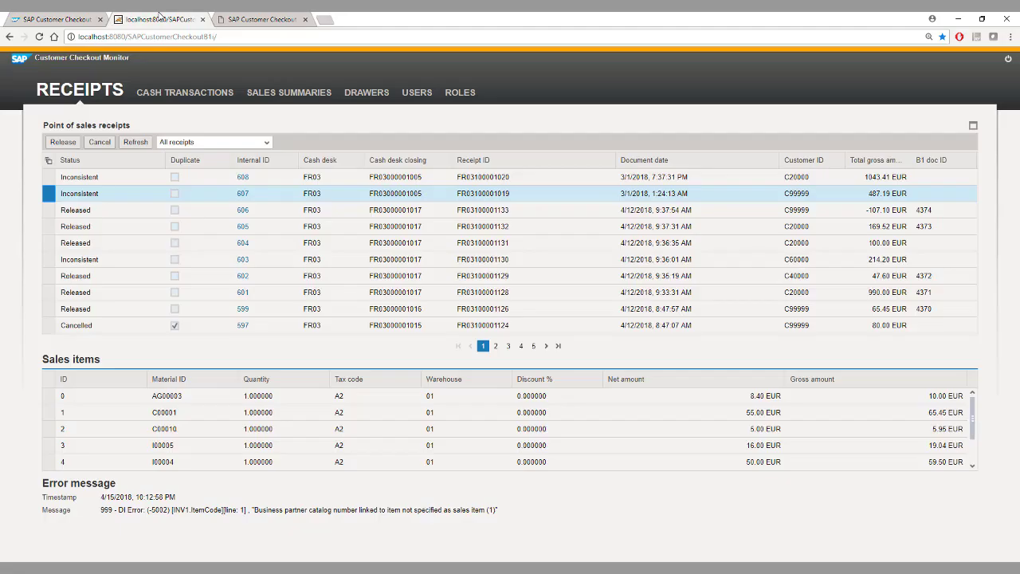
pyautogui.click(256, 18)
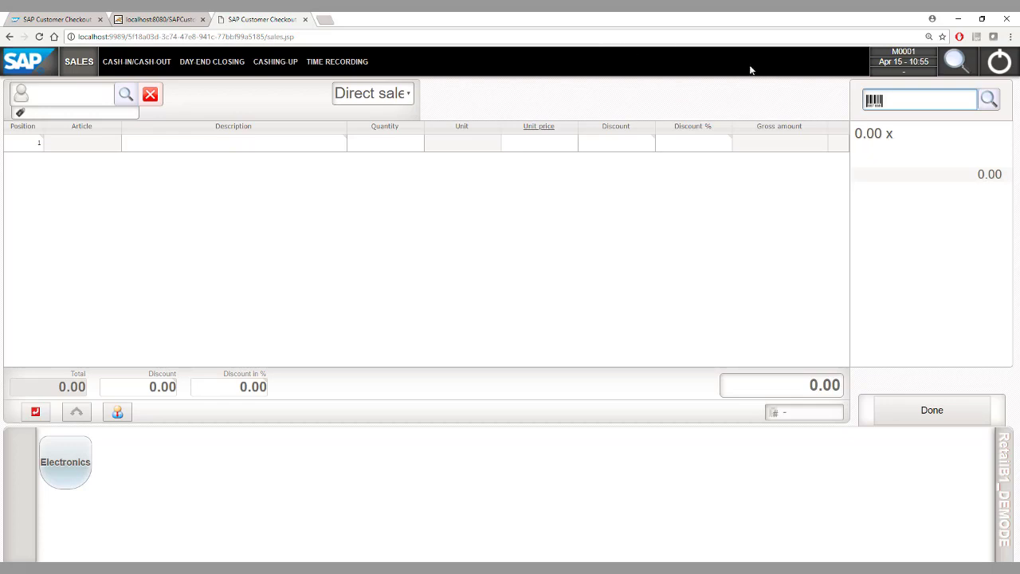
# Step: Add a Motherboard BTX and a USB Maus from Electronics > Computer to the sale
pyautogui.click(76, 465)
pyautogui.click(76, 465)
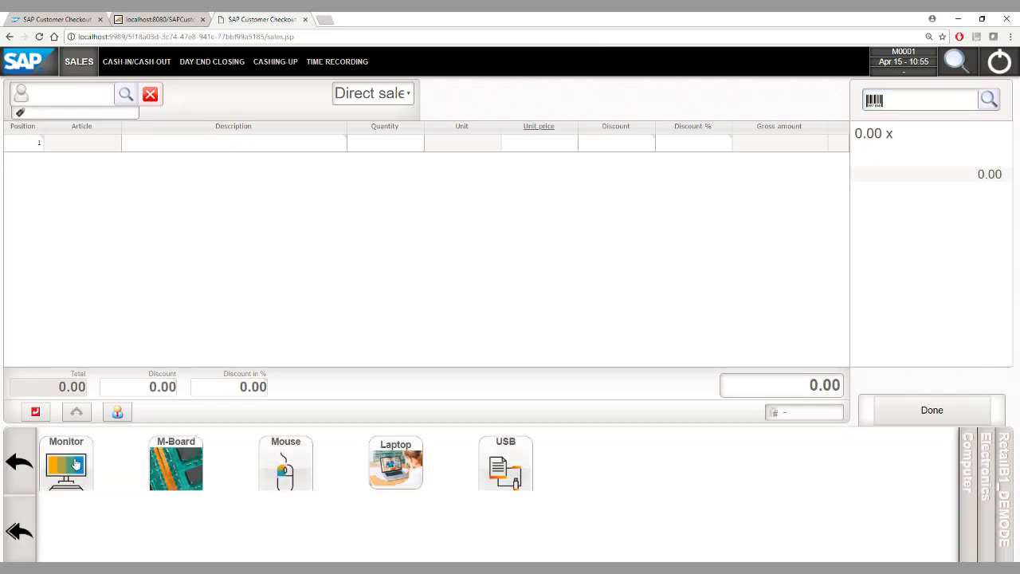
pyautogui.click(185, 470)
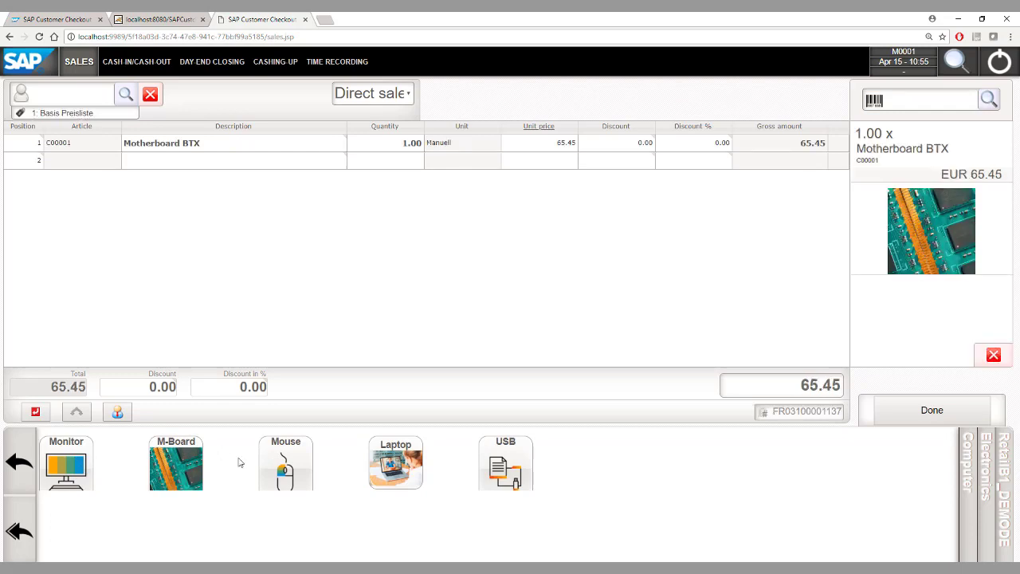
pyautogui.click(288, 462)
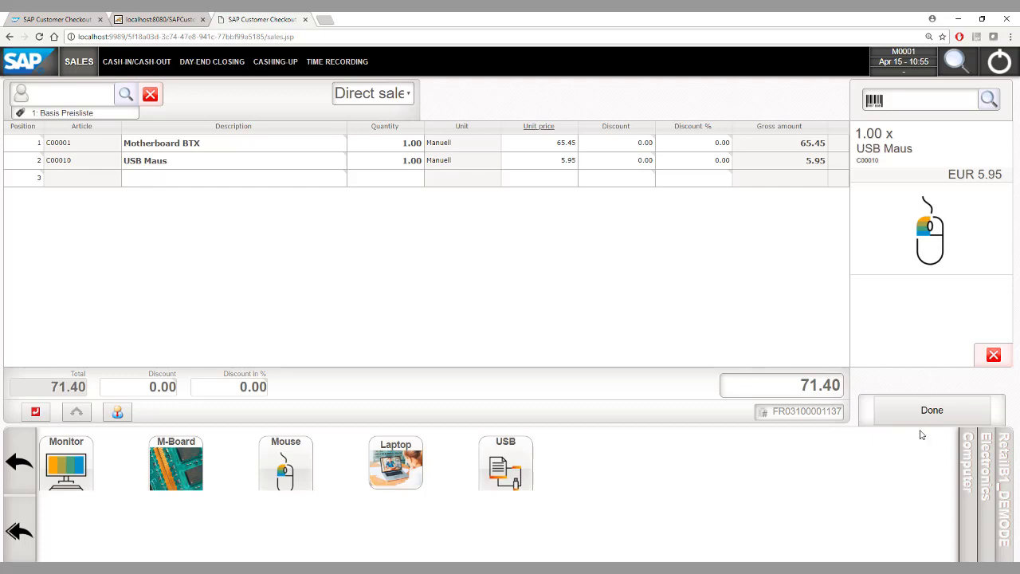
pyautogui.click(955, 407)
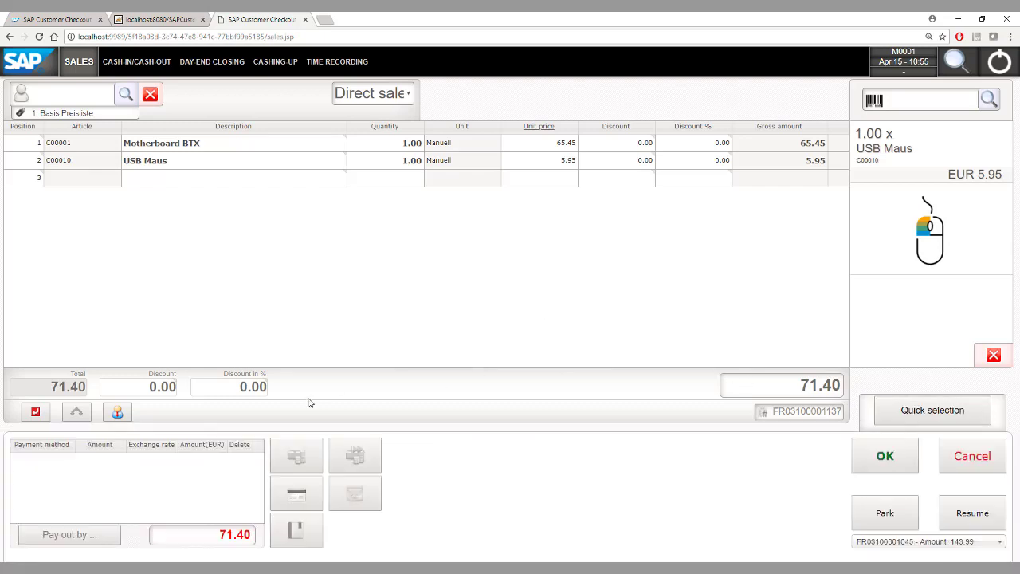
# Step: Pay the 71.40 total by American Express card and post the receipt
pyautogui.click(298, 494)
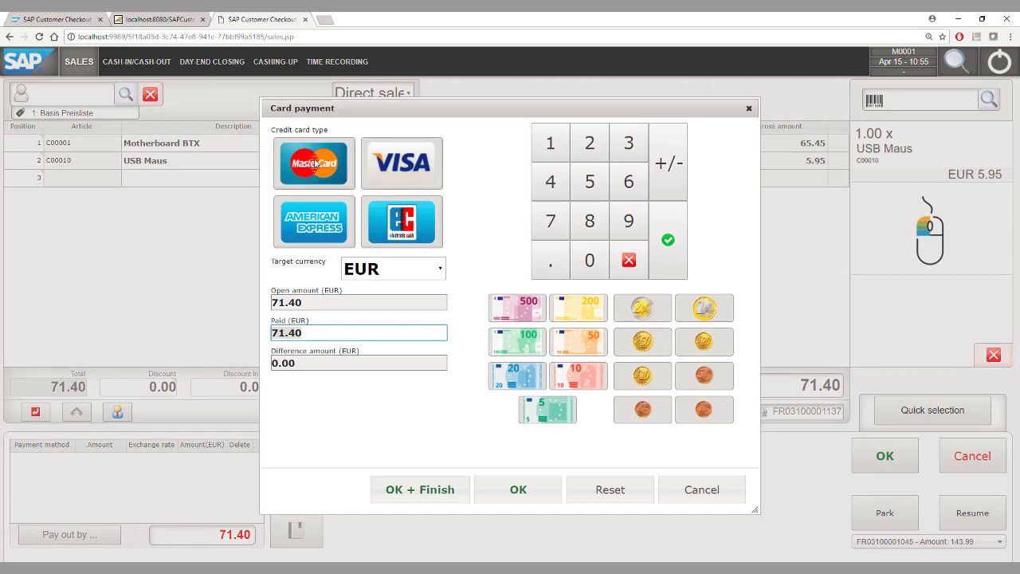
pyautogui.click(316, 225)
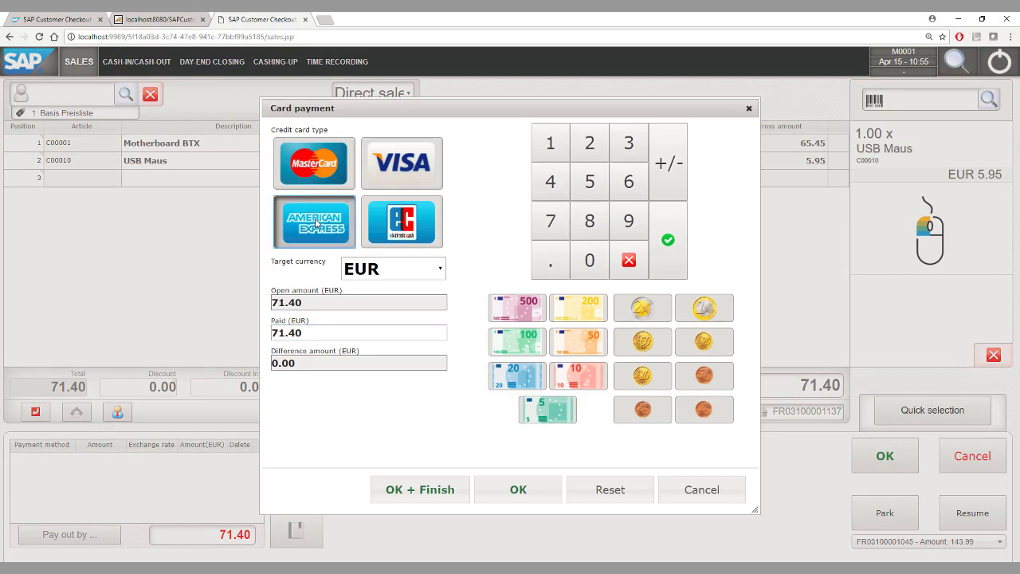
pyautogui.click(323, 332)
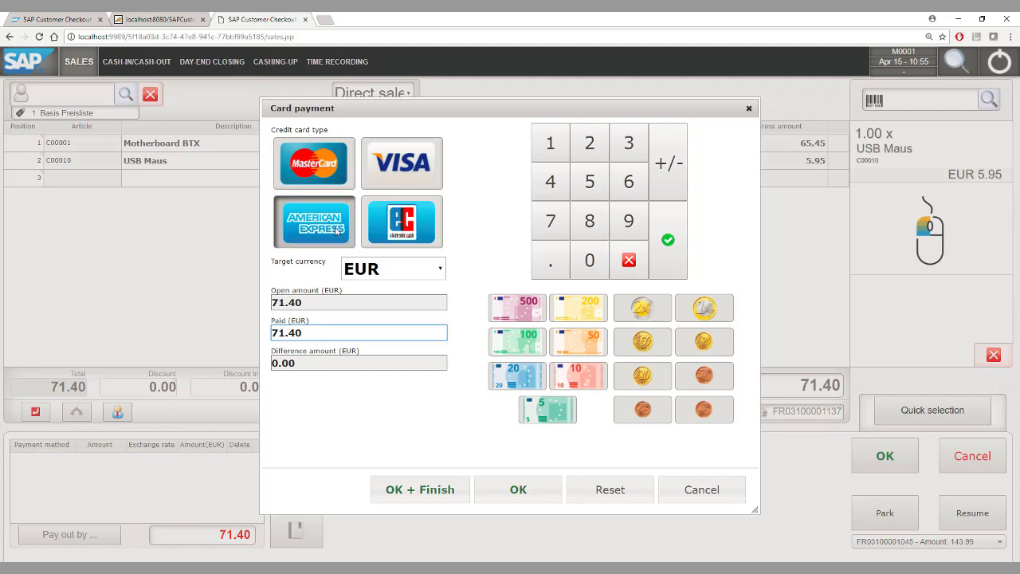
pyautogui.click(518, 490)
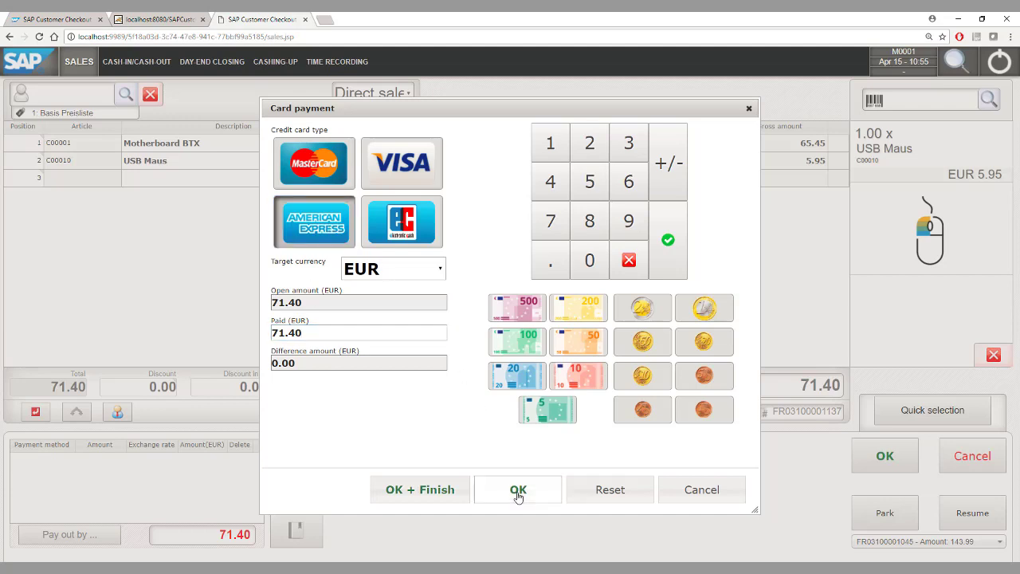
pyautogui.click(861, 461)
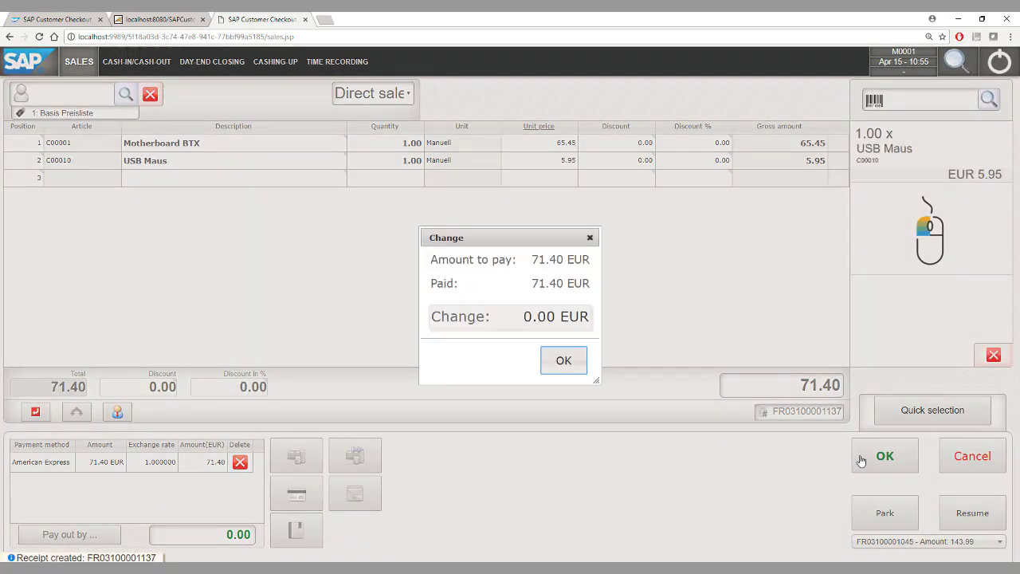
pyautogui.click(564, 363)
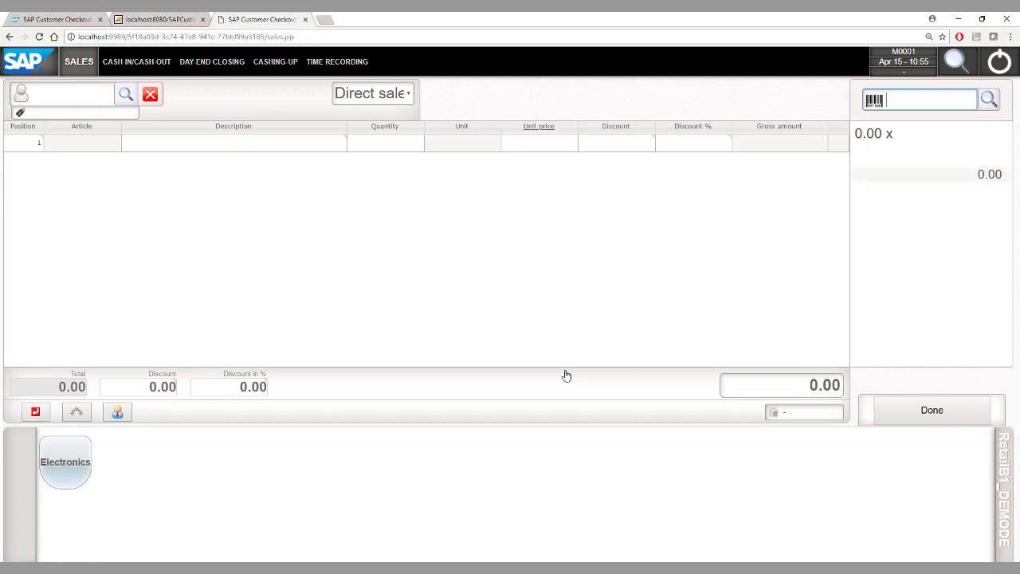
# Step: Attach the customer to a new receipt and add printer article A00002
pyautogui.click(48, 99)
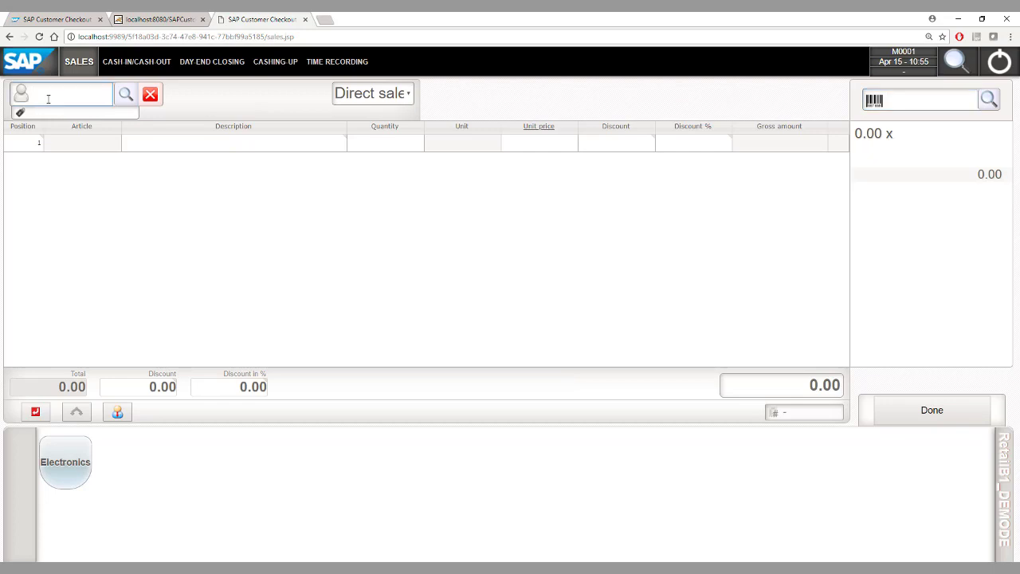
pyautogui.write('C20000')
pyautogui.press('Return')
pyautogui.click(916, 104)
pyautogui.write('S')
pyautogui.press('BackSpace')
pyautogui.write('A00002')
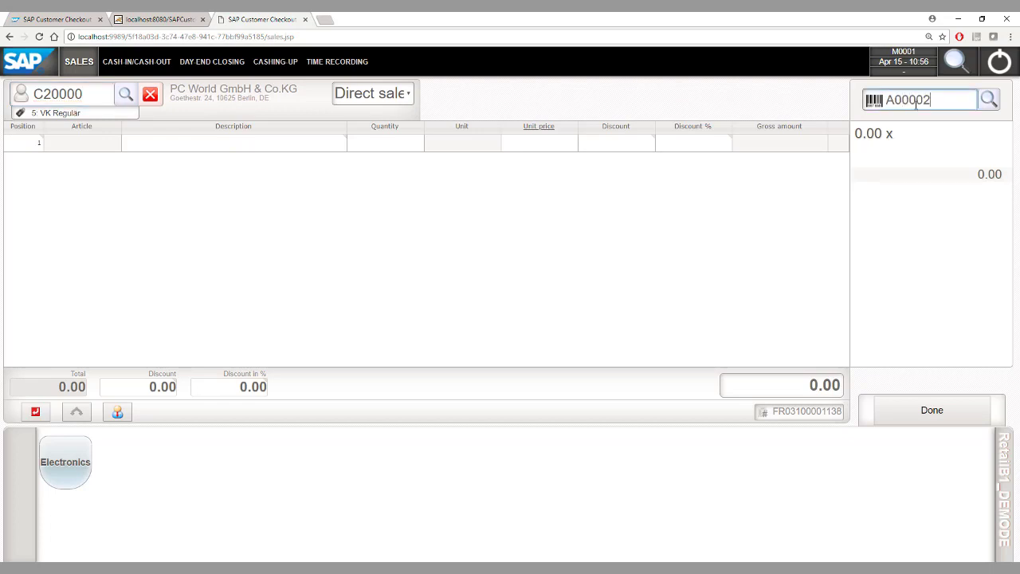
pyautogui.press('Return')
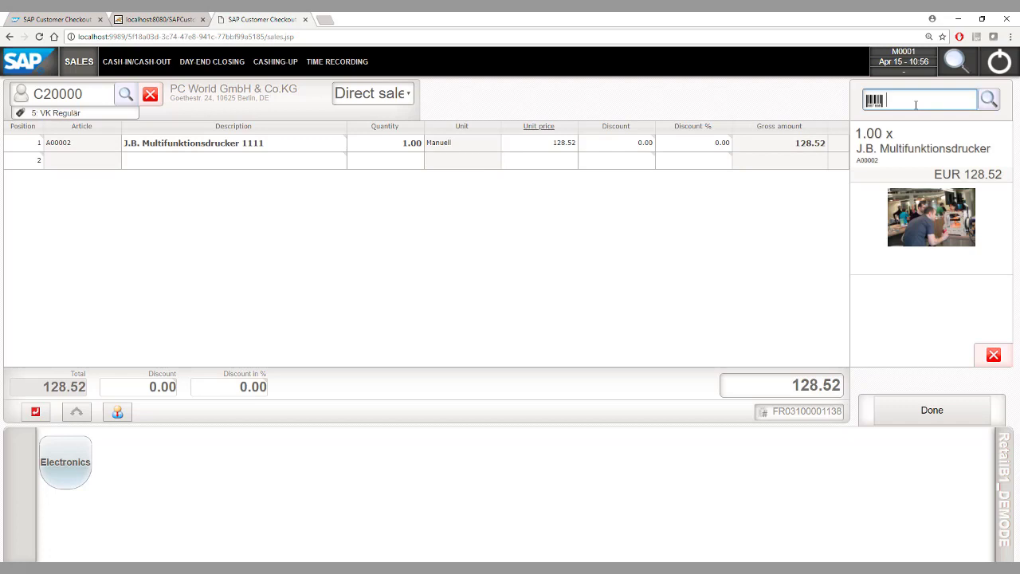
# Step: Set the printer line to quantity 5 at a unit price of 100
pyautogui.click(381, 152)
pyautogui.click(456, 161)
pyautogui.click(456, 161)
pyautogui.click(453, 158)
pyautogui.click(451, 157)
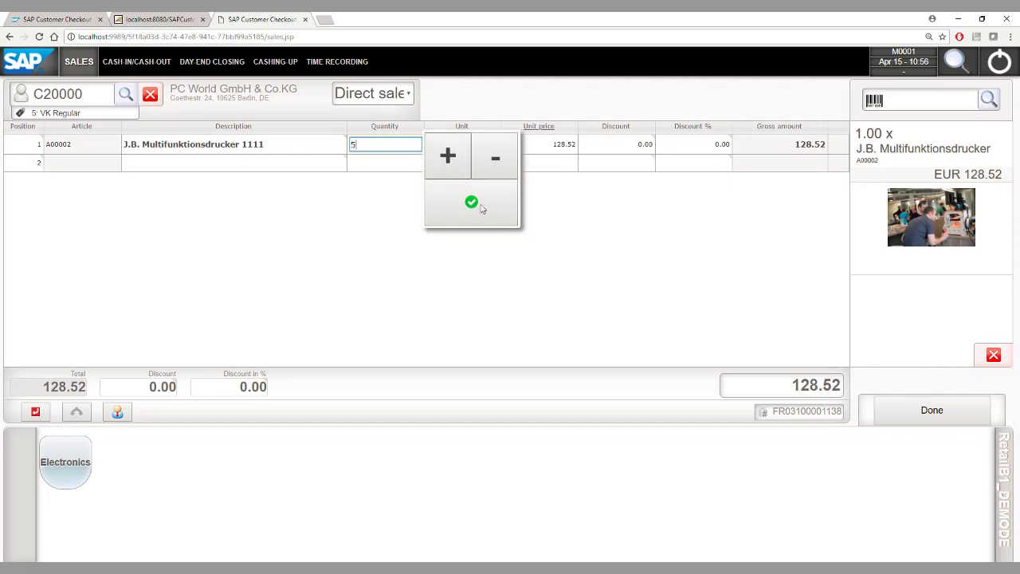
pyautogui.click(472, 201)
pyautogui.click(532, 144)
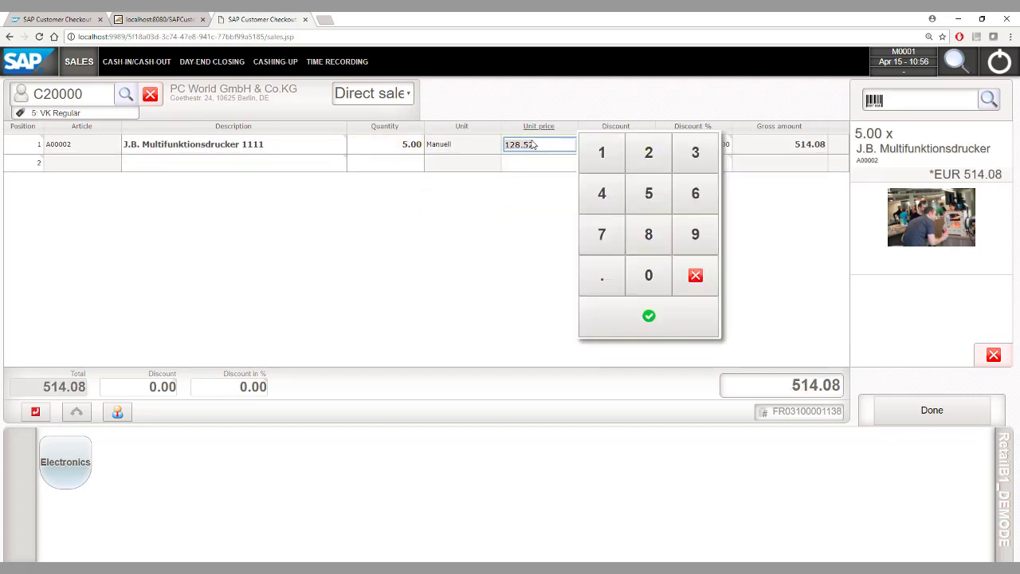
pyautogui.write('100')
pyautogui.press('Return')
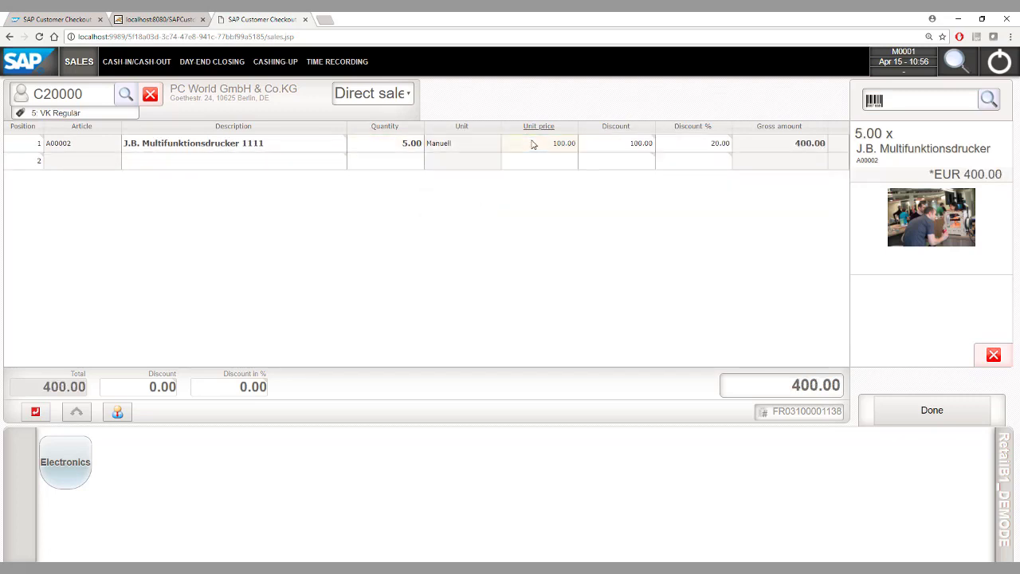
# Step: Apply a 50% discount to the J.B. Multifunktionsdrucker 1111 line, totalling 250.00
pyautogui.click(690, 150)
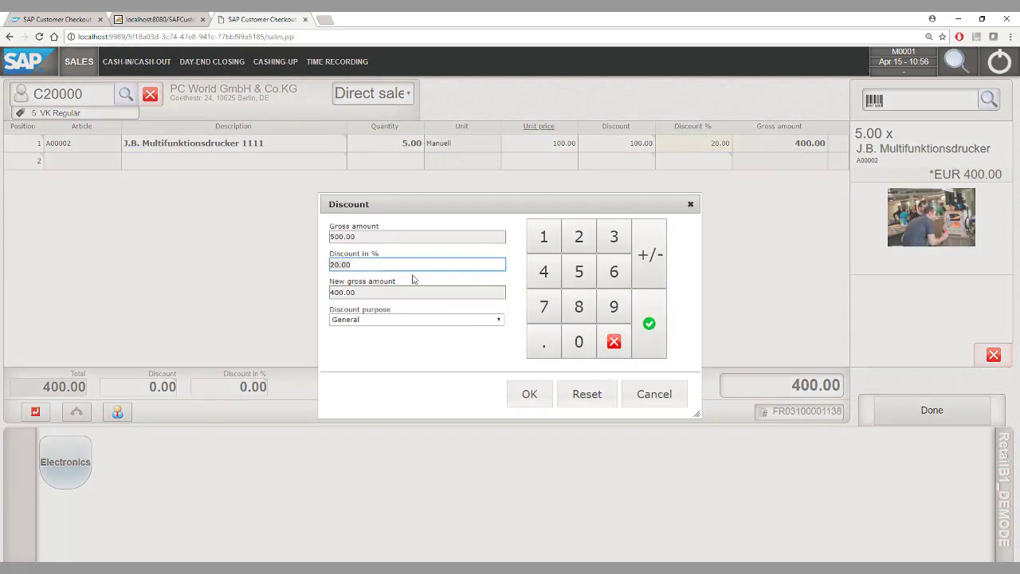
pyautogui.write('50')
pyautogui.press('Return')
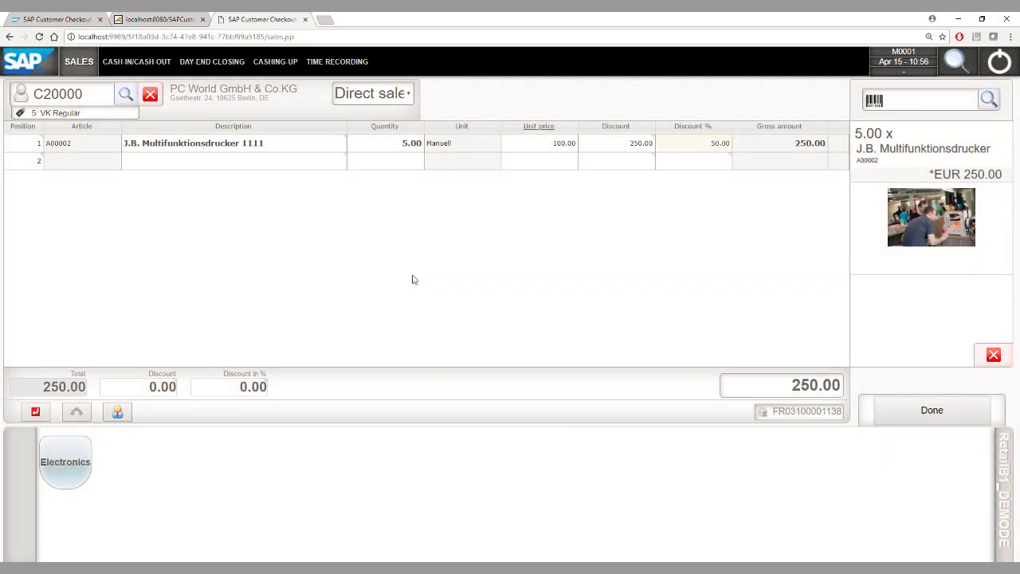
# Step: Add article A00003 to the sale and set its unit price to 100.00
pyautogui.click(925, 106)
pyautogui.write('A00003')
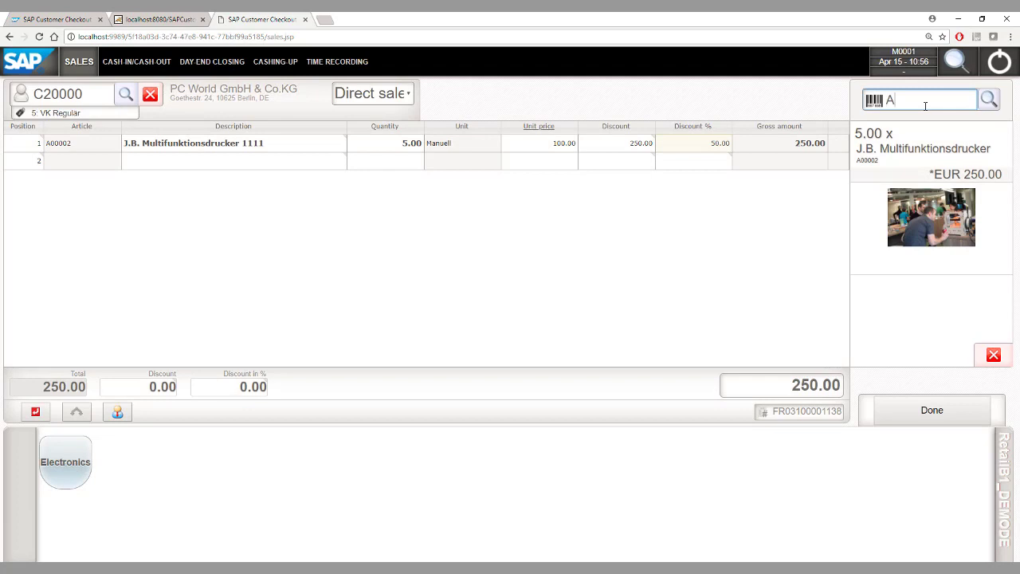
pyautogui.press('Return')
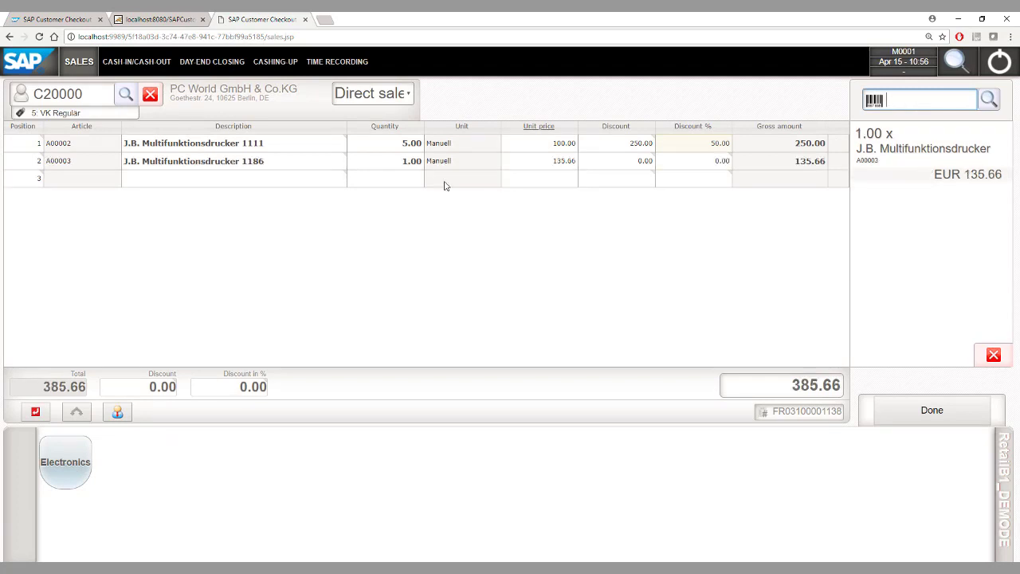
pyautogui.click(542, 164)
pyautogui.write('100')
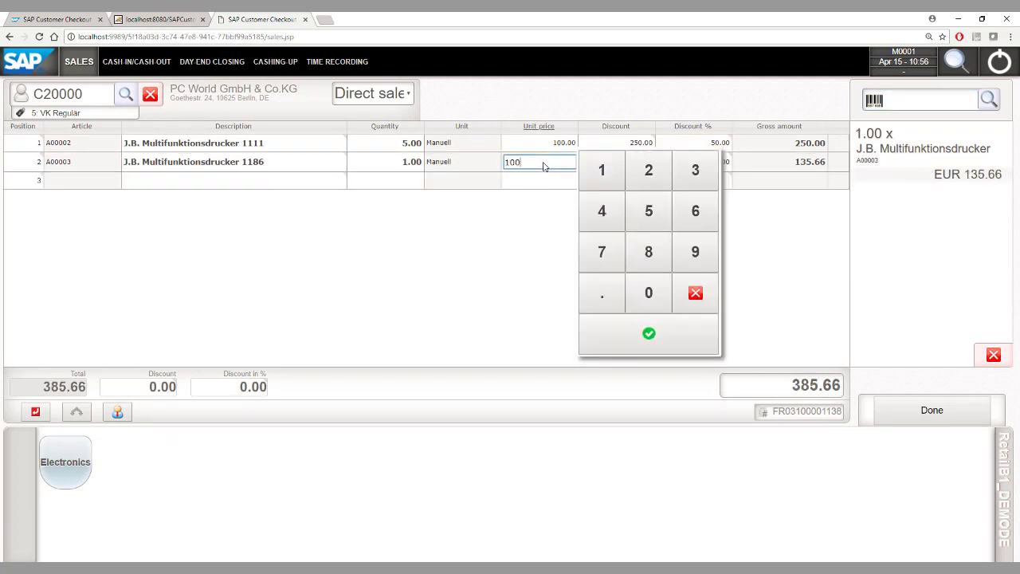
pyautogui.press('Return')
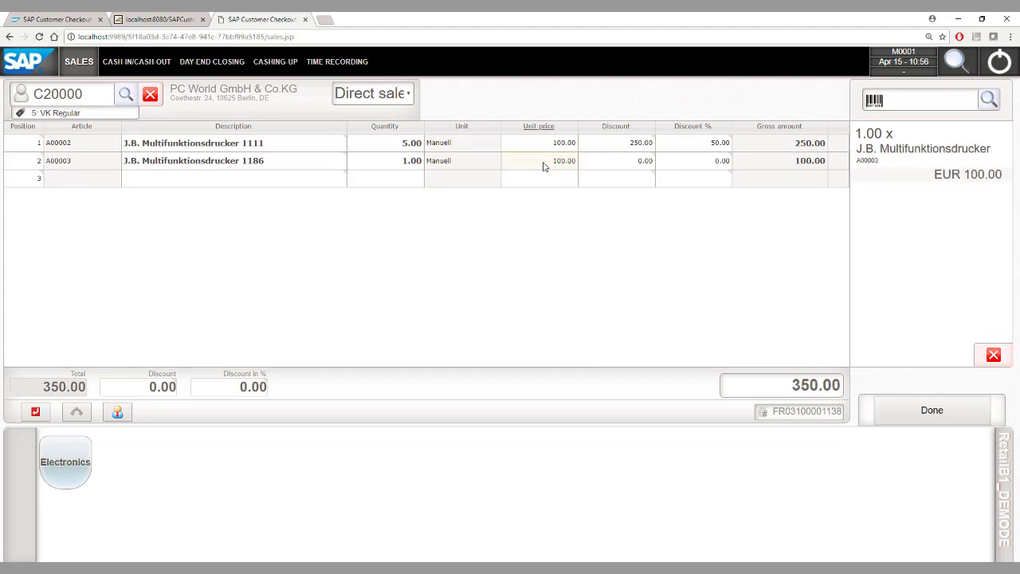
# Step: Apply a 90% discount to the A00003 line, authorizing it with super-user credentials
pyautogui.click(701, 169)
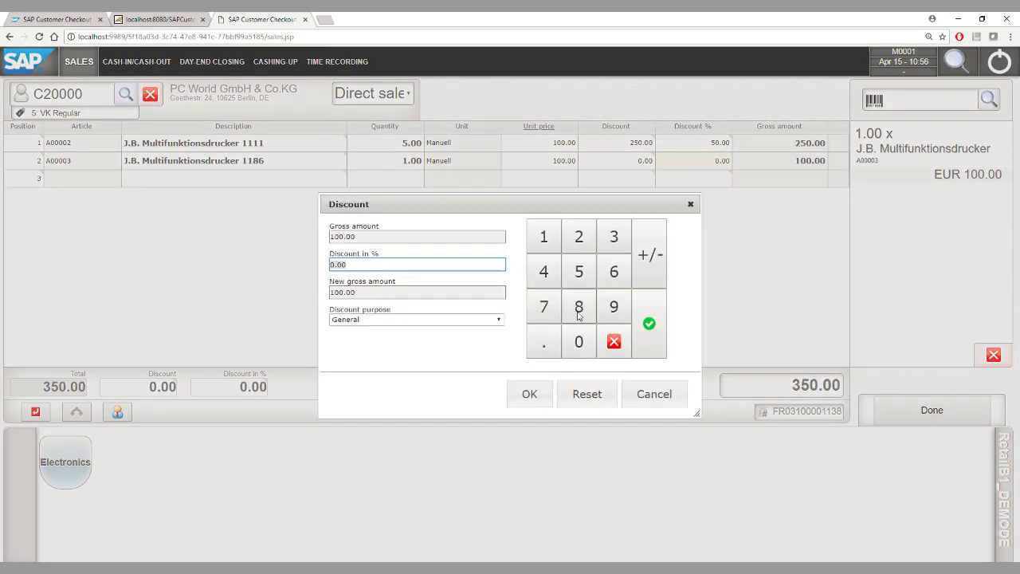
pyautogui.click(614, 308)
pyautogui.click(579, 342)
pyautogui.click(530, 393)
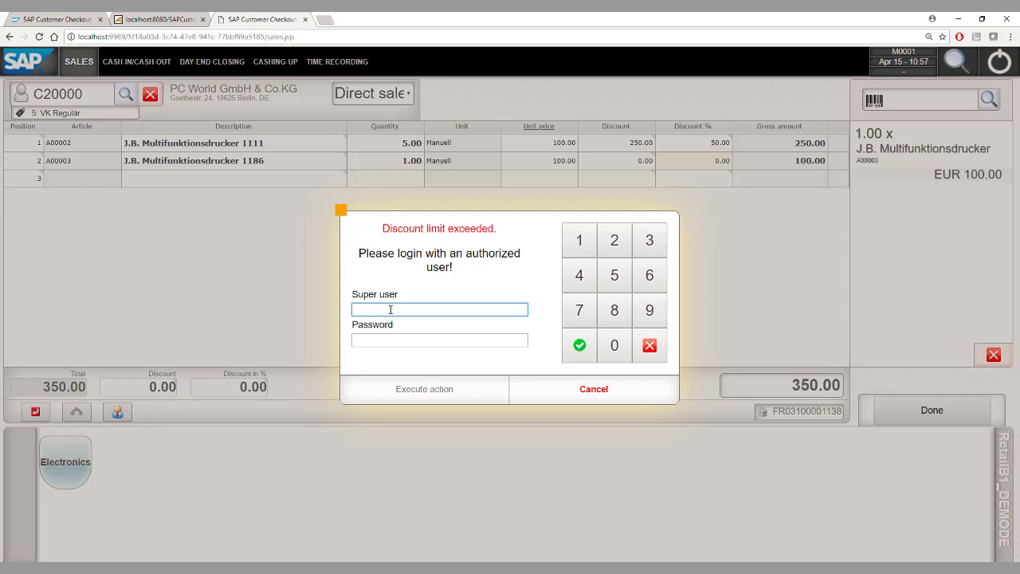
pyautogui.write('Admin')
pyautogui.press('Tab')
pyautogui.write('********')
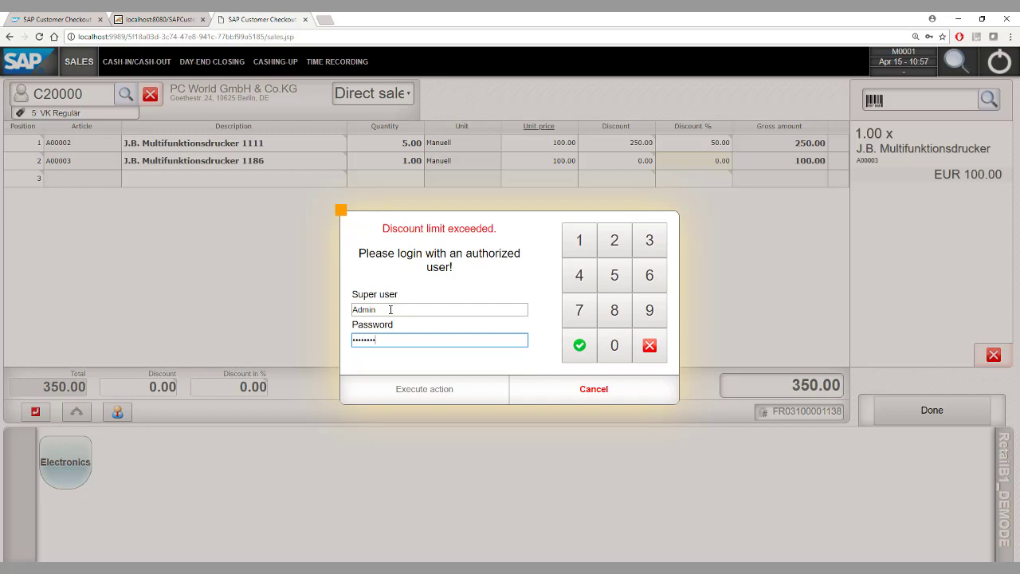
pyautogui.press('Return')
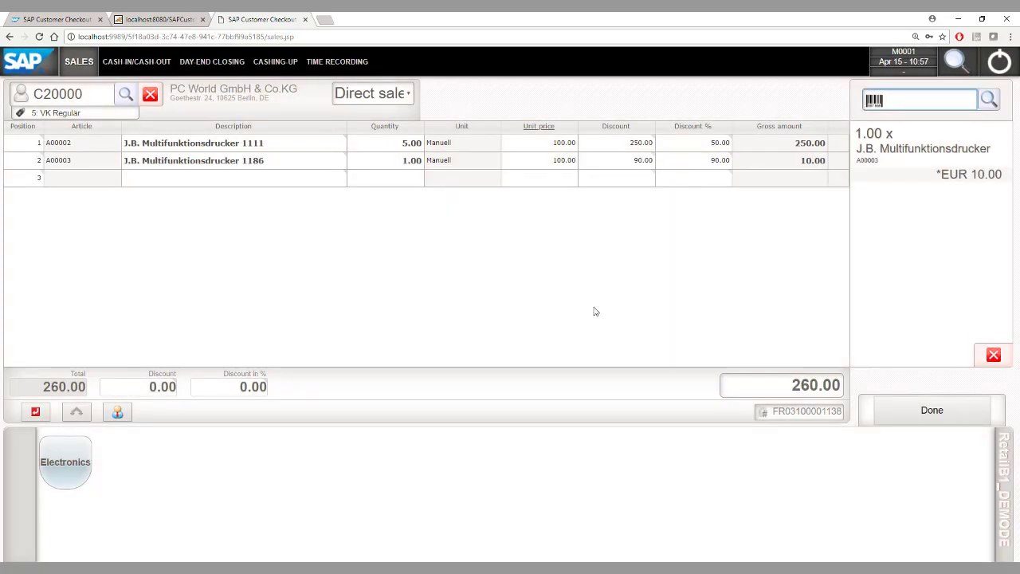
# Step: Finish item entry, leaving the sale discount and salesperson unchanged
pyautogui.click(929, 409)
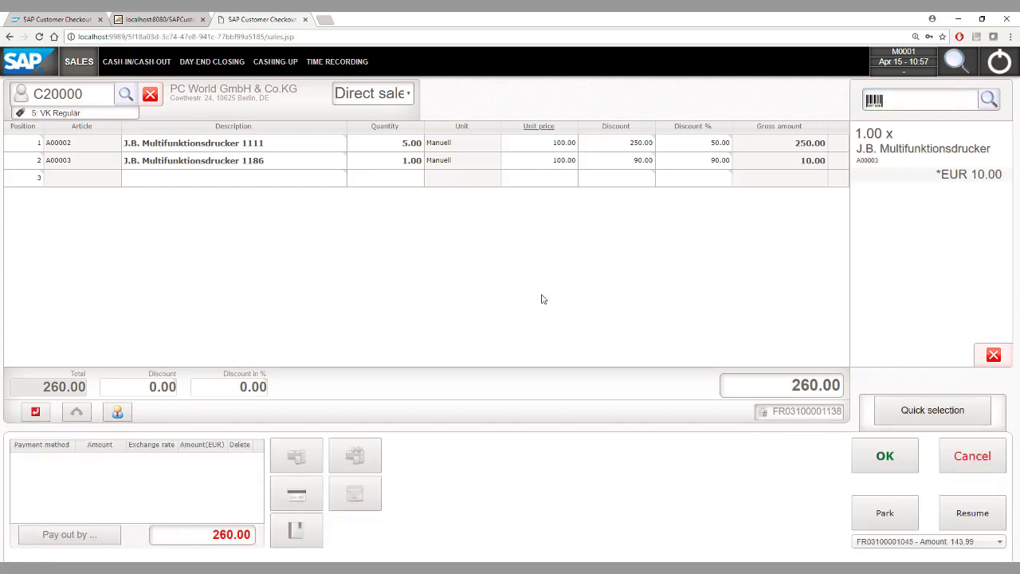
pyautogui.click(220, 392)
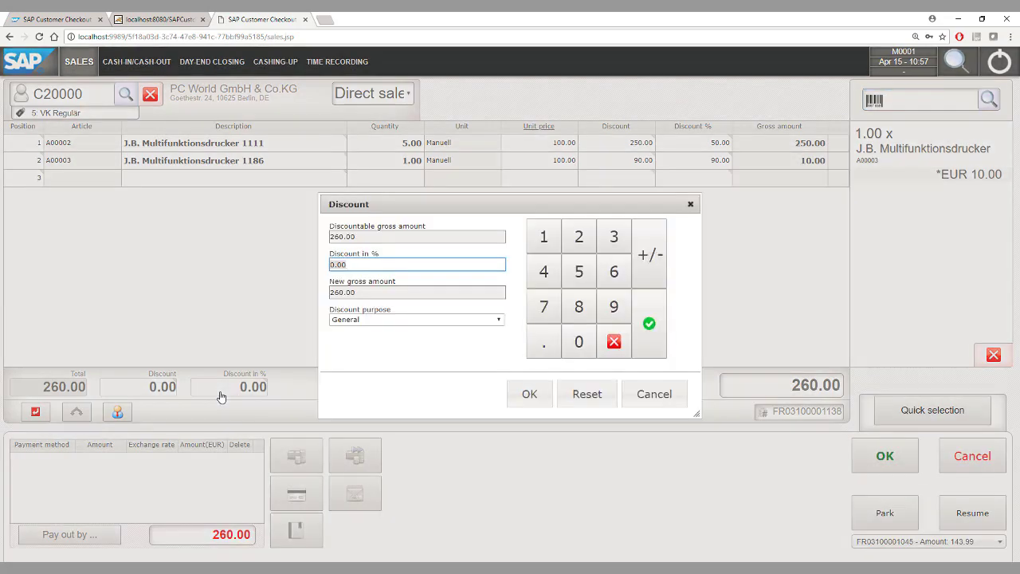
pyautogui.click(654, 400)
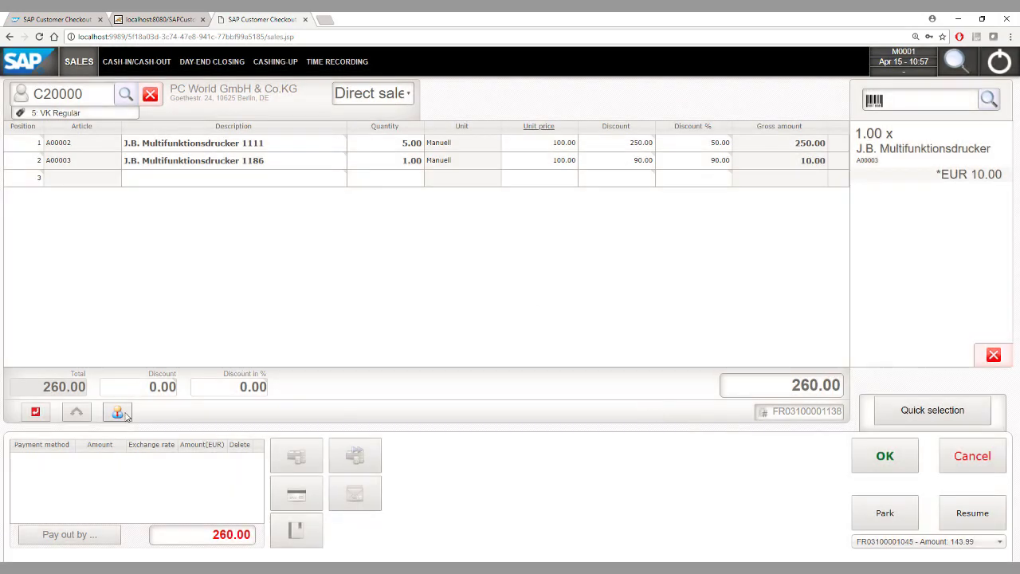
pyautogui.click(117, 412)
pyautogui.click(496, 291)
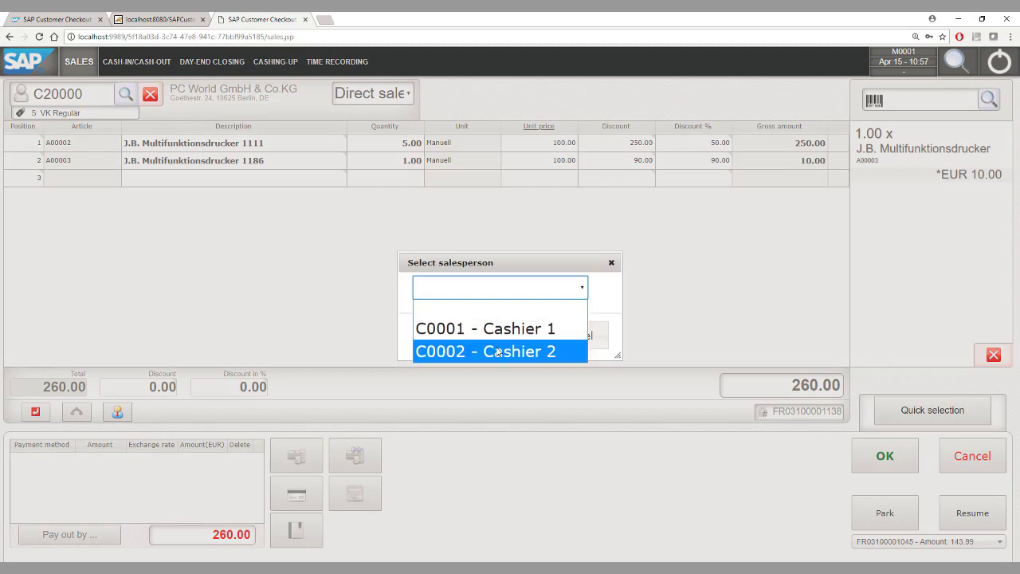
pyautogui.click(603, 299)
pyautogui.click(581, 341)
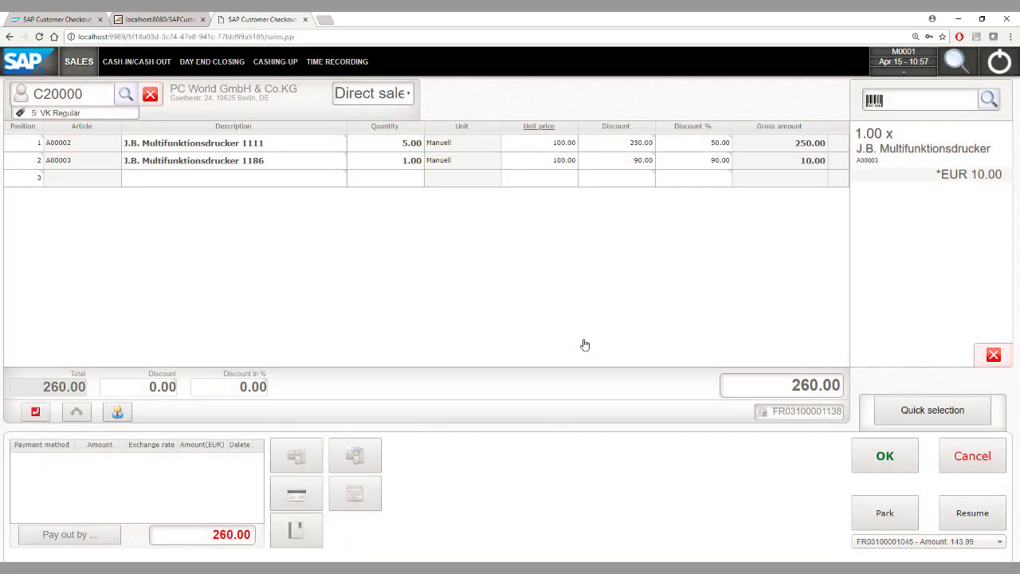
# Step: Confirm the first line's article settings unchanged: no salesperson, tax A2, stock location 01
pyautogui.click(23, 144)
pyautogui.click(23, 144)
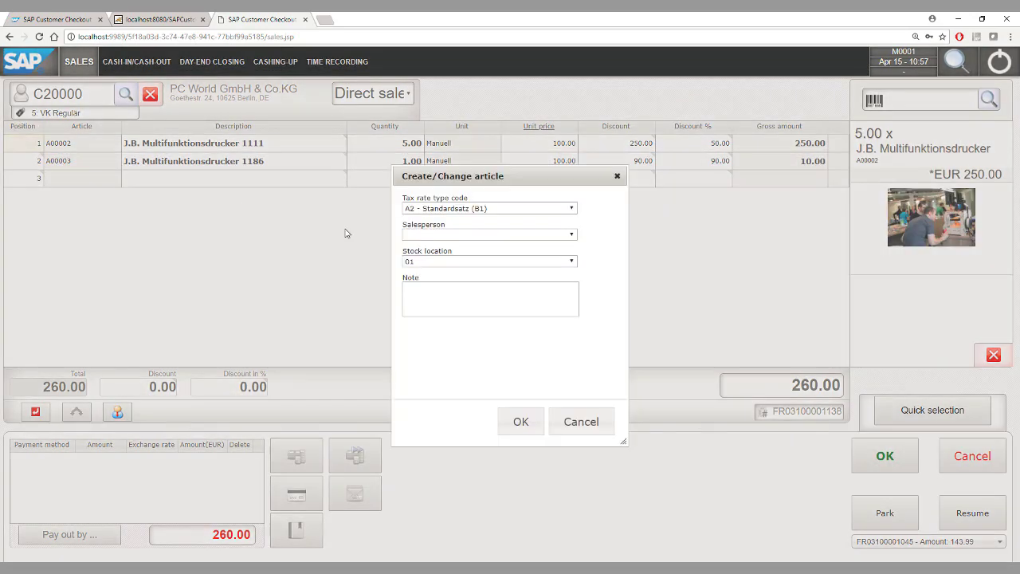
pyautogui.click(497, 234)
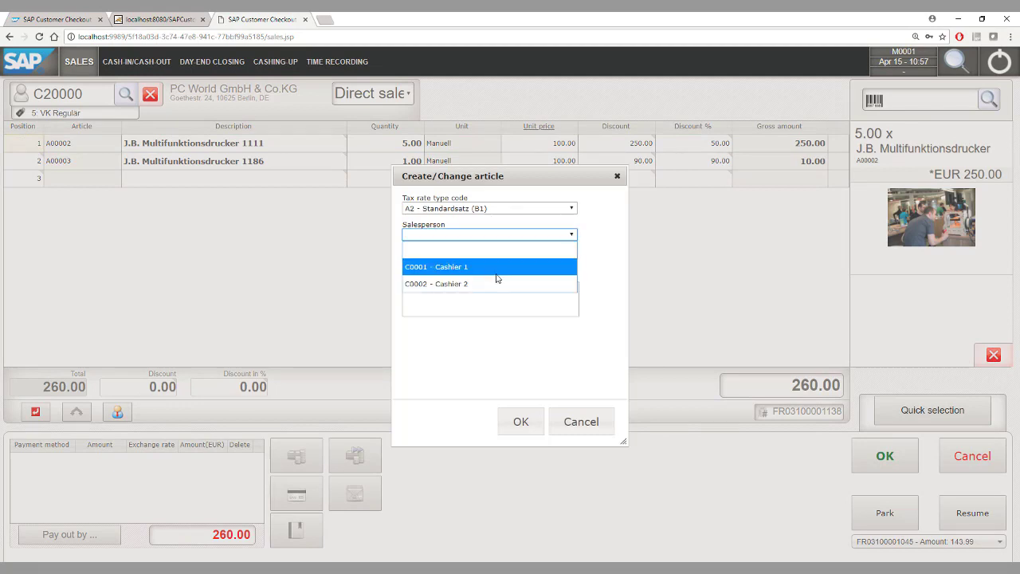
pyautogui.click(585, 293)
pyautogui.click(504, 210)
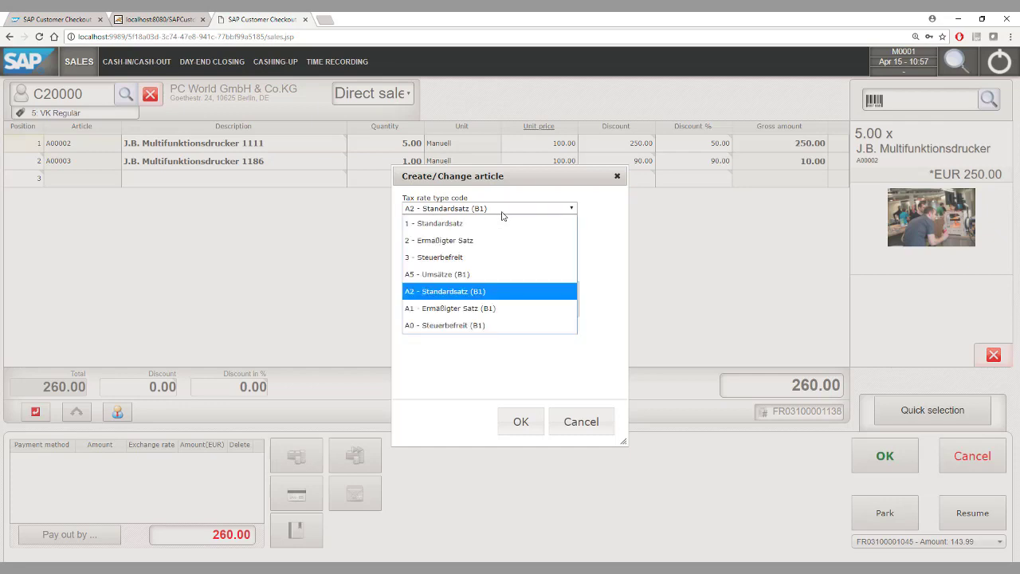
pyautogui.click(585, 227)
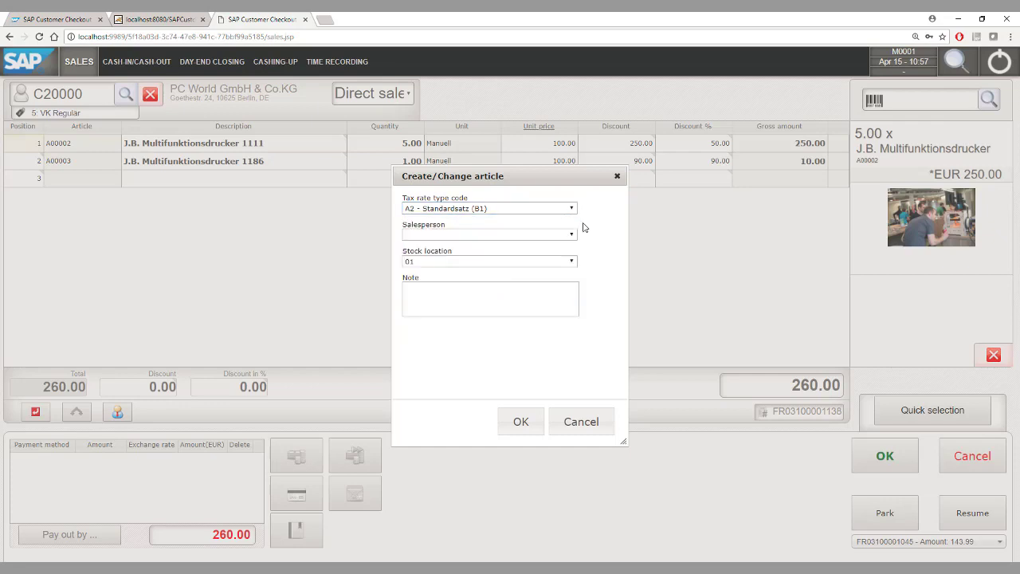
pyautogui.click(492, 264)
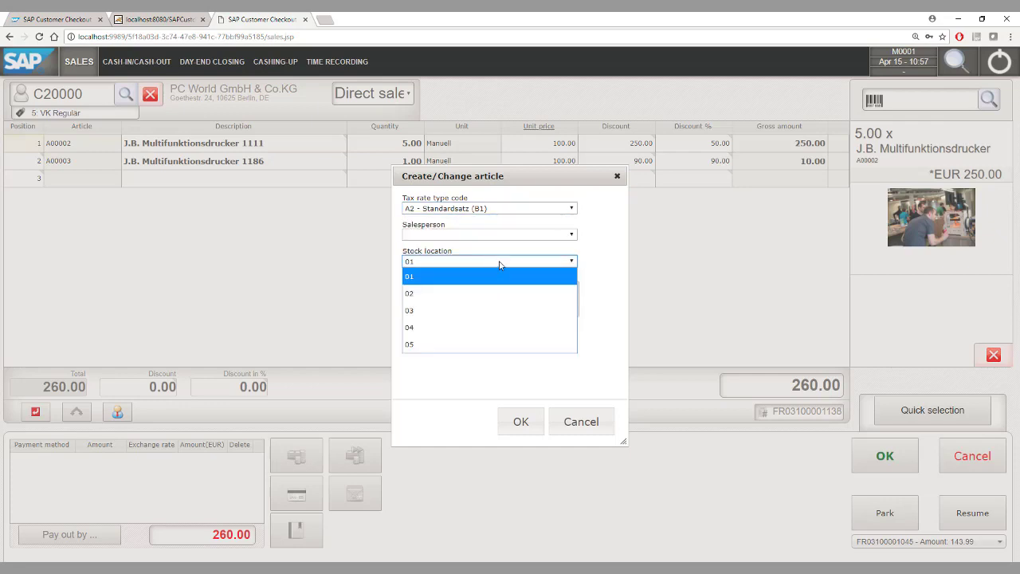
pyautogui.click(609, 292)
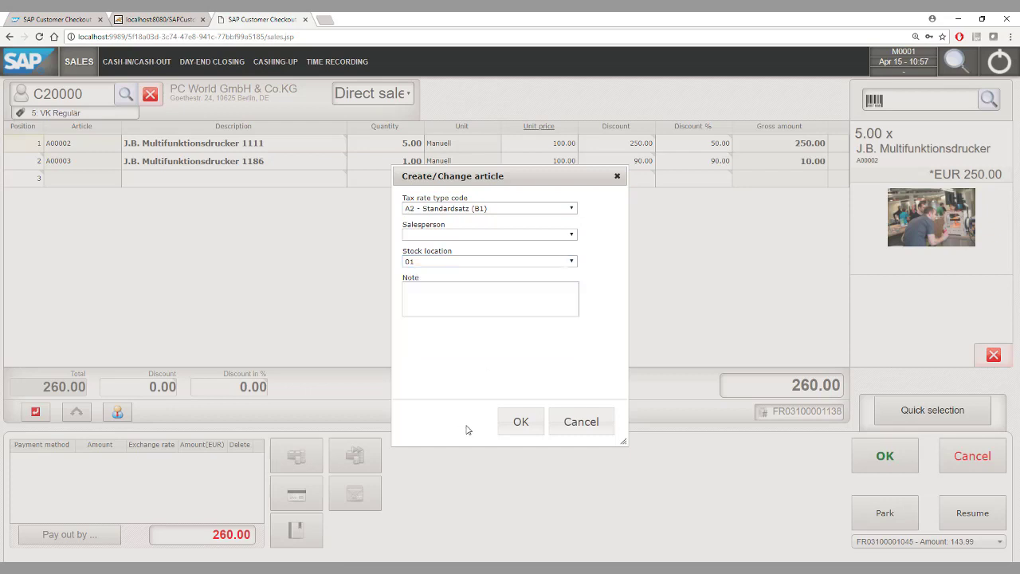
pyautogui.click(506, 425)
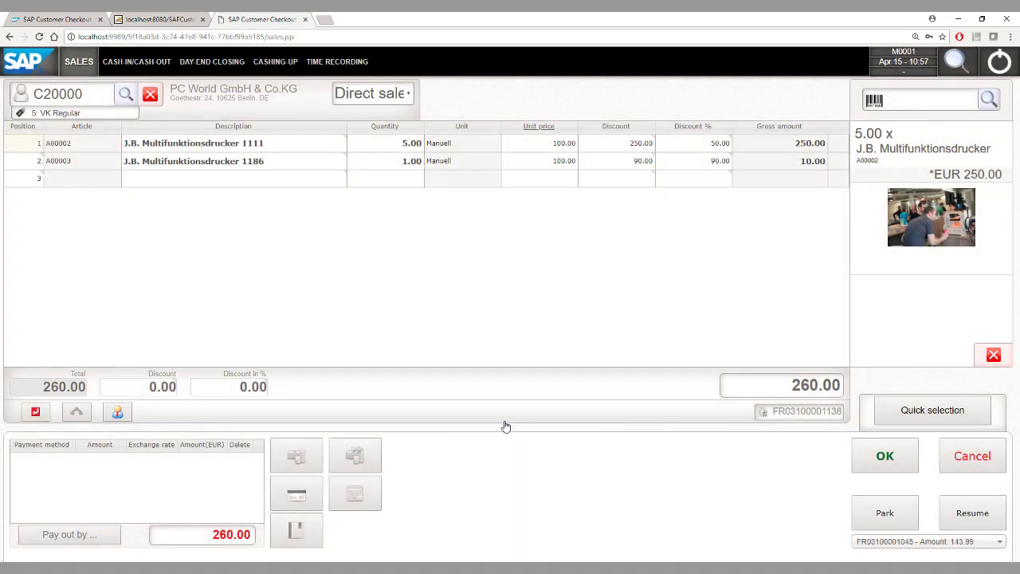
pyautogui.click(295, 454)
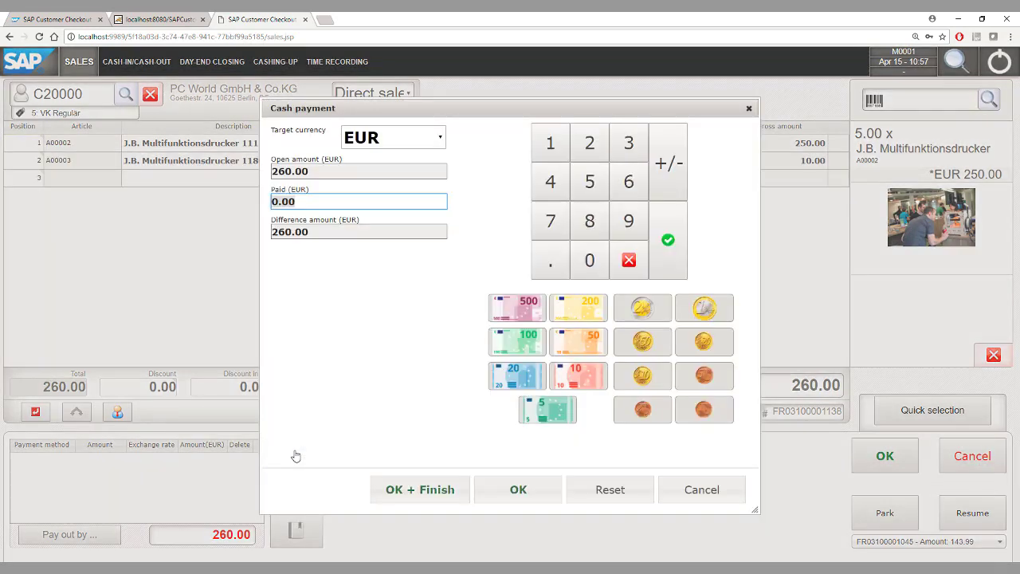
pyautogui.click(381, 141)
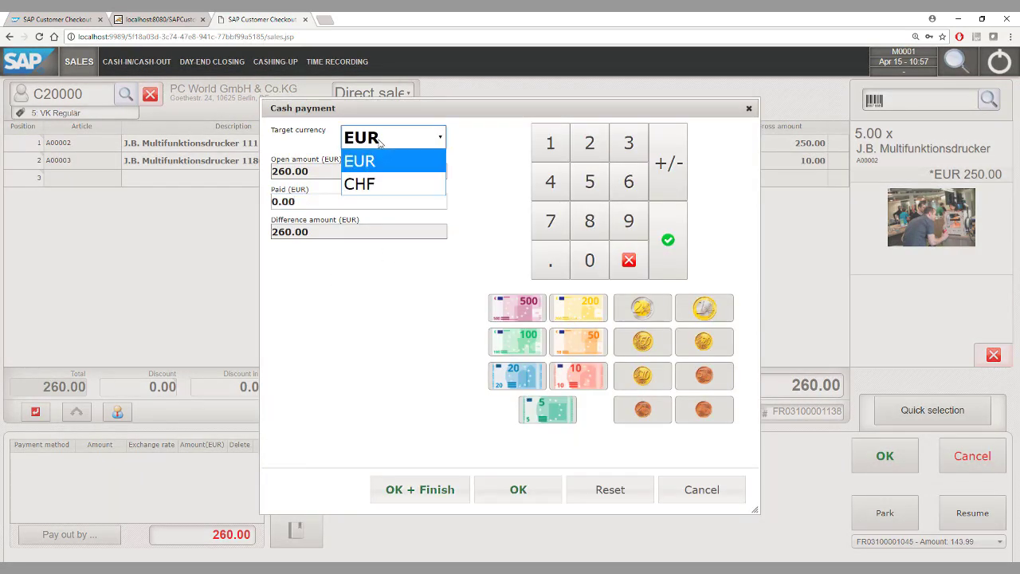
pyautogui.click(380, 183)
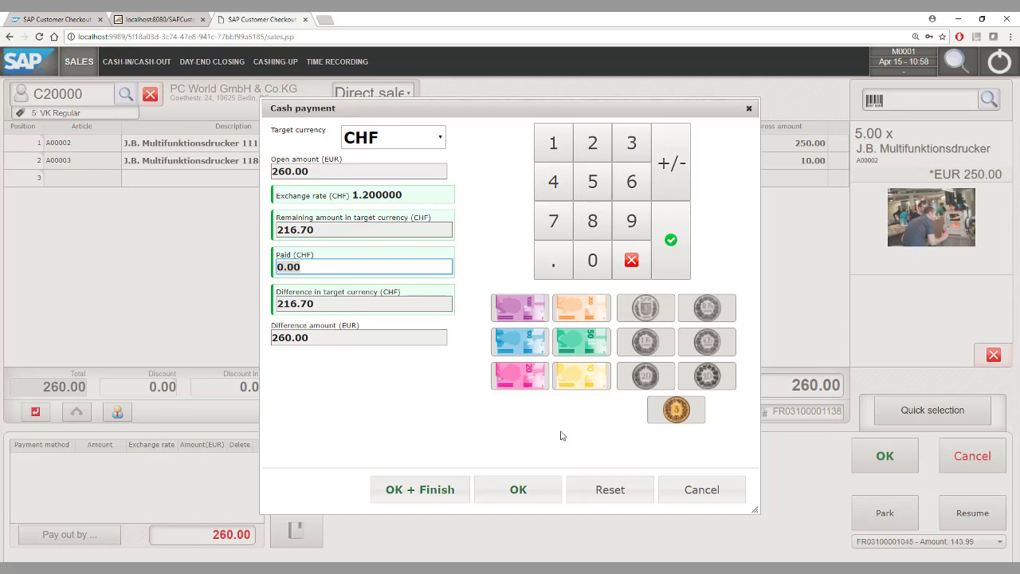
pyautogui.click(706, 486)
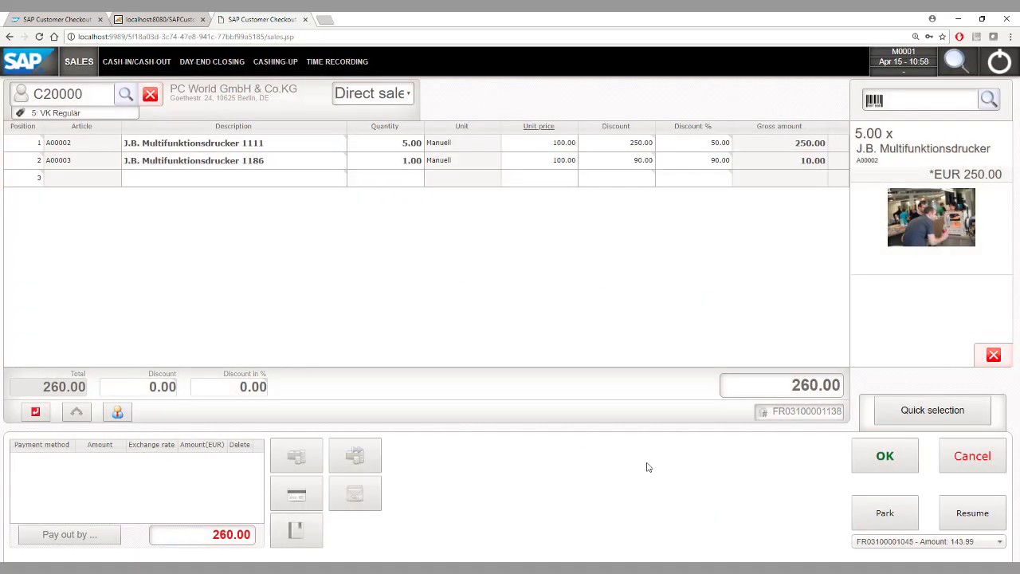
pyautogui.click(299, 531)
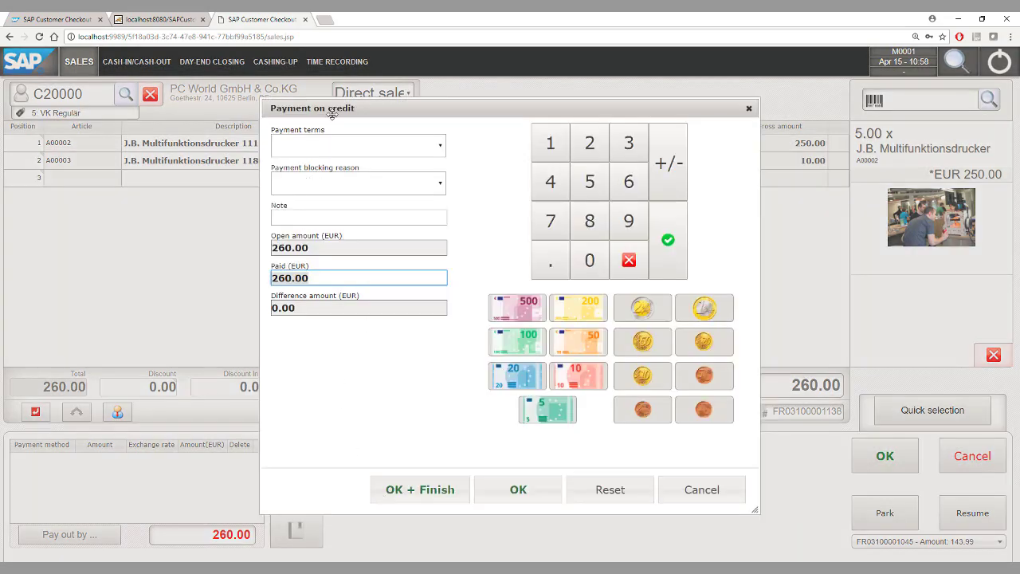
pyautogui.click(359, 145)
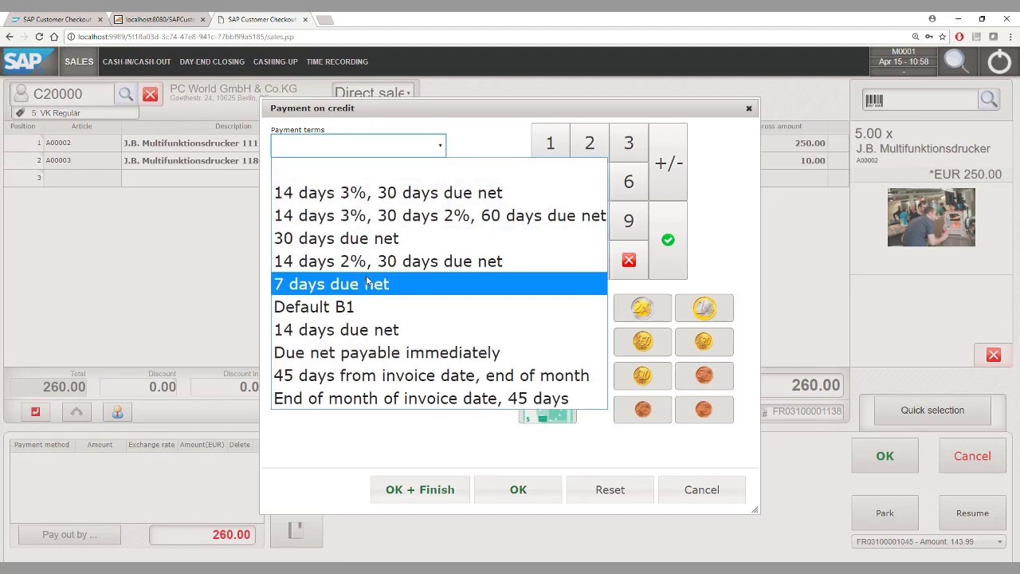
pyautogui.click(394, 445)
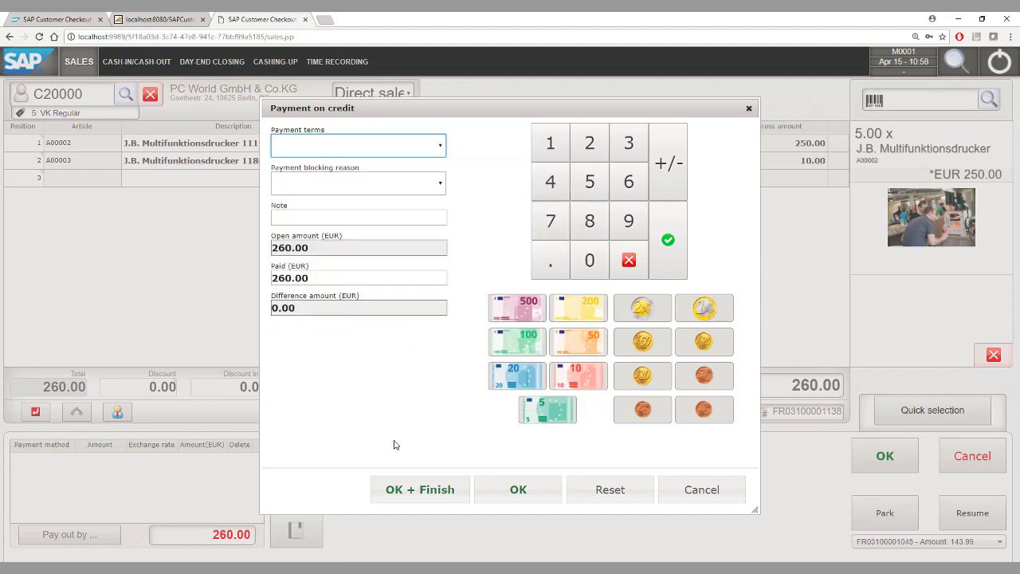
pyautogui.click(669, 486)
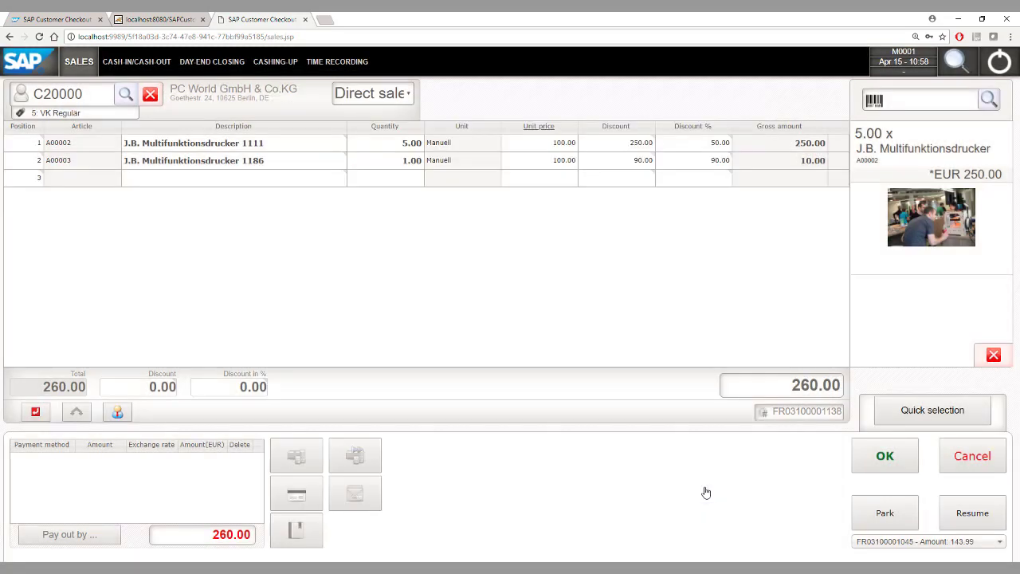
pyautogui.click(355, 494)
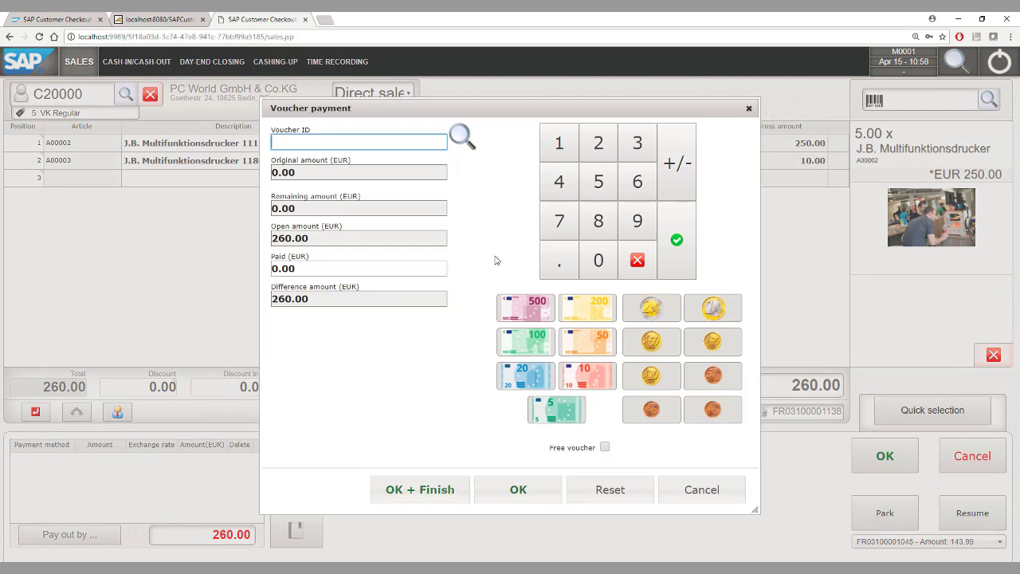
# Step: Pay the 260.00 EUR total with voucher V00002 and post the receipt
pyautogui.click(463, 141)
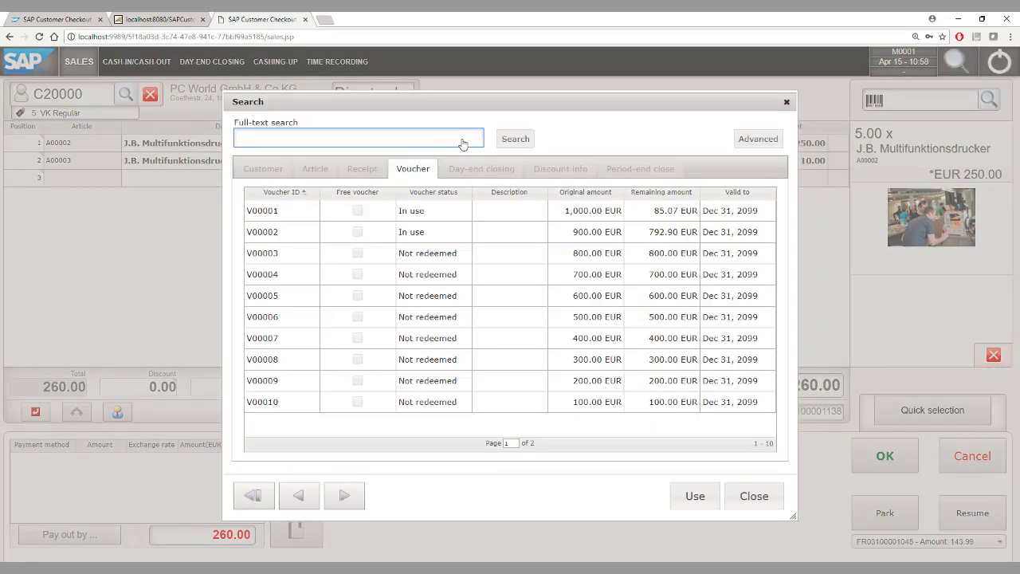
pyautogui.doubleClick(263, 231)
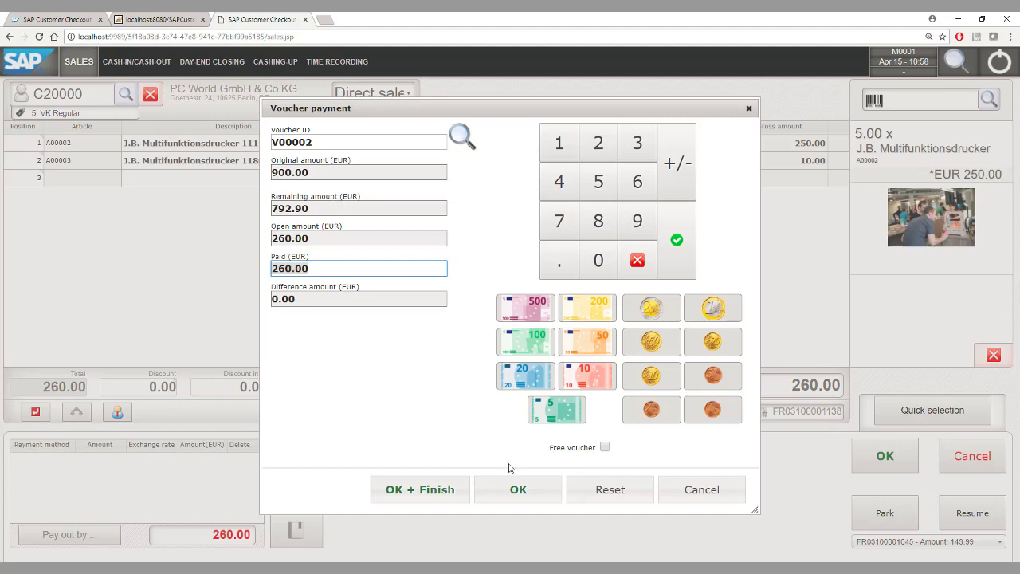
pyautogui.click(517, 494)
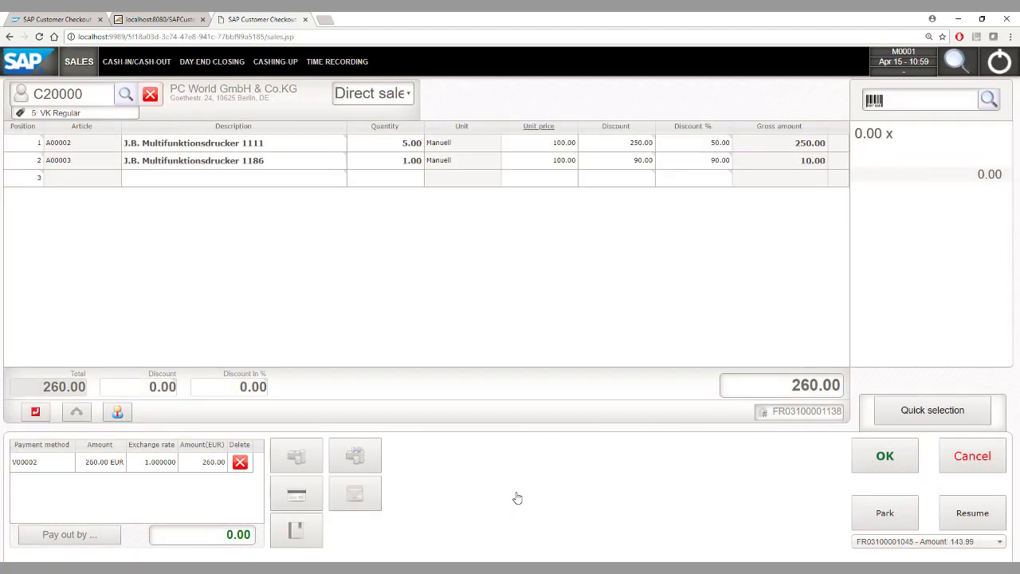
pyautogui.click(878, 454)
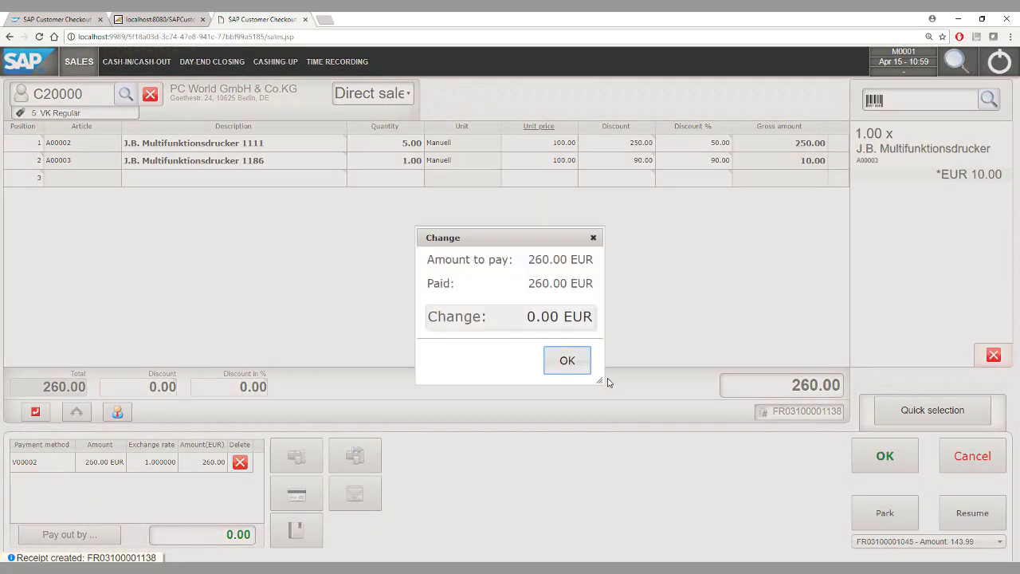
pyautogui.click(568, 361)
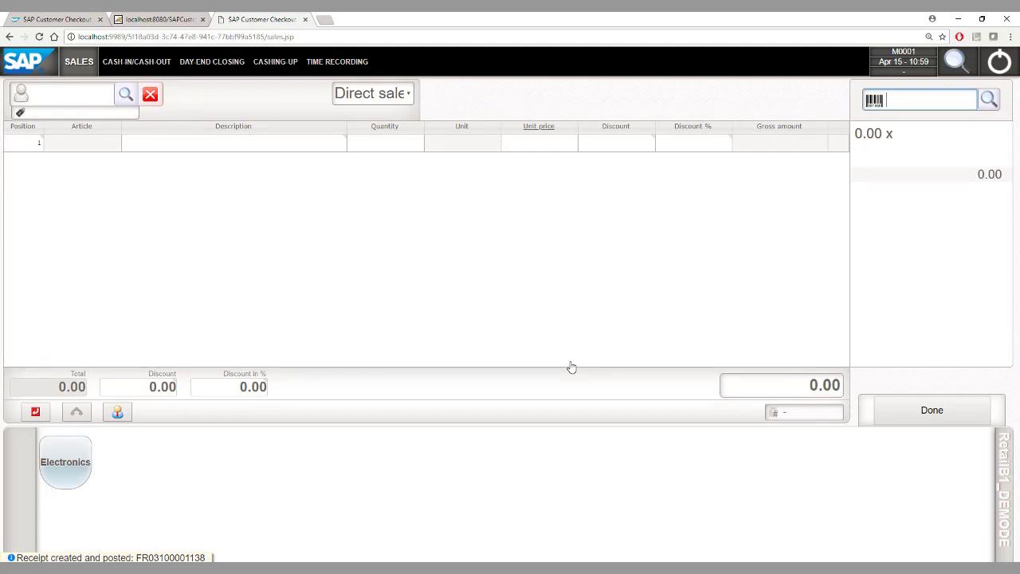
# Step: Scroll through the cashing-up cash, card and voucher totals, then go to Cash-In/Cash-Out
pyautogui.click(273, 64)
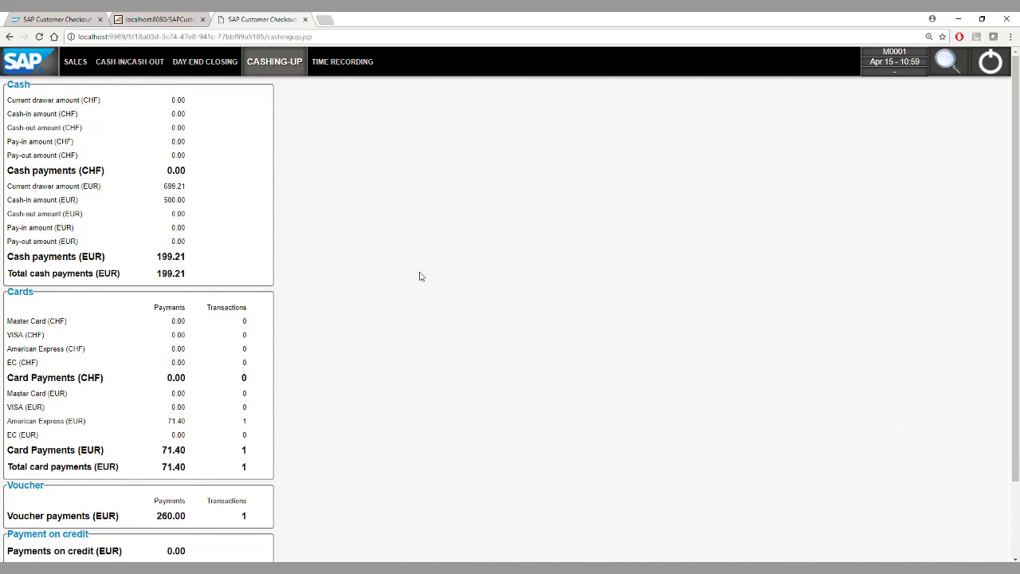
pyautogui.moveTo(1012, 188); pyautogui.dragTo(1017, 262)
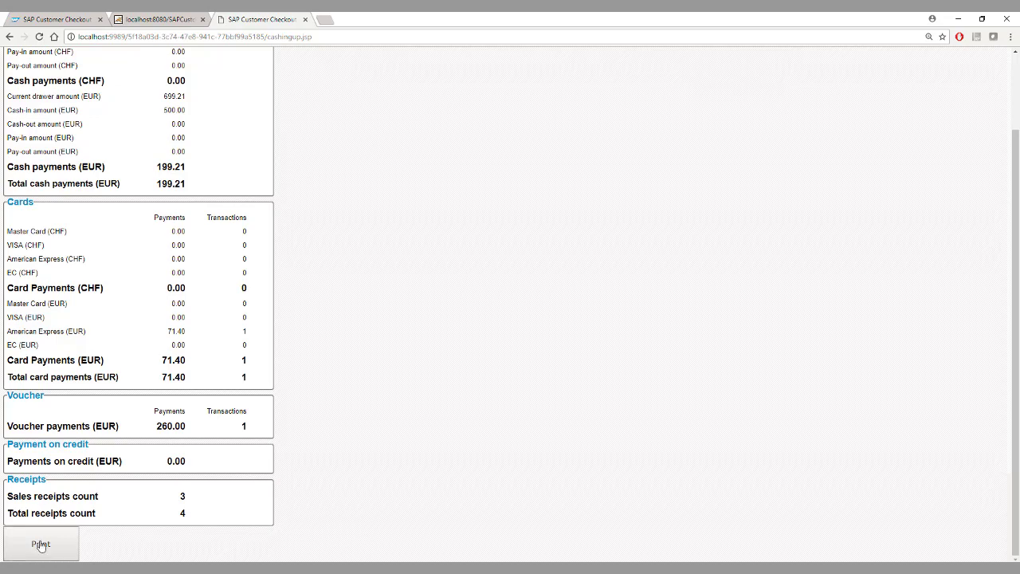
pyautogui.moveTo(1016, 210); pyautogui.dragTo(1013, 118)
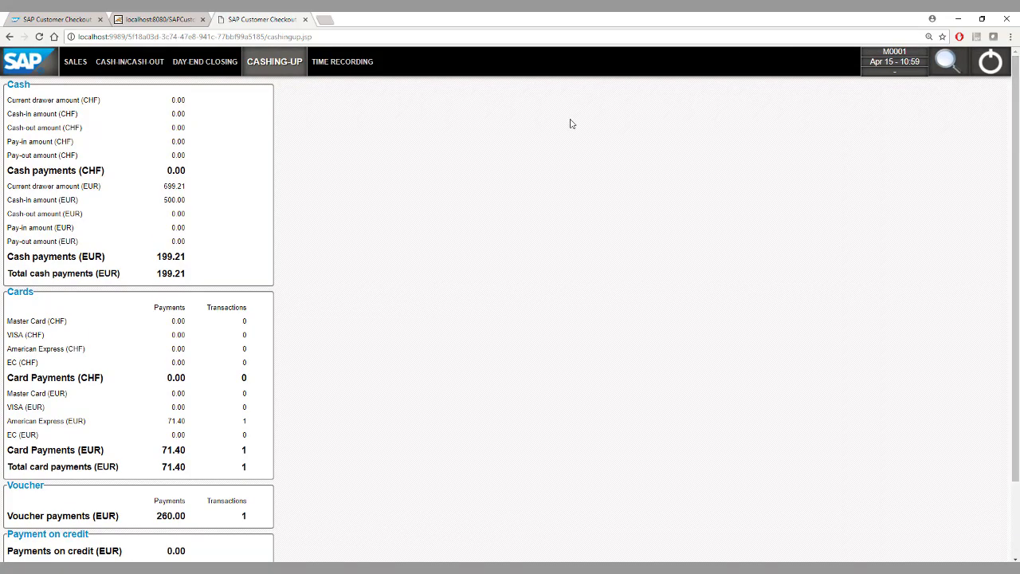
pyautogui.click(124, 72)
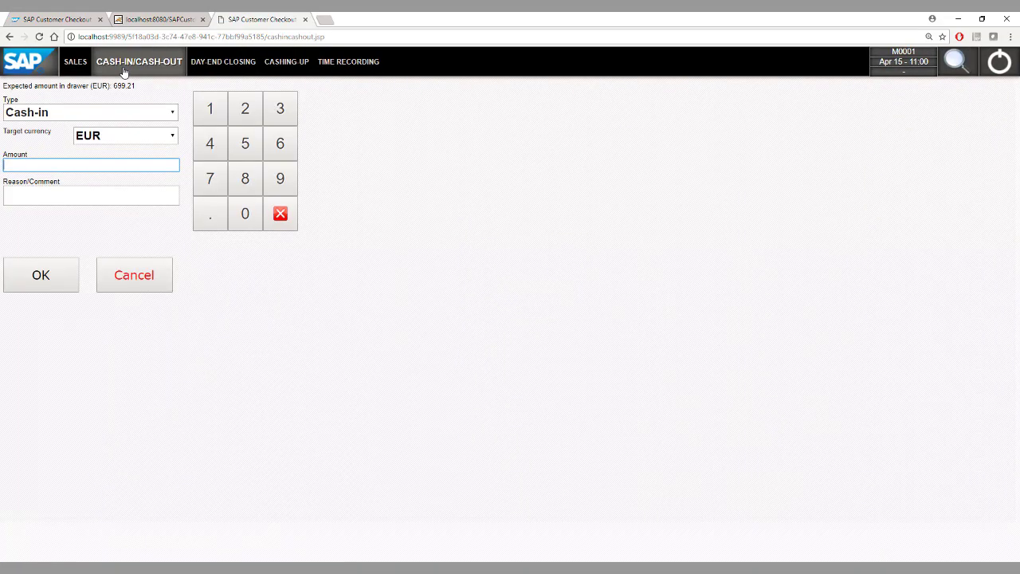
# Step: Post a 50.00 EUR Stationery pay-out with reason 'to buy stationery for the store', then return to sales
pyautogui.click(98, 110)
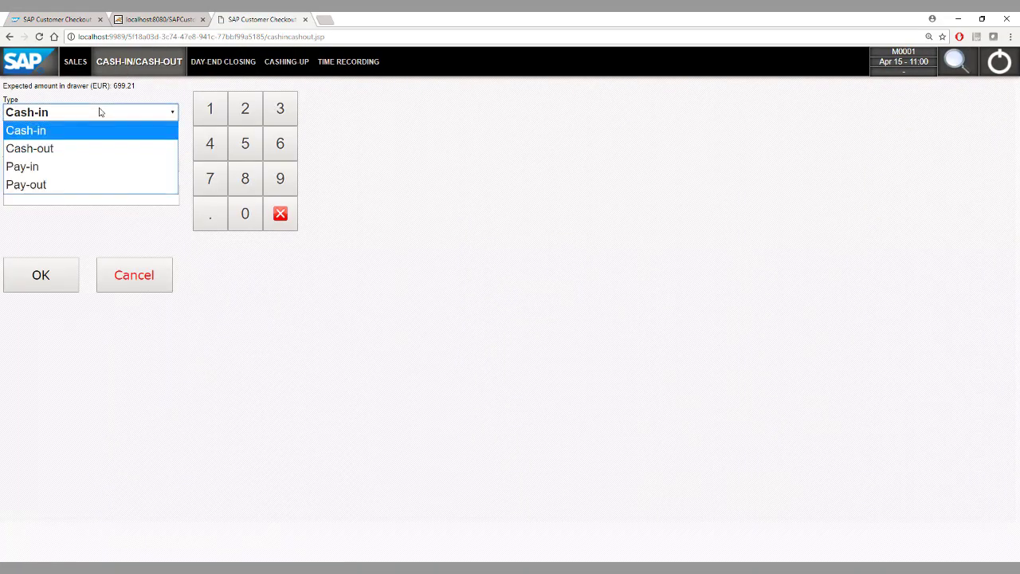
pyautogui.click(83, 149)
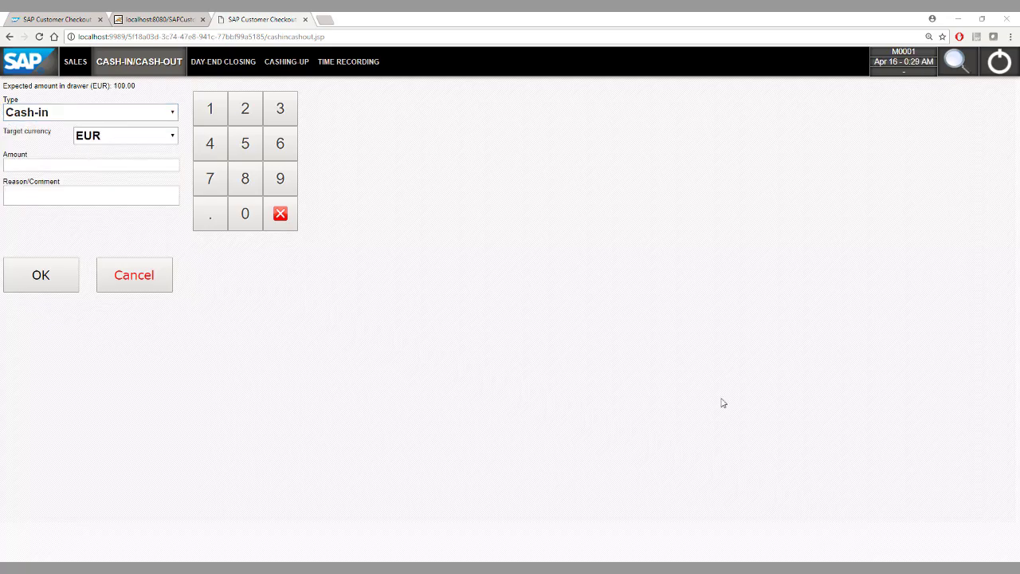
pyautogui.click(92, 119)
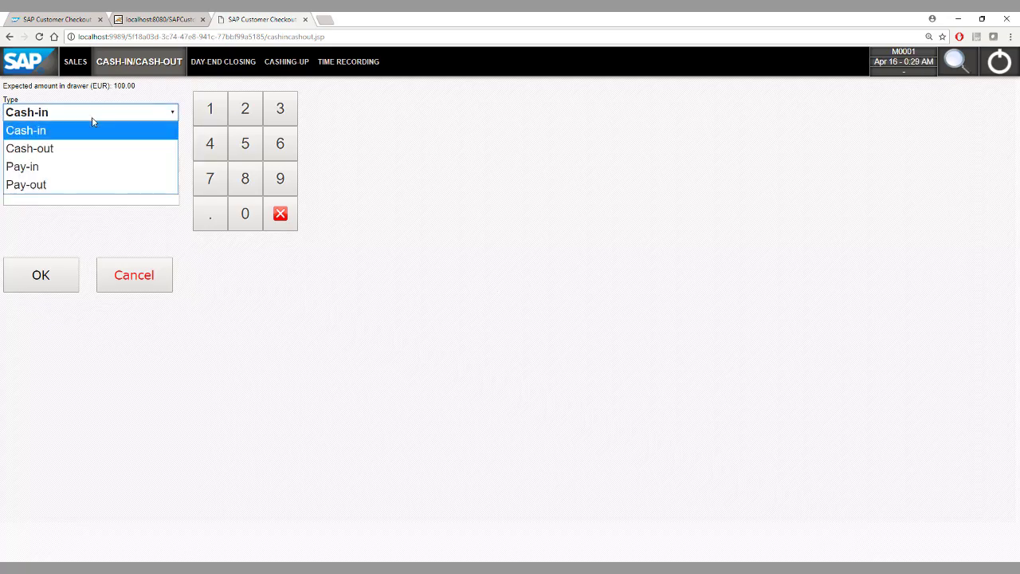
pyautogui.click(82, 185)
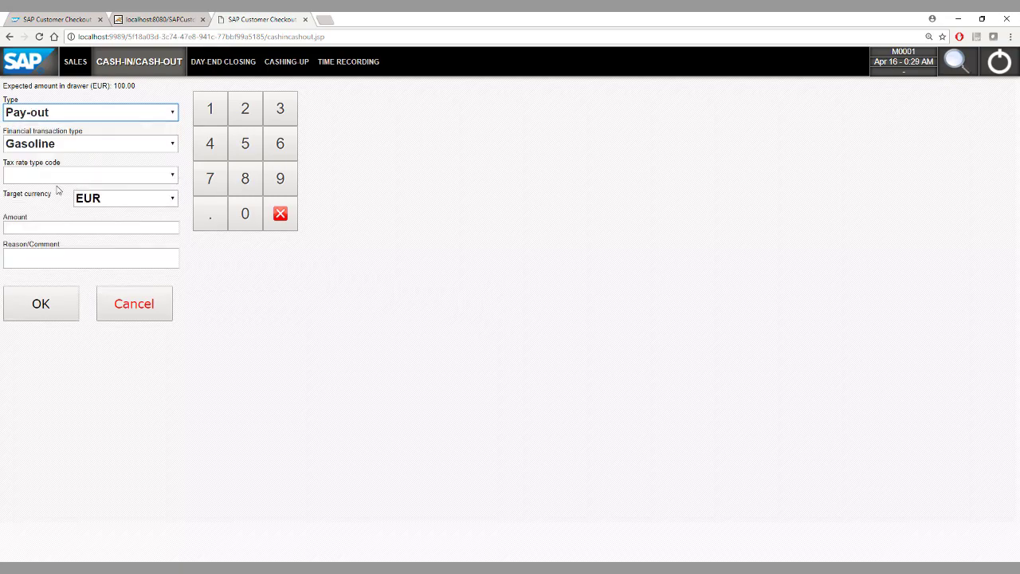
pyautogui.click(85, 150)
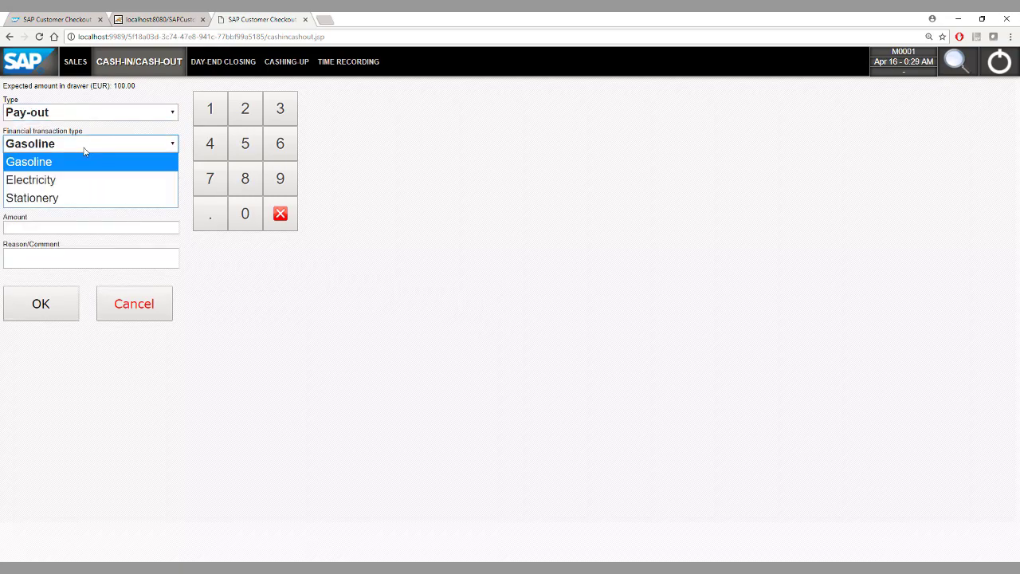
pyautogui.click(73, 199)
pyautogui.click(49, 229)
pyautogui.write('50')
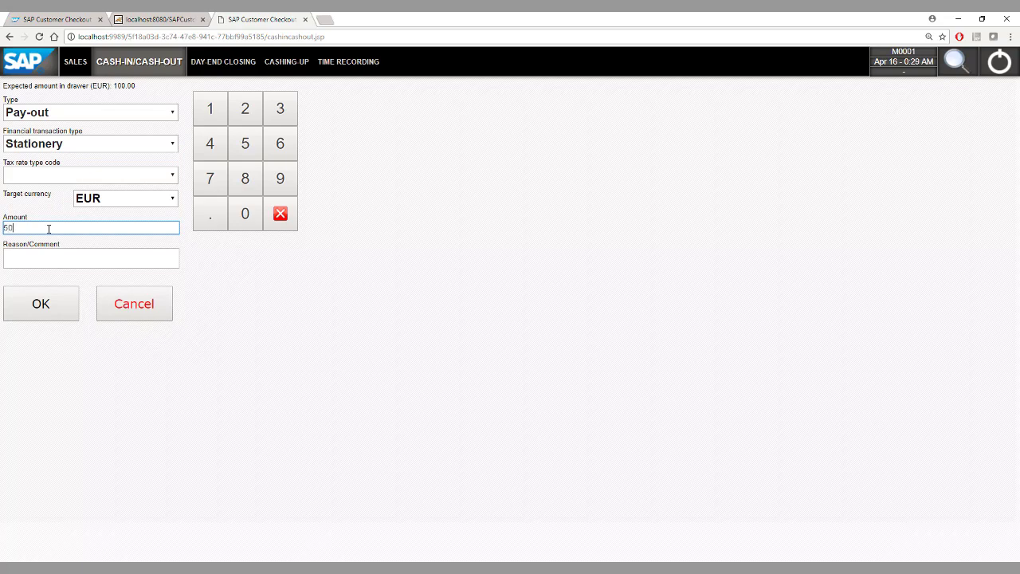
pyautogui.press('Tab')
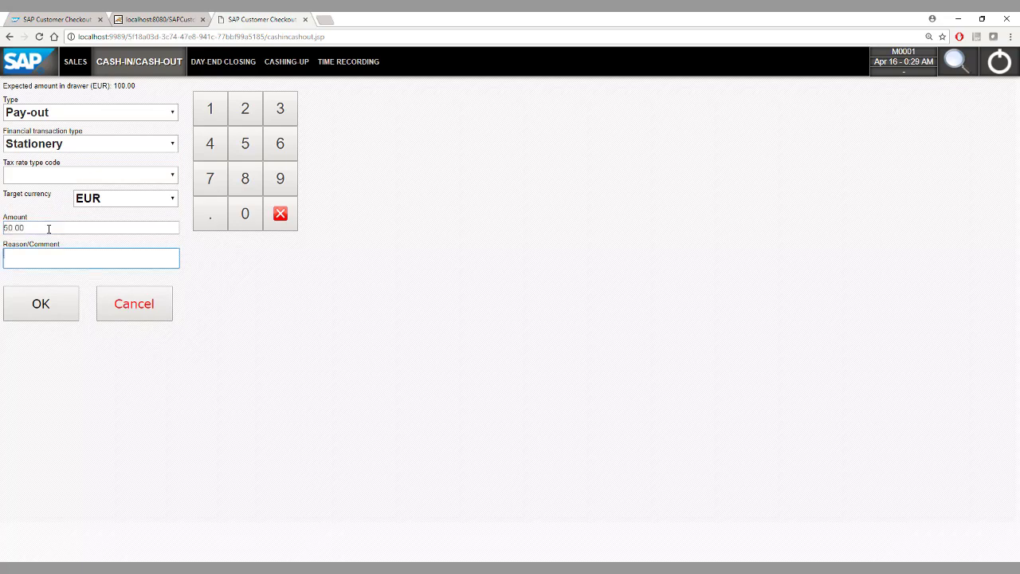
pyautogui.write('to buy stationery for the store')
pyautogui.click(24, 313)
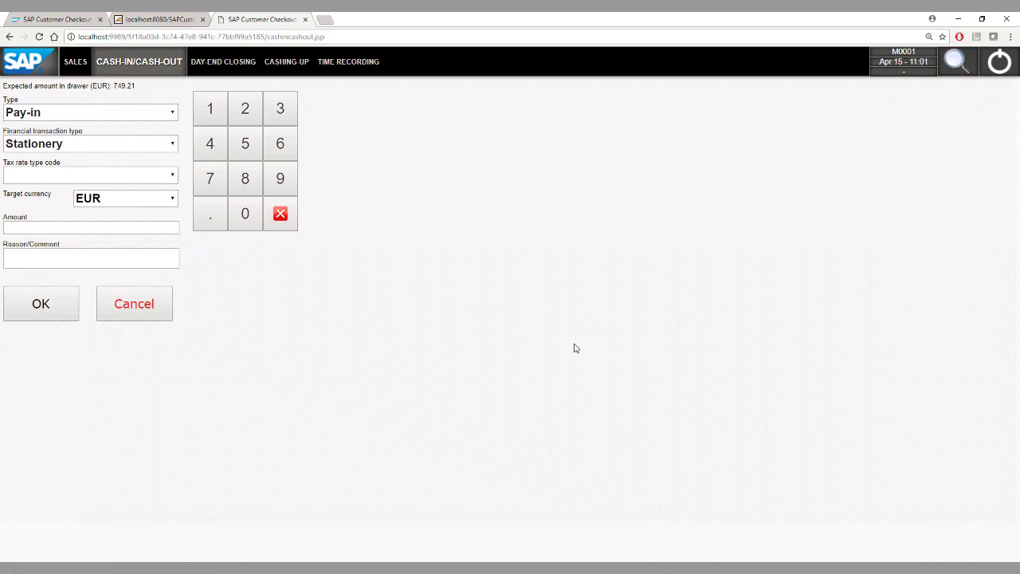
pyautogui.click(73, 70)
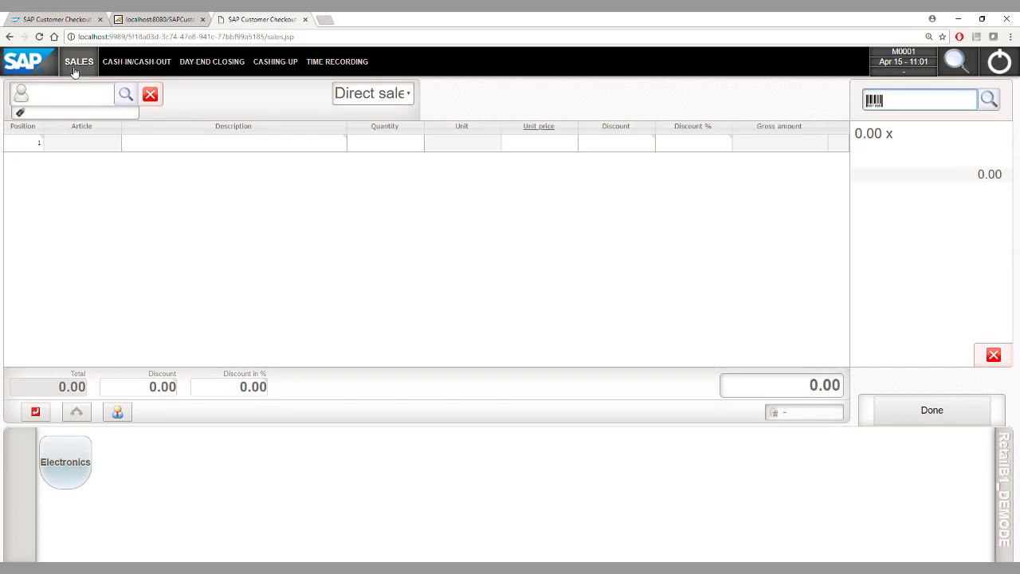
# Step: Create and save a new customer with the person's first and last name, then use it
pyautogui.click(125, 94)
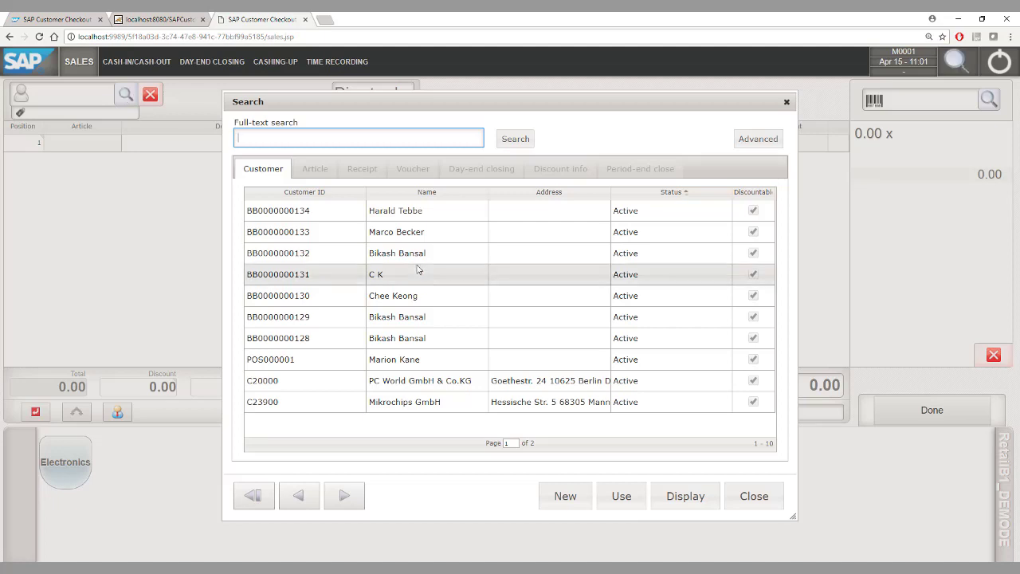
pyautogui.click(566, 497)
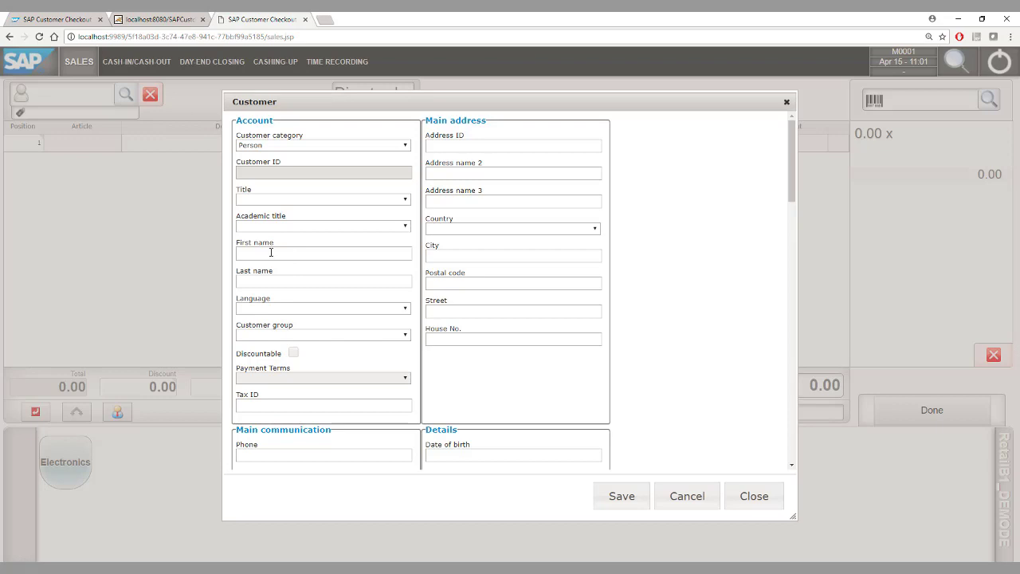
pyautogui.click(271, 252)
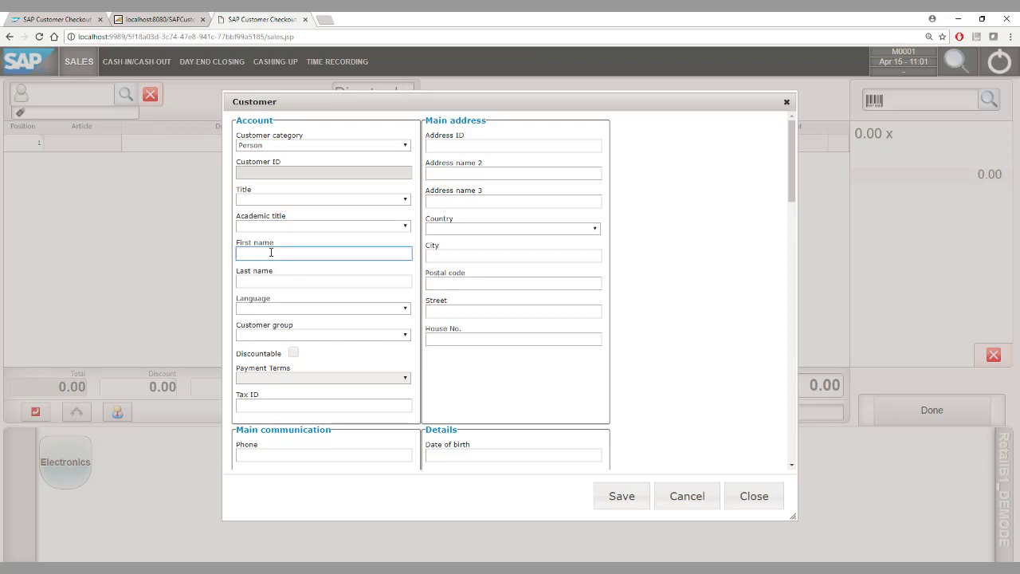
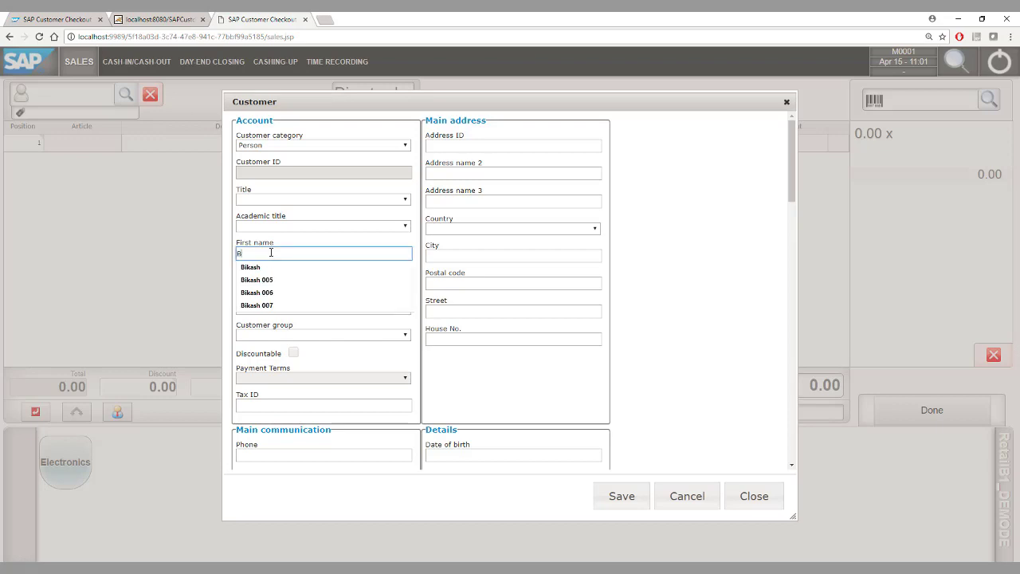
pyautogui.press('Tab')
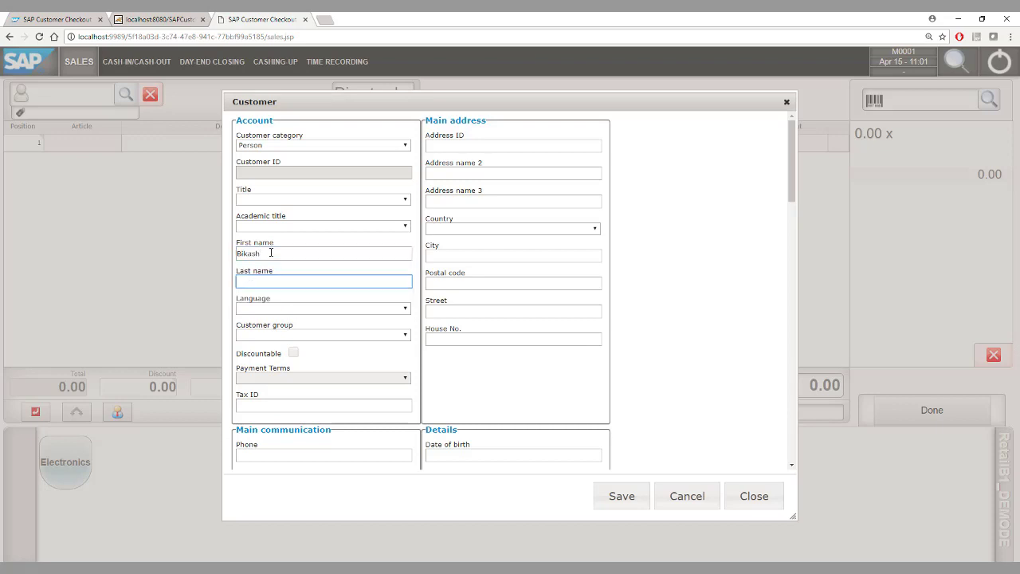
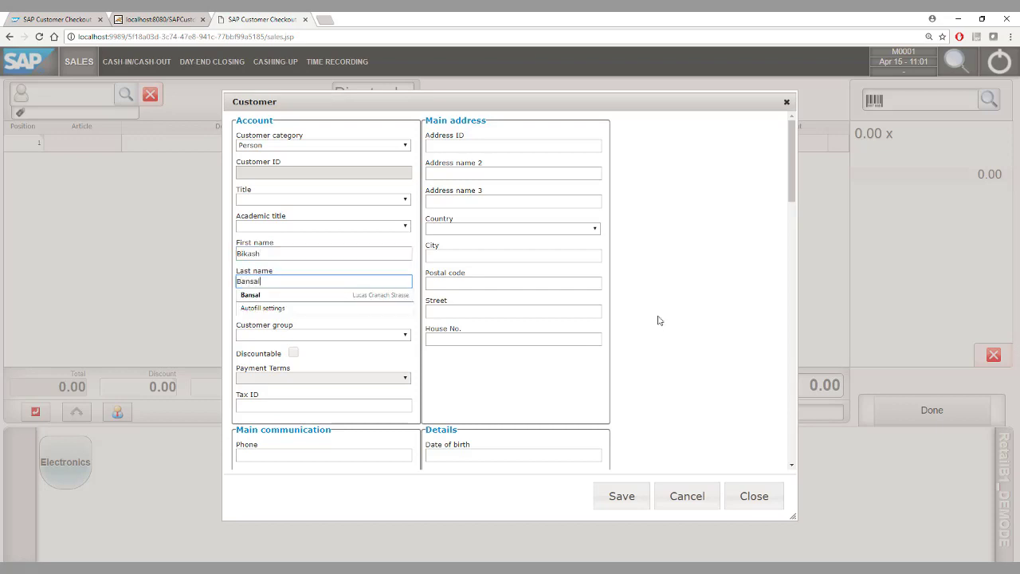
pyautogui.click(658, 320)
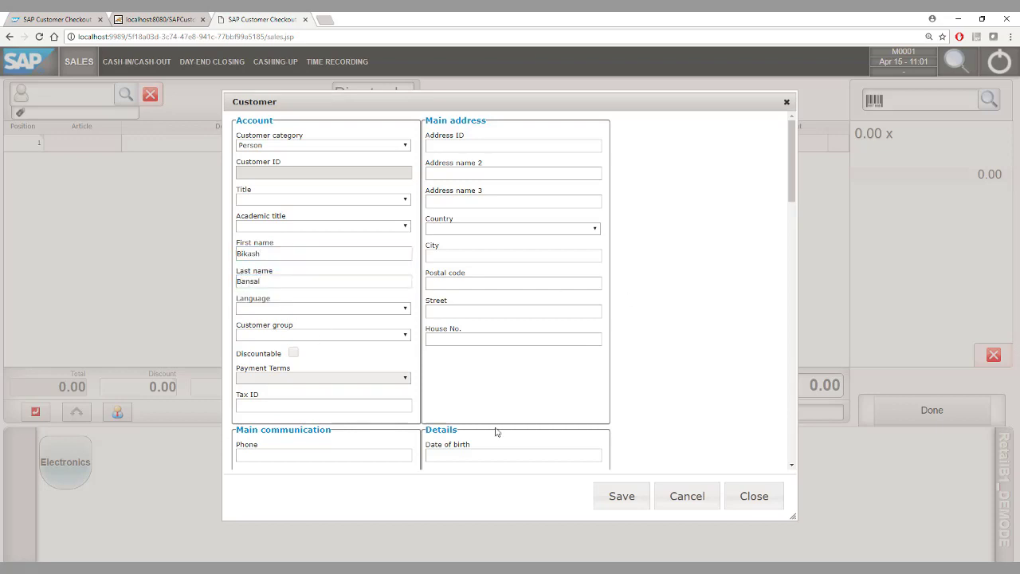
pyautogui.click(615, 506)
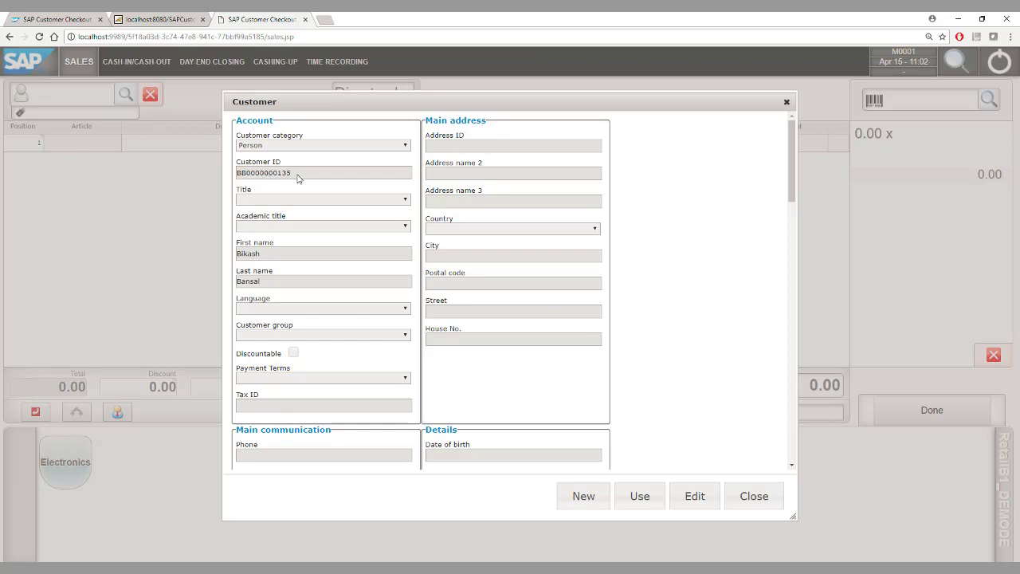
pyautogui.click(640, 496)
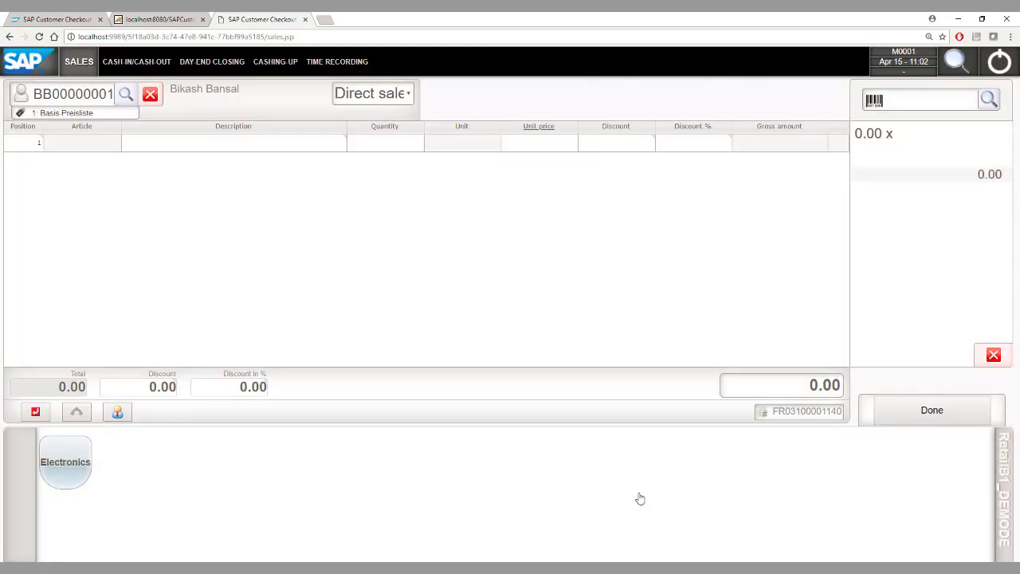
pyautogui.click(987, 101)
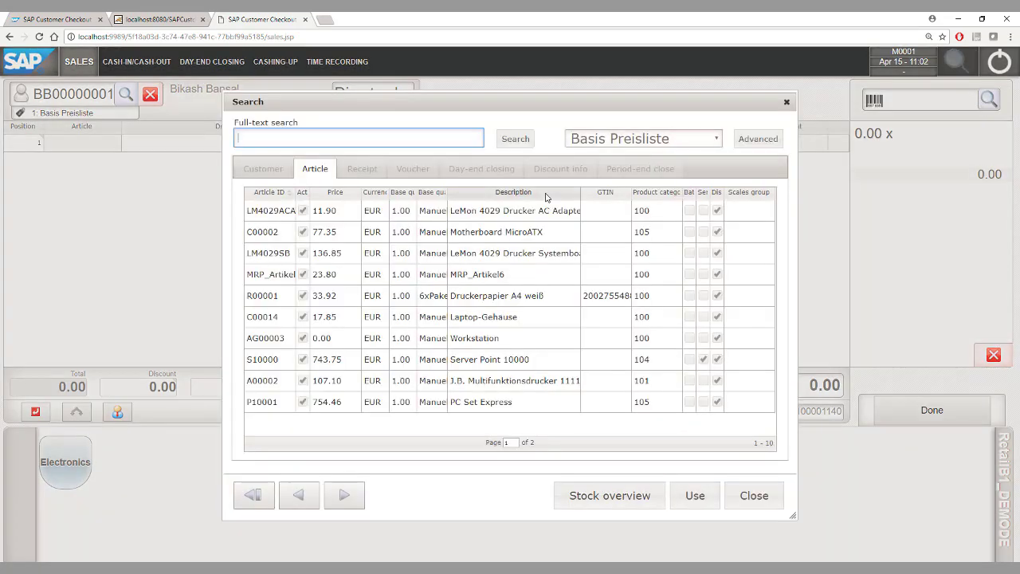
pyautogui.write('A00002')
pyautogui.press('Return')
pyautogui.click(275, 209)
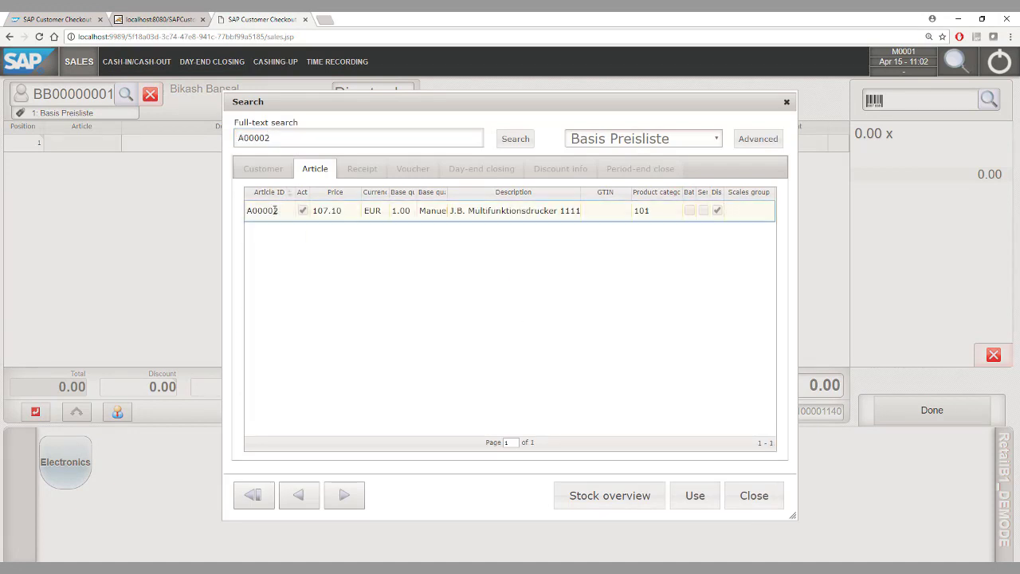
pyautogui.click(583, 496)
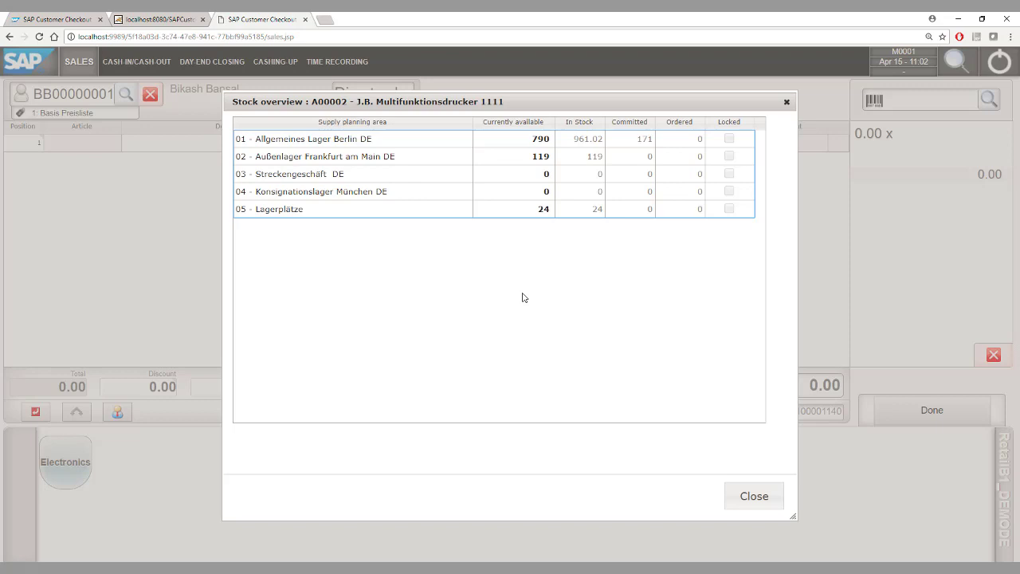
pyautogui.click(737, 495)
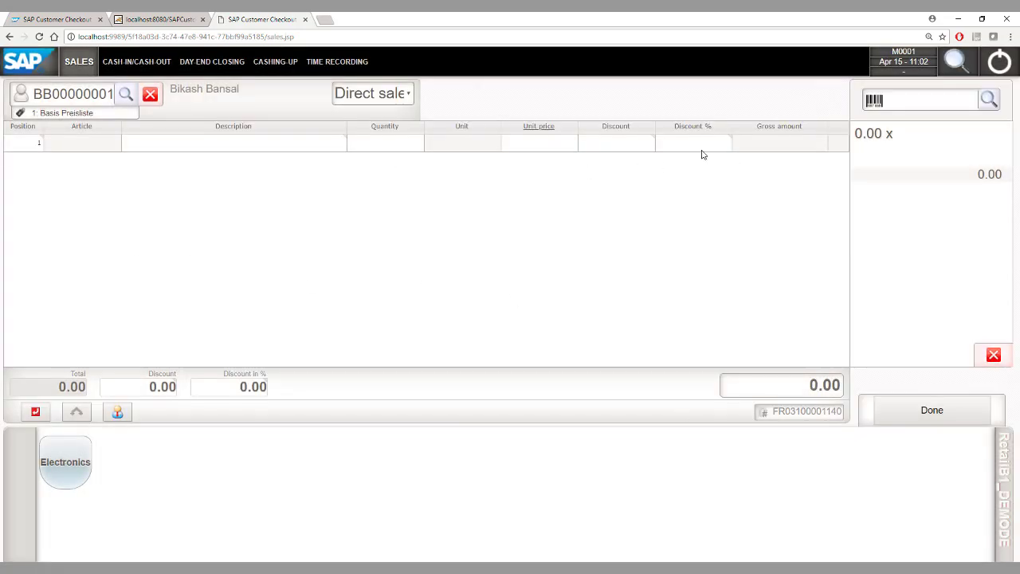
pyautogui.click(922, 103)
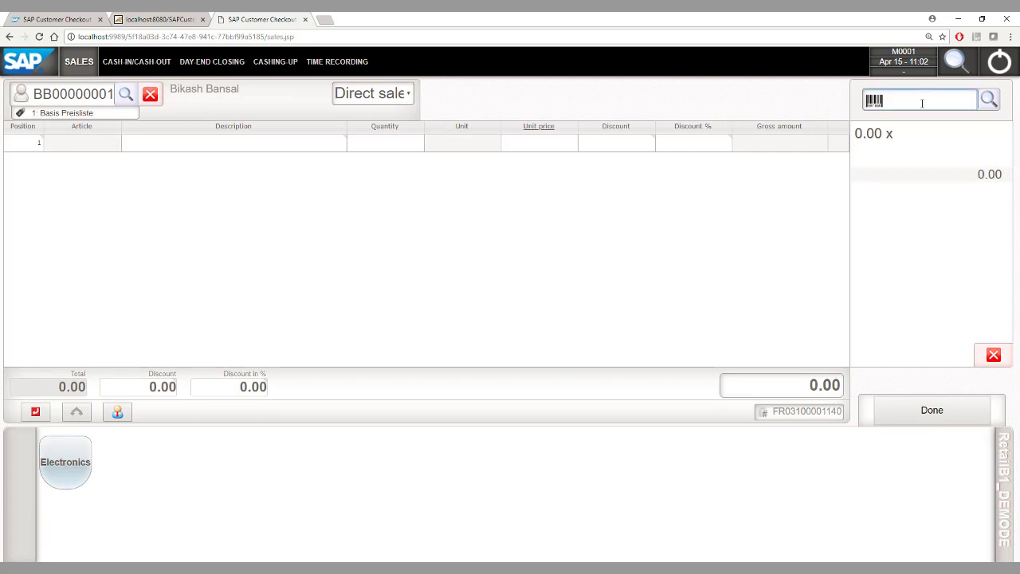
# Step: Add article A00002 with quantity -1 to record a printer return
pyautogui.write('A00002')
pyautogui.press('Return')
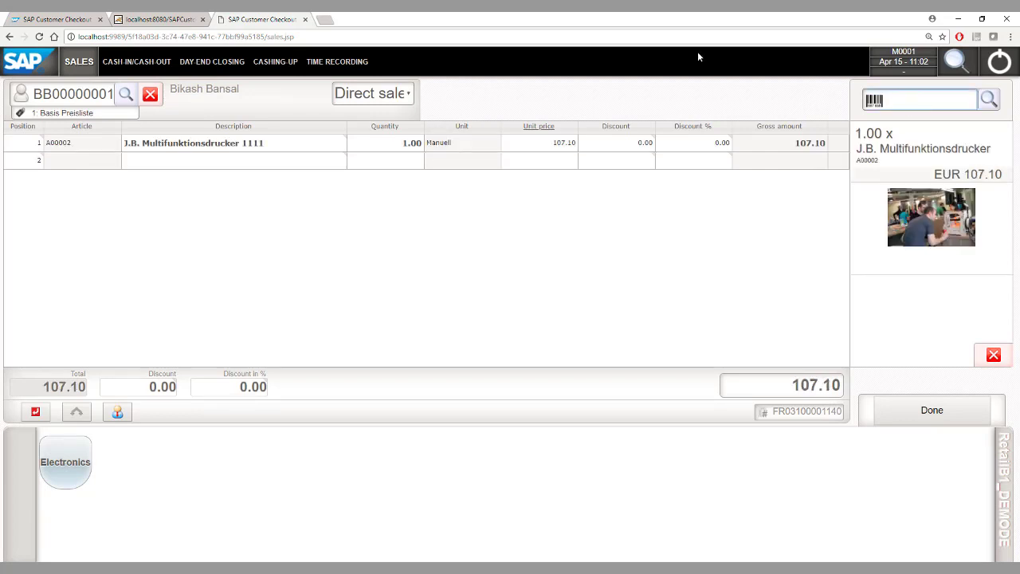
pyautogui.click(389, 143)
pyautogui.click(495, 157)
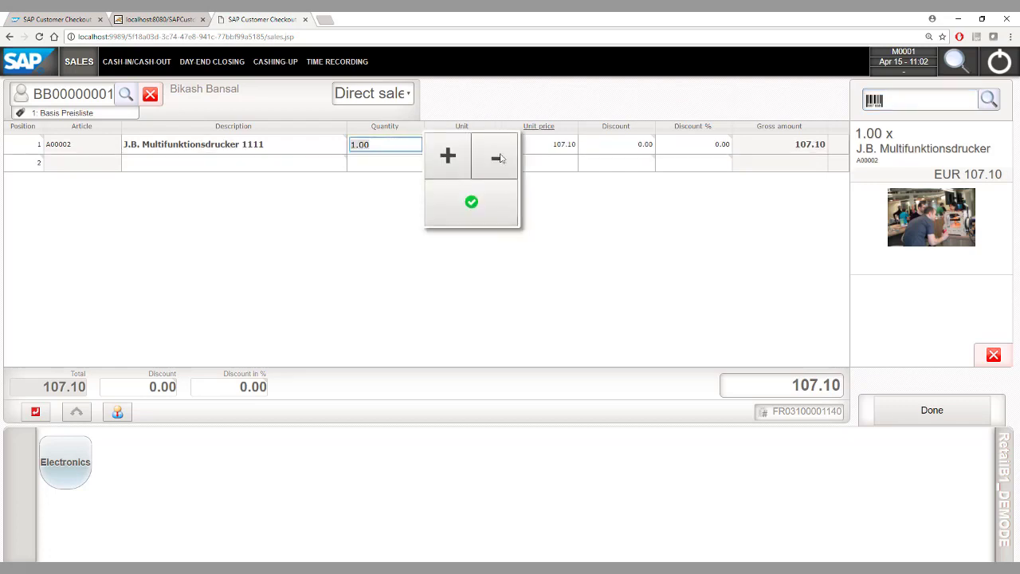
pyautogui.click(471, 202)
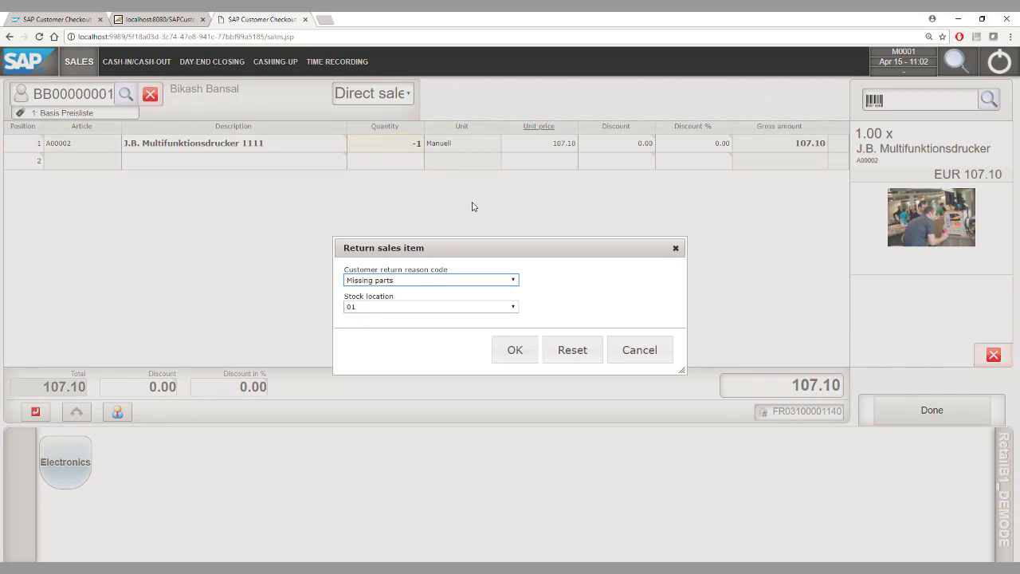
# Step: Give the return reason Changed mind, stock location 01, and post the 107.10 EUR refund
pyautogui.click(439, 280)
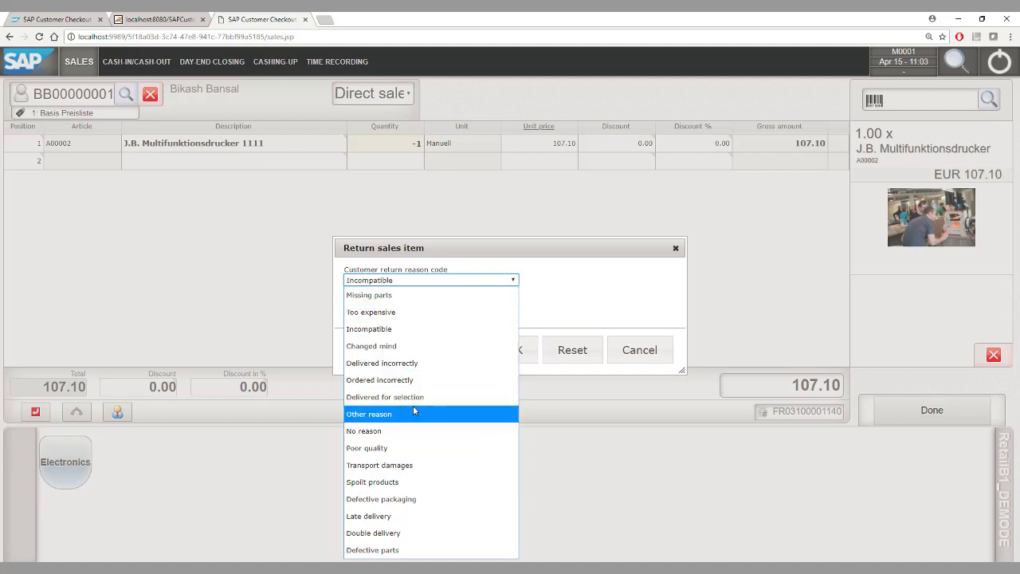
pyautogui.click(411, 348)
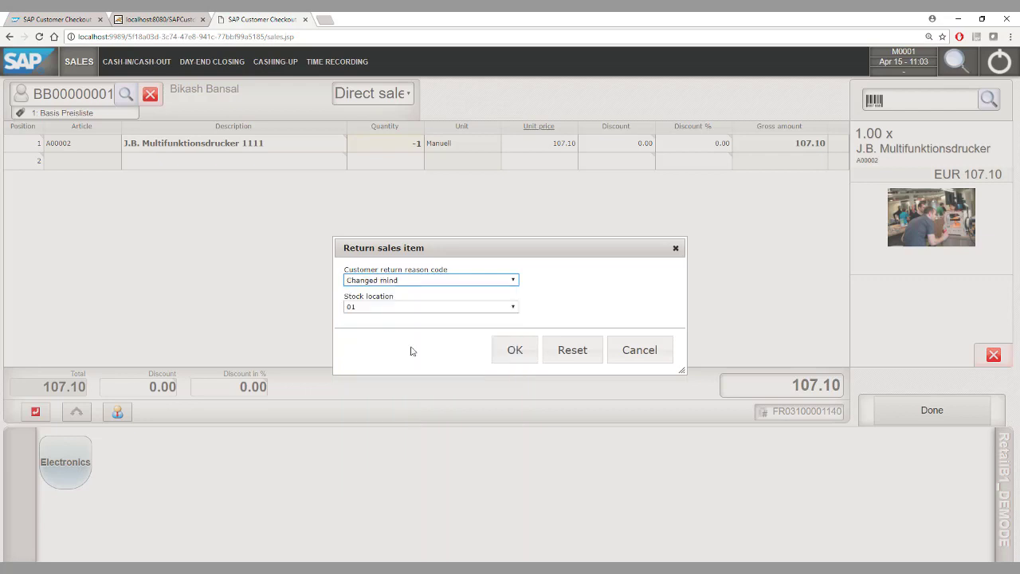
pyautogui.click(392, 307)
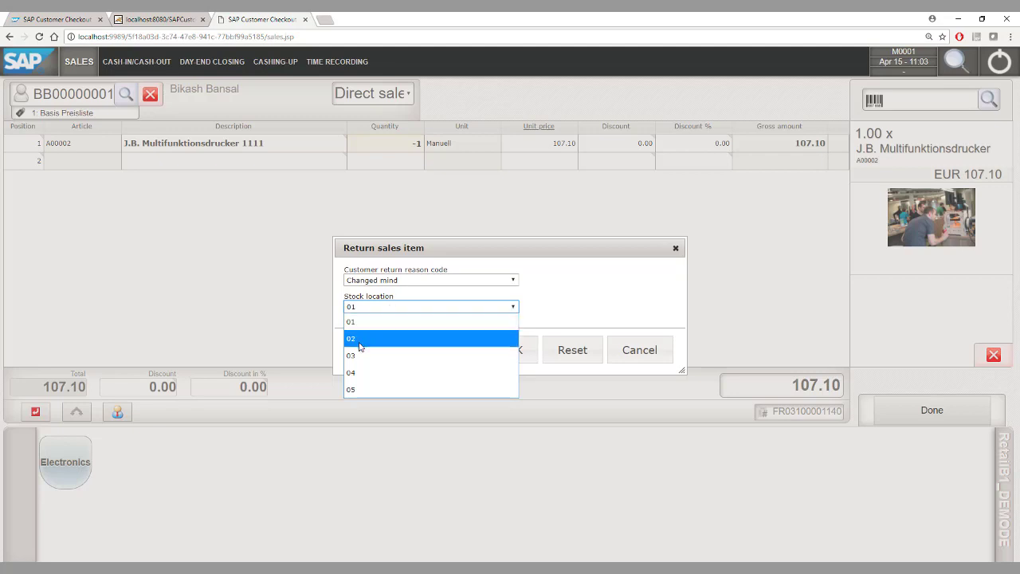
pyautogui.click(366, 322)
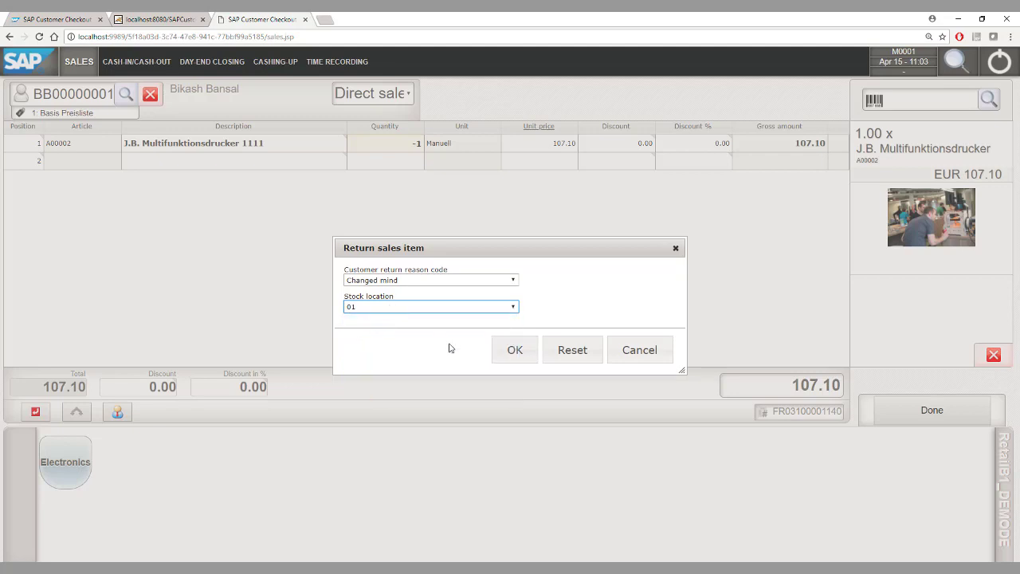
pyautogui.click(519, 356)
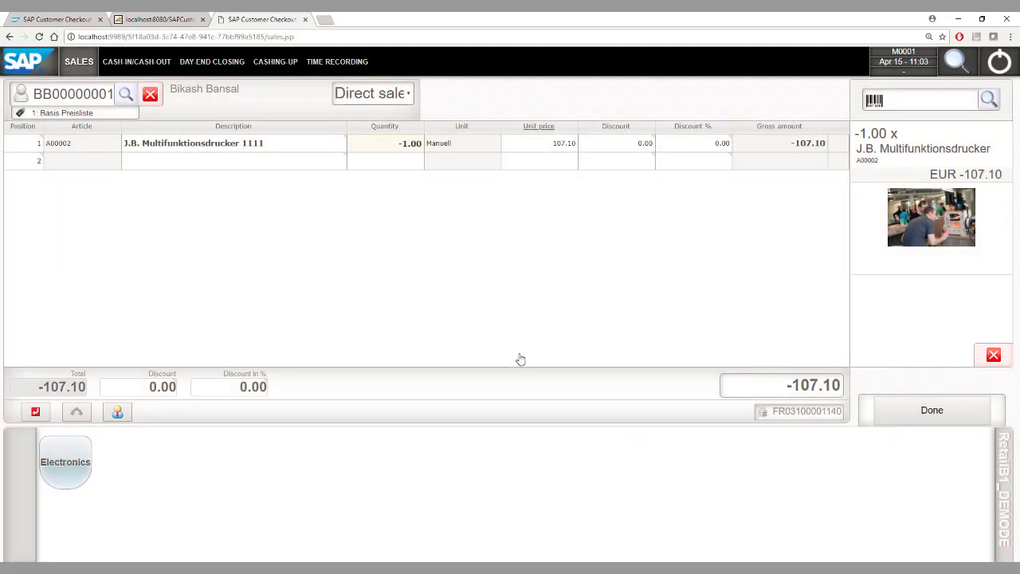
pyautogui.click(932, 408)
pyautogui.click(891, 470)
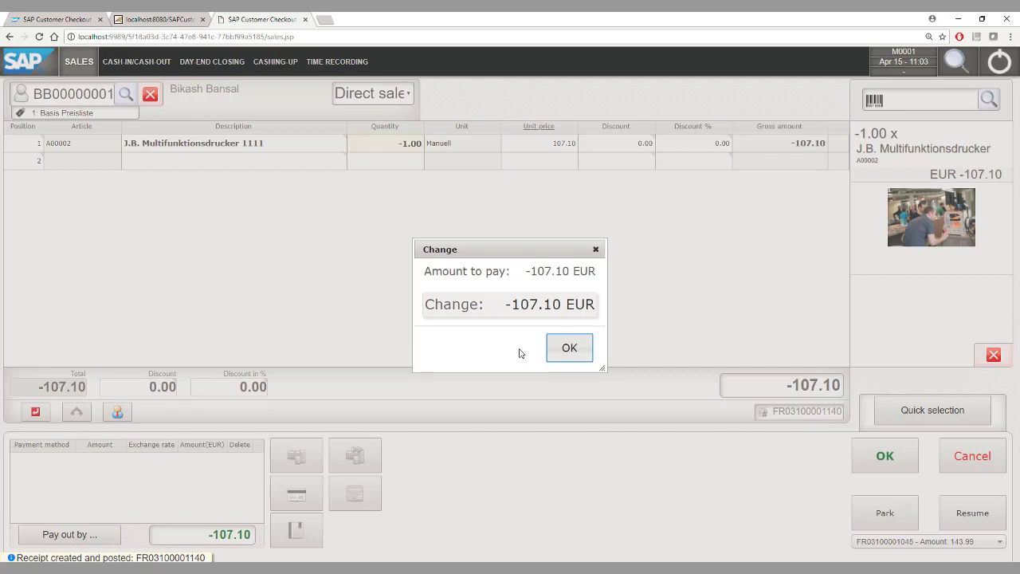
pyautogui.click(566, 348)
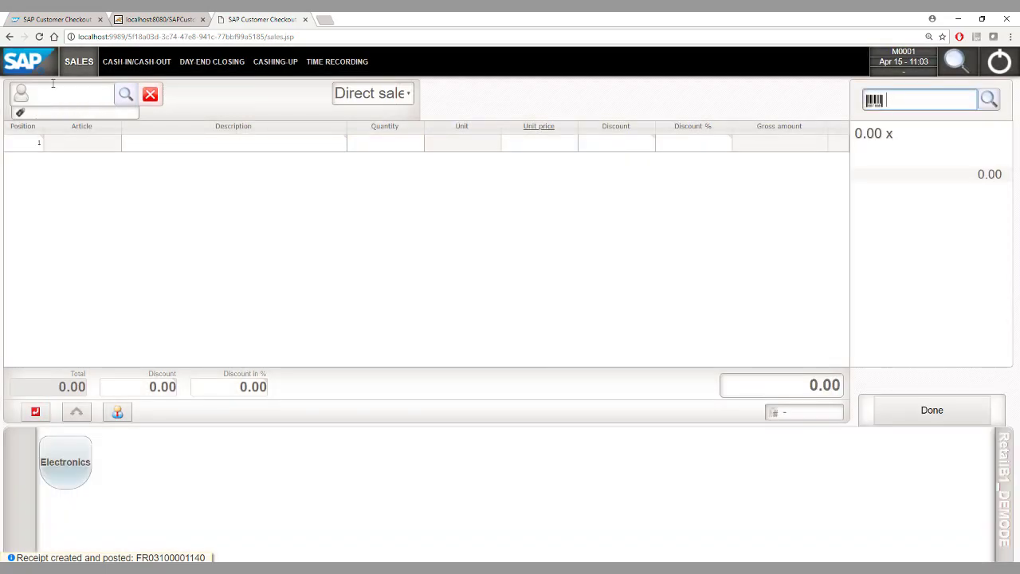
# Step: Load PC World GmbH & Co.KG as the sale's customer by customer number
pyautogui.write('A0001')
pyautogui.press('BackSpace')
pyautogui.press('BackSpace')
pyautogui.press('BackSpace')
pyautogui.press('BackSpace')
pyautogui.press('BackSpace')
pyautogui.write('C20000')
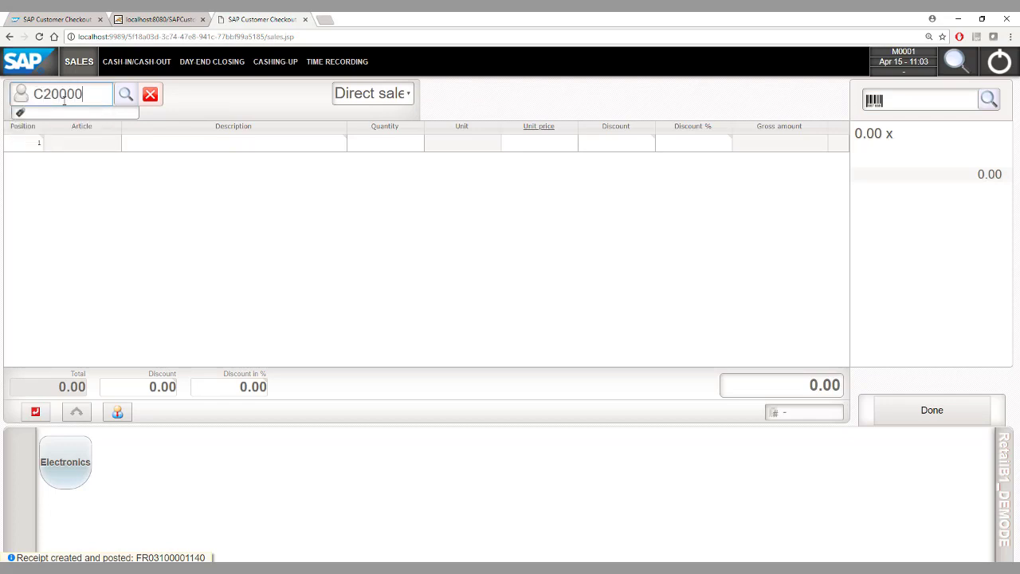
pyautogui.press('Return')
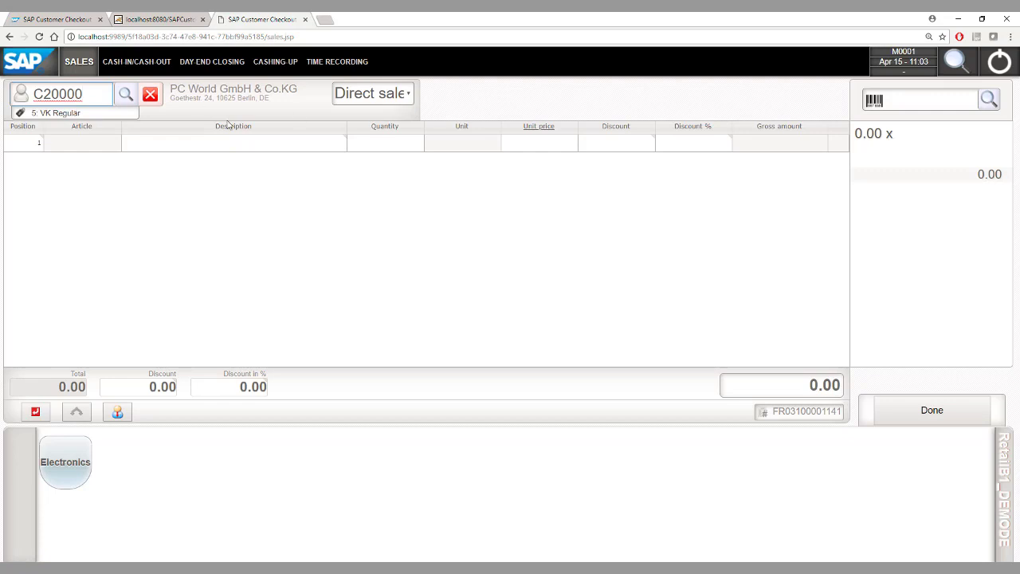
# Step: Add article A00002, the 1111 printer at 128.52, to the receipt
pyautogui.click(907, 101)
pyautogui.write('A')
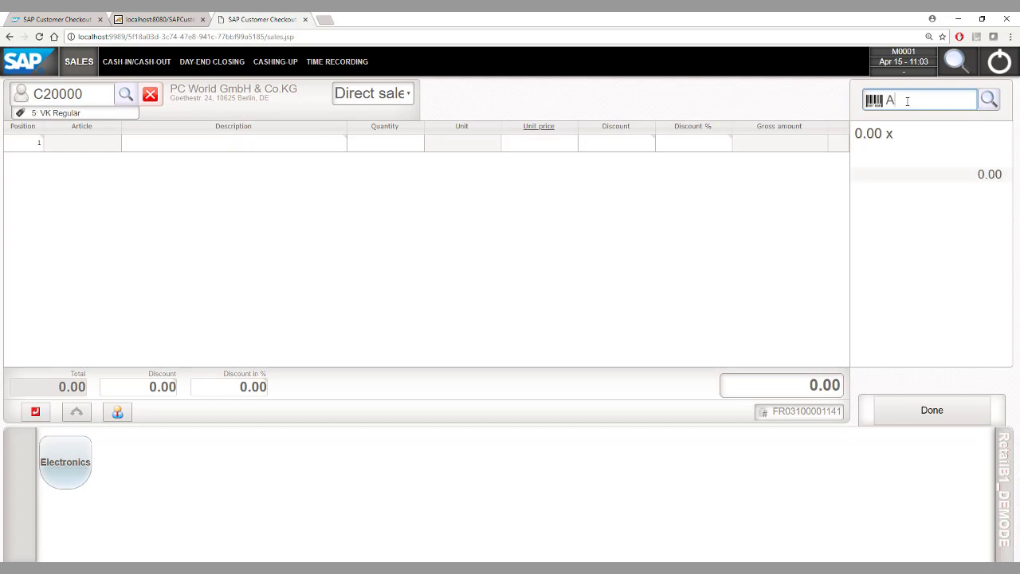
pyautogui.write('000002')
pyautogui.press('Return')
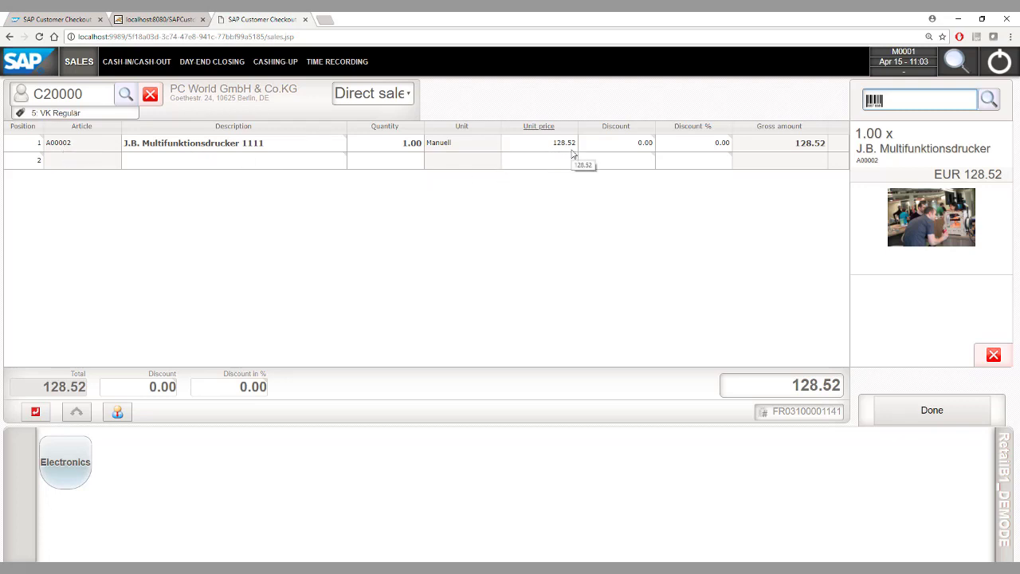
pyautogui.click(72, 95)
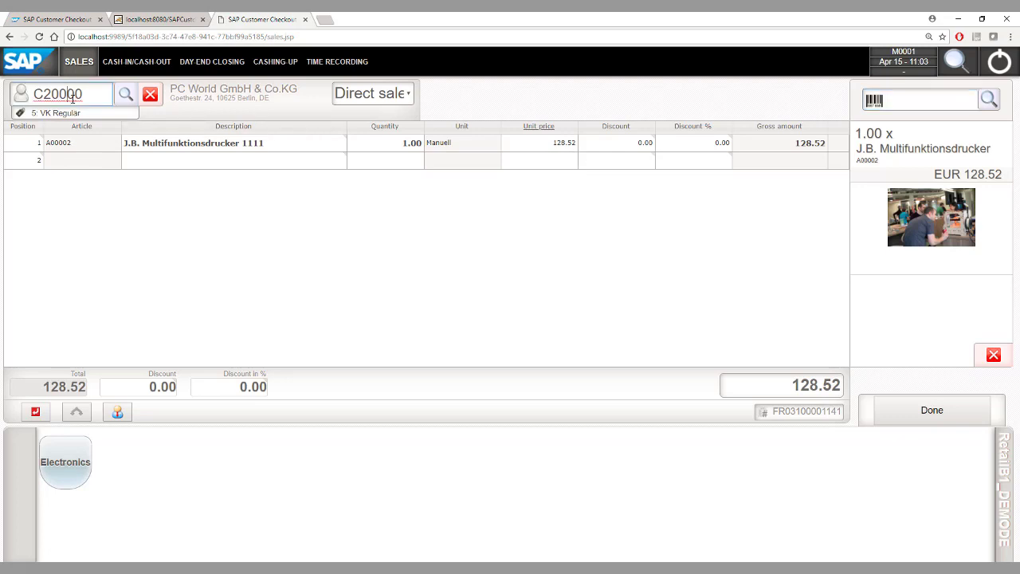
# Step: Change the customer to Büroausstatter Mayer and check the printer's 47.60 special price
pyautogui.press('Left')
pyautogui.press('Left')
pyautogui.press('Left')
pyautogui.press('BackSpace')
pyautogui.write('4')
pyautogui.press('Return')
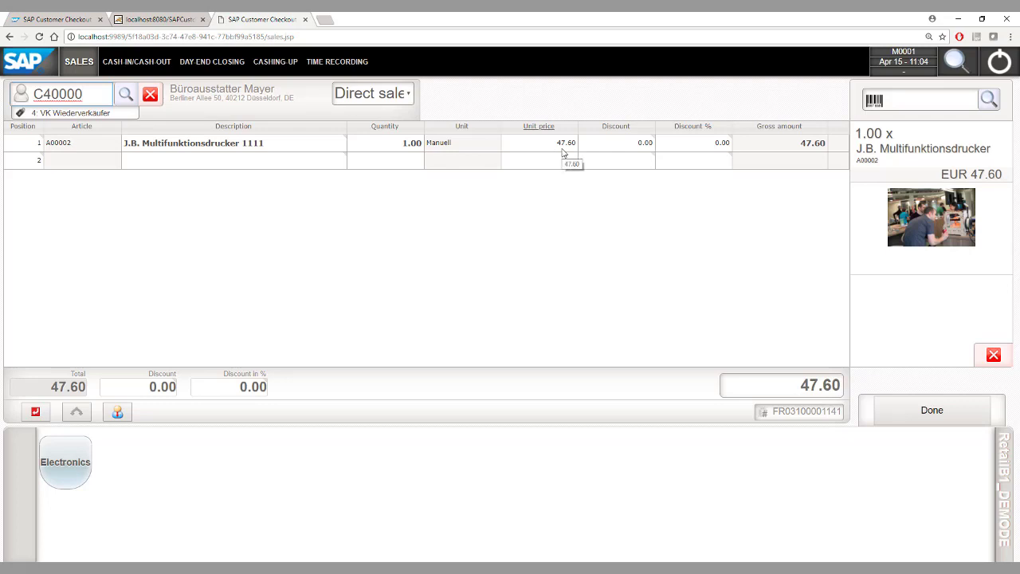
pyautogui.click(895, 179)
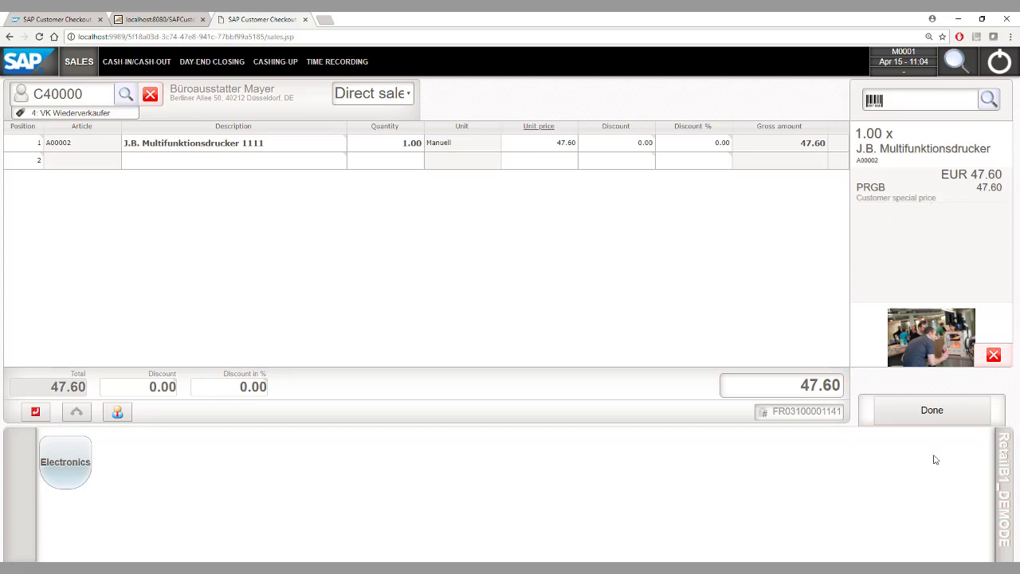
# Step: Post the 47.60 receipt paid exactly in cash
pyautogui.click(926, 413)
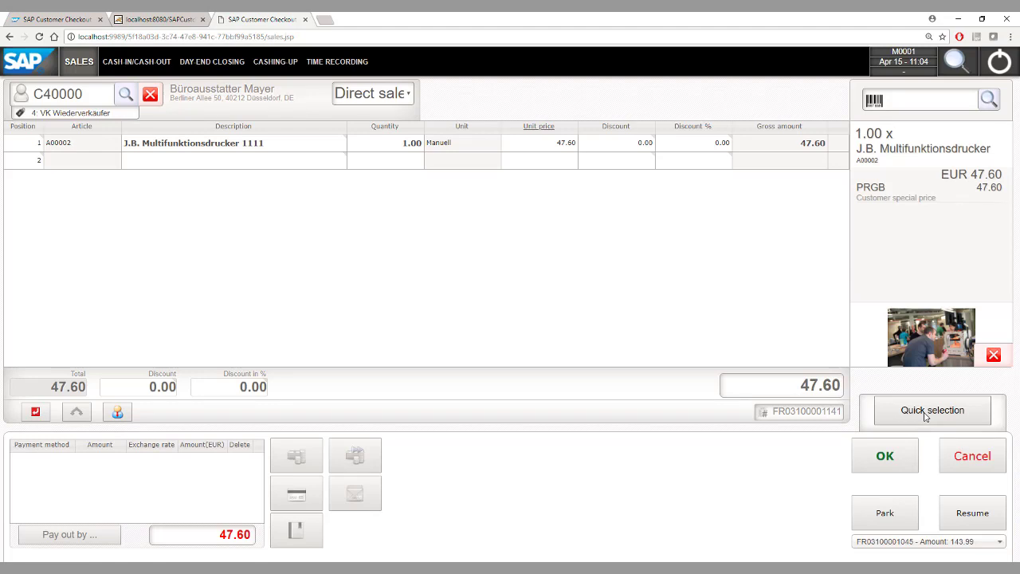
pyautogui.click(884, 463)
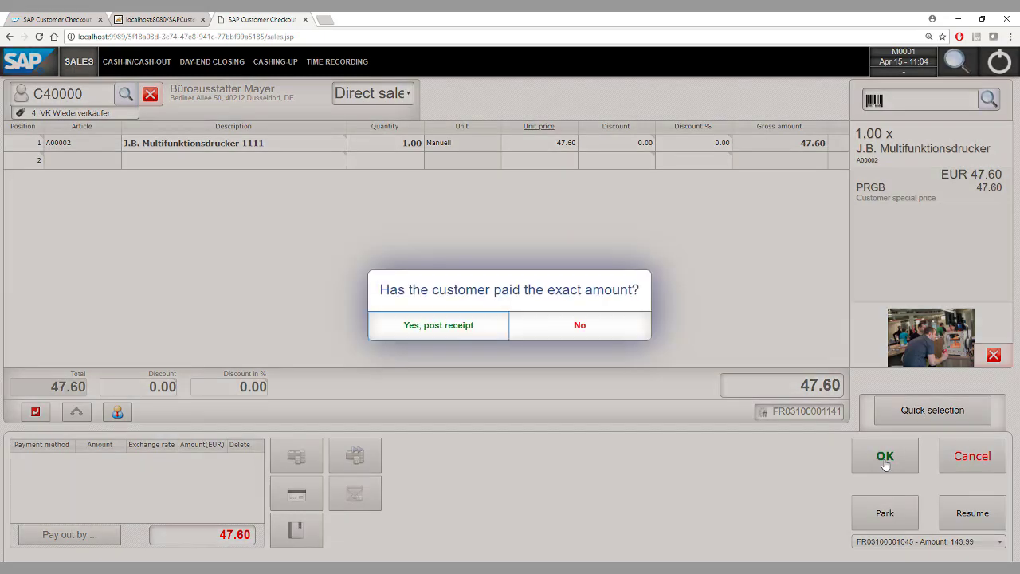
pyautogui.click(457, 327)
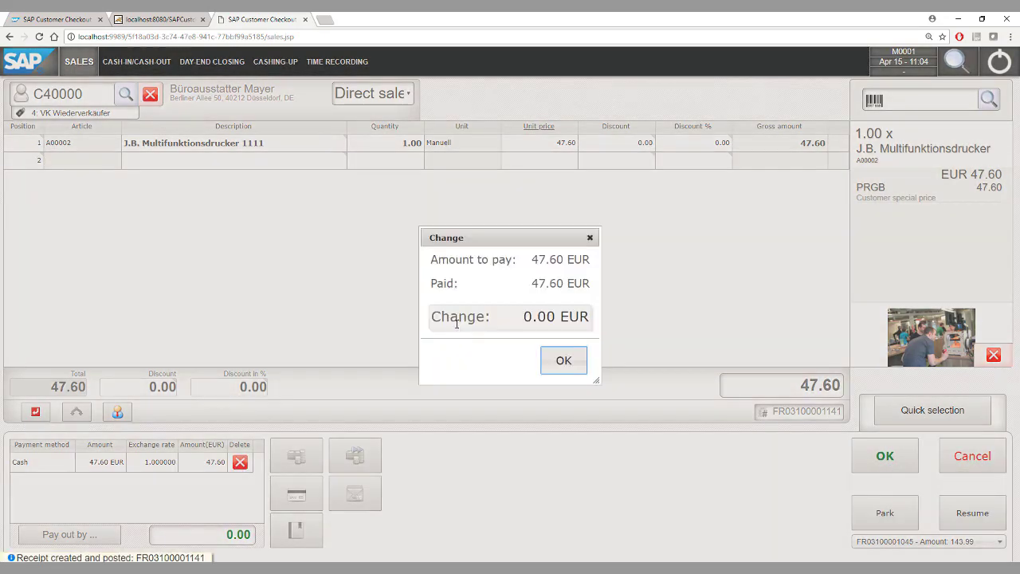
pyautogui.click(564, 360)
pyautogui.click(61, 90)
# Step: Load SG Elektronic as customer and add articles A00001 and A00002
pyautogui.write('C60000')
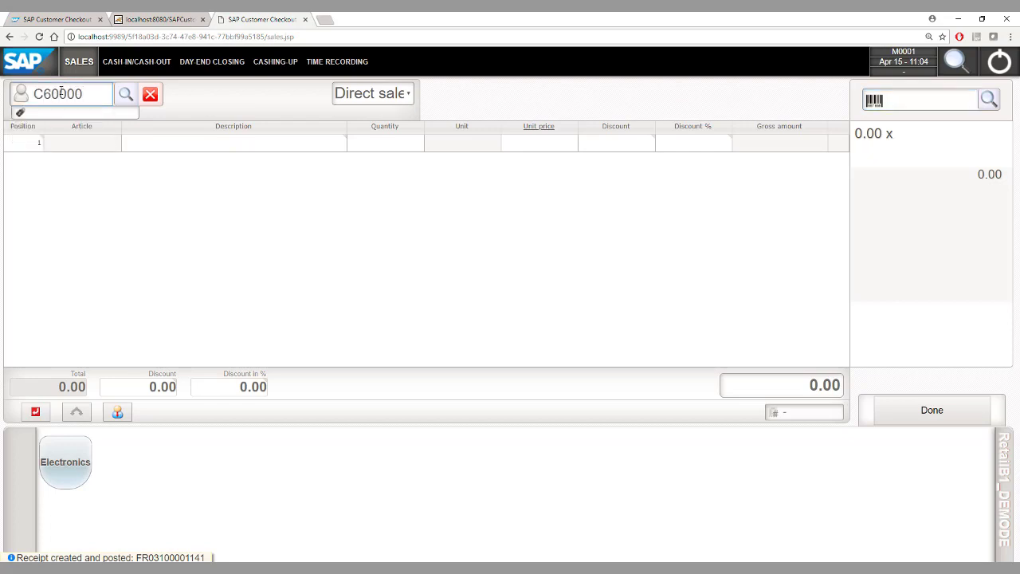
pyautogui.press('Return')
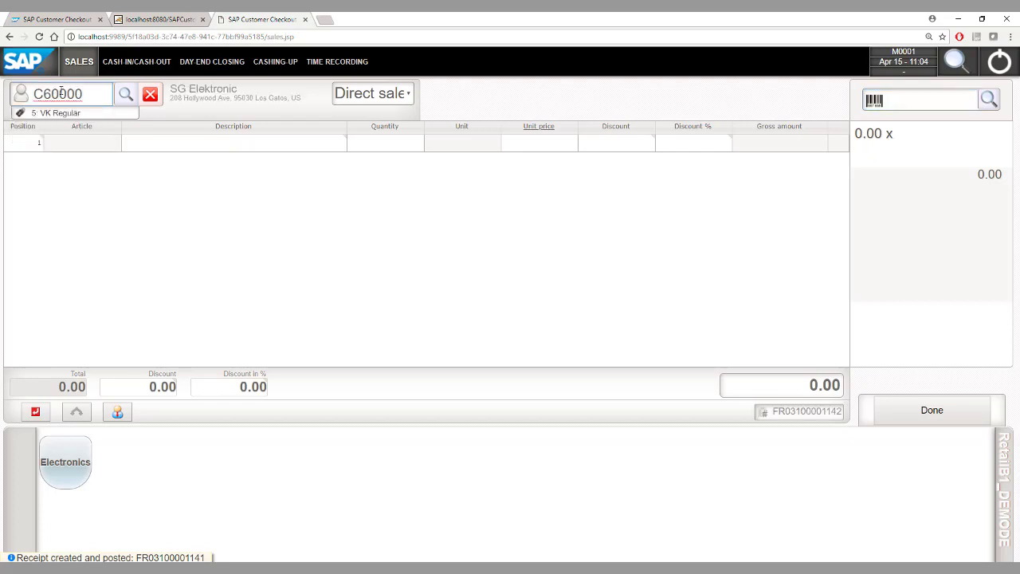
pyautogui.click(917, 102)
pyautogui.write('A00001')
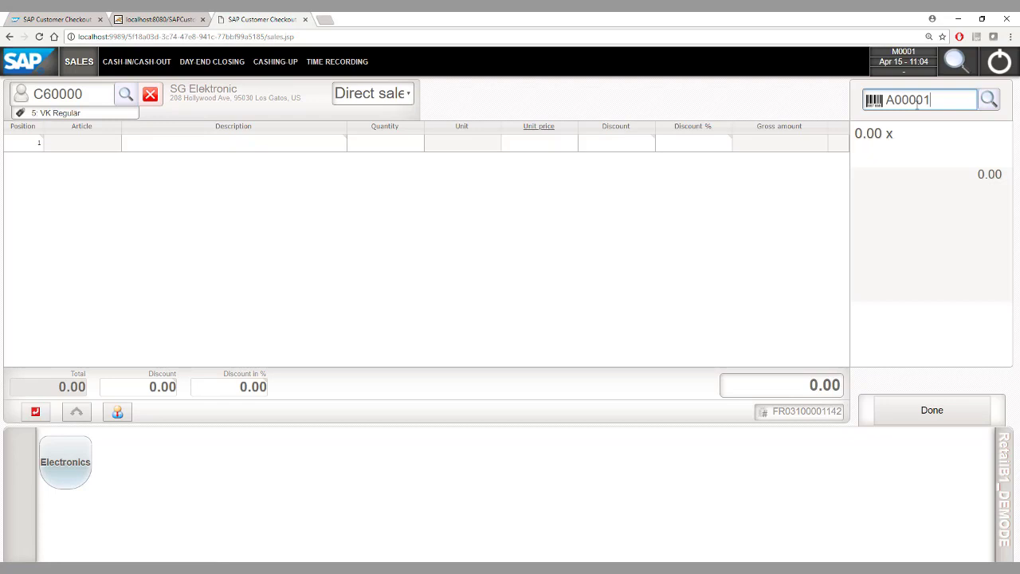
pyautogui.press('Return')
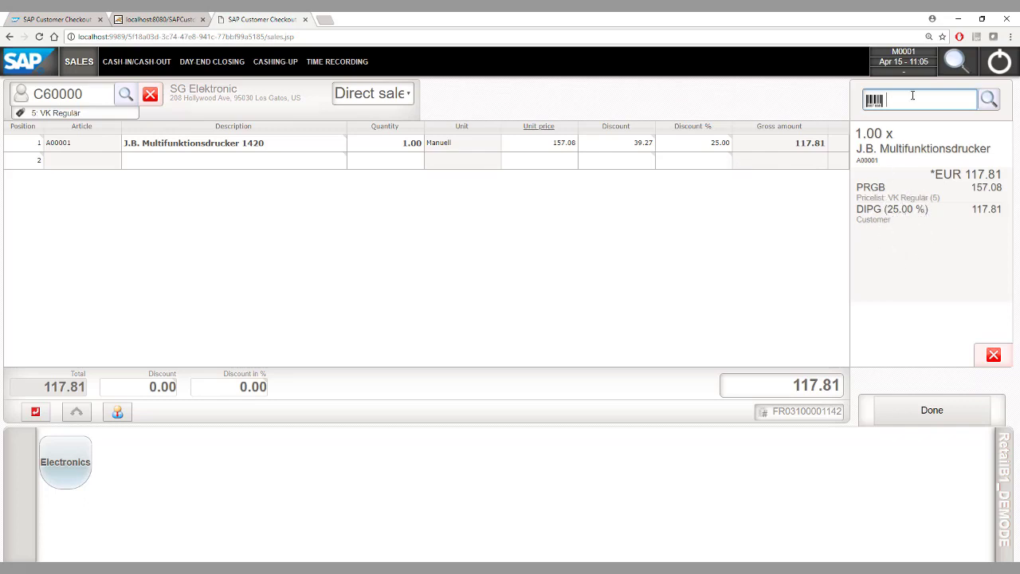
pyautogui.write('A00002')
pyautogui.press('Return')
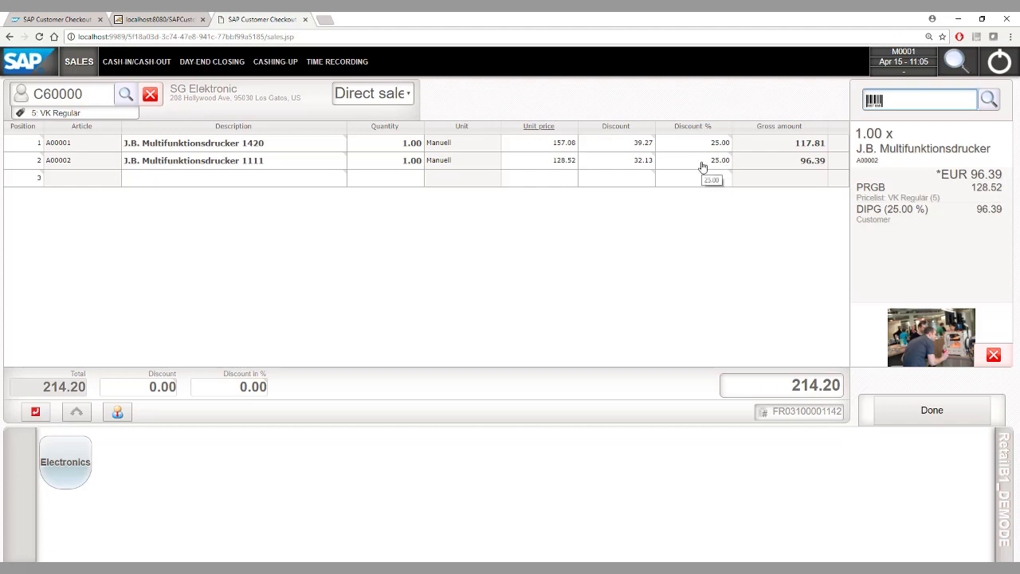
# Step: Post the 214.20 EUR receipt paid exactly in cash
pyautogui.click(923, 415)
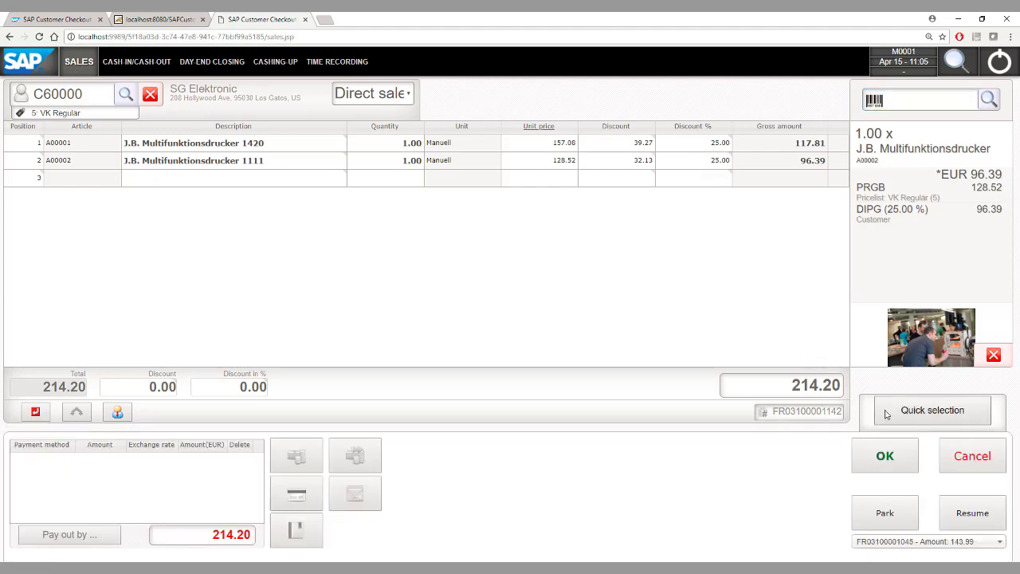
pyautogui.click(883, 458)
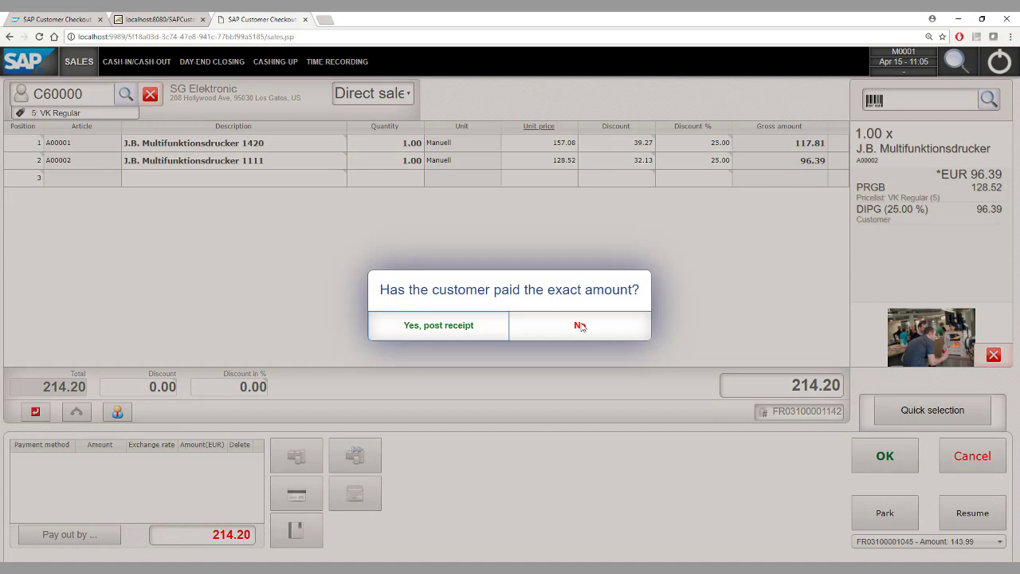
pyautogui.click(437, 327)
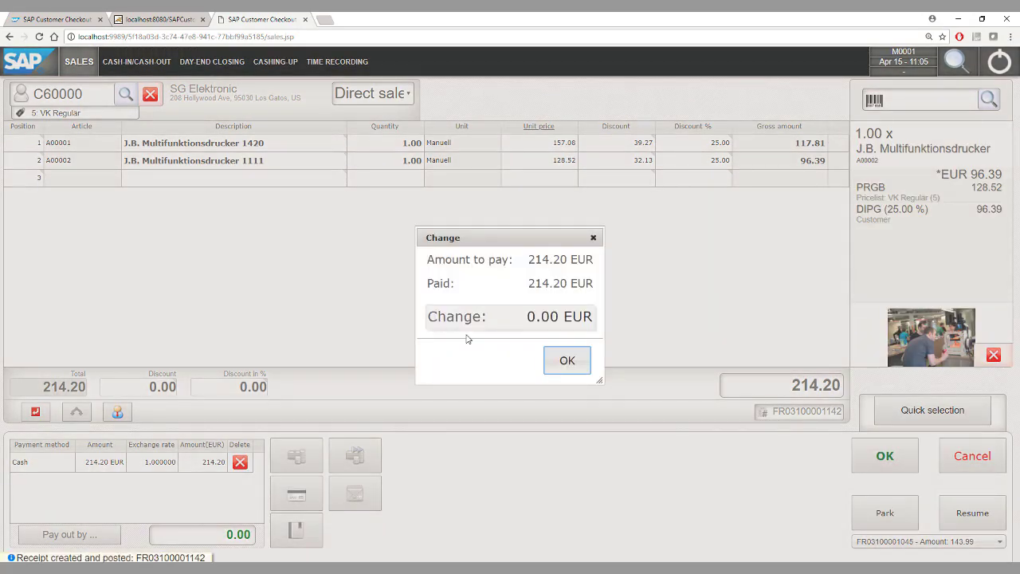
pyautogui.click(567, 371)
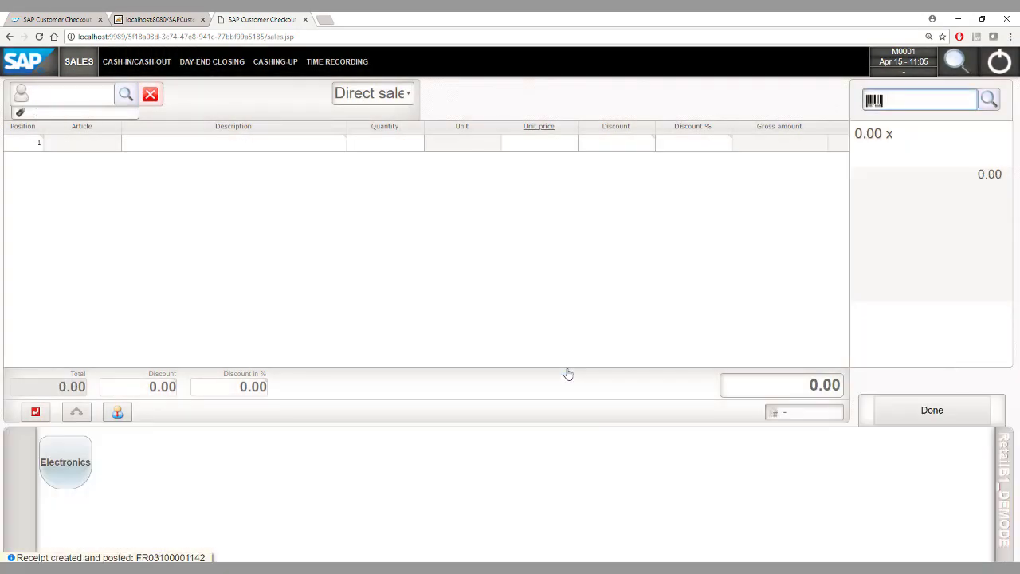
pyautogui.click(61, 94)
# Step: For customer C20000, add a Payment for invoice line for the invoice with 447.96 open
pyautogui.write('C20000')
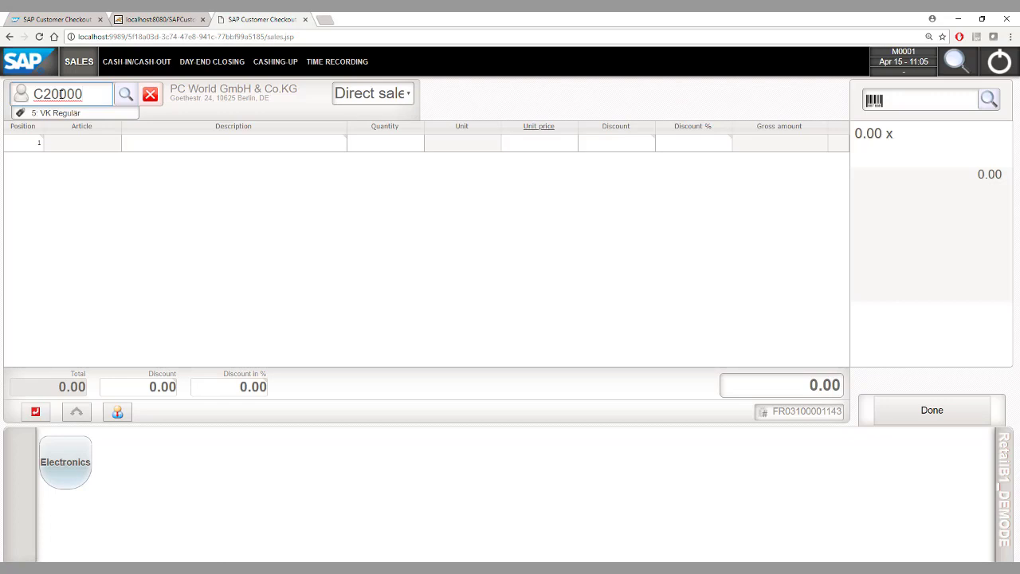
pyautogui.doubleClick(31, 151)
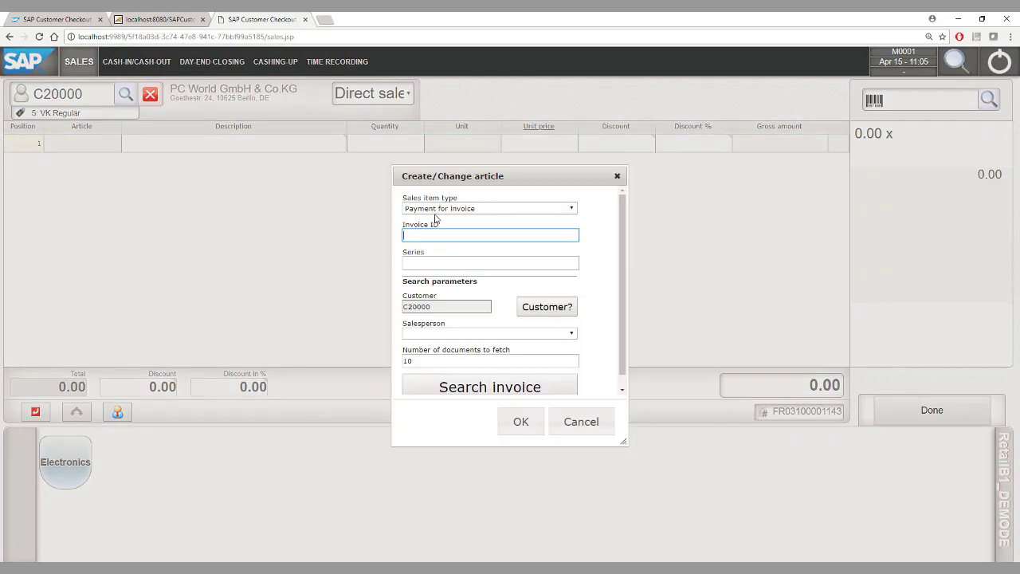
pyautogui.click(455, 210)
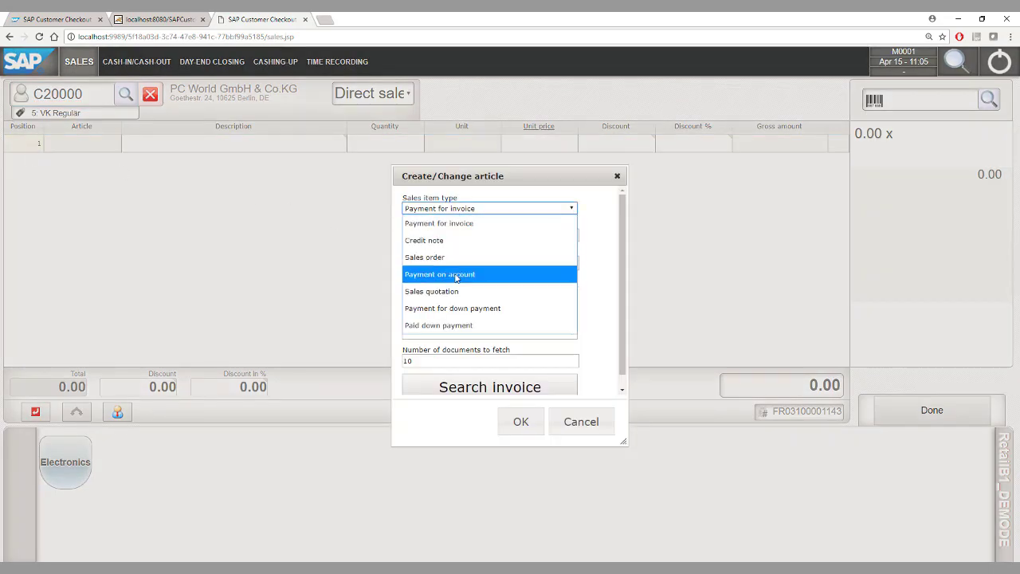
pyautogui.click(445, 232)
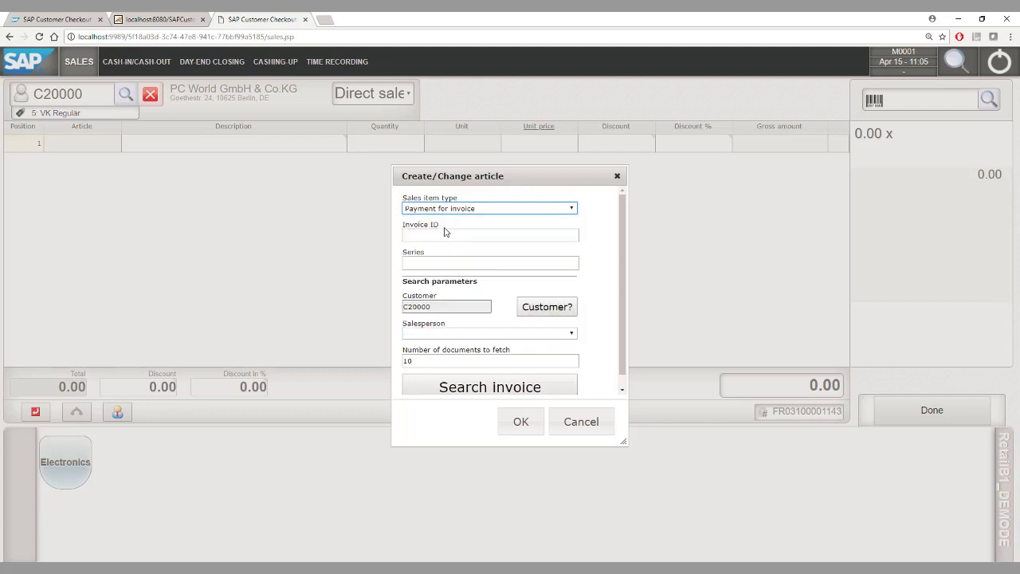
pyautogui.click(479, 388)
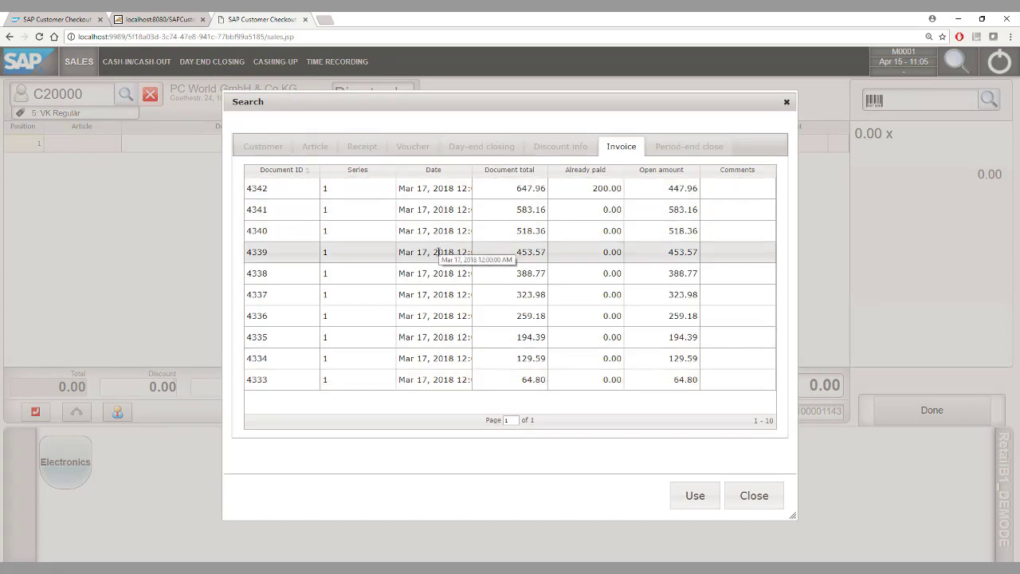
pyautogui.doubleClick(434, 190)
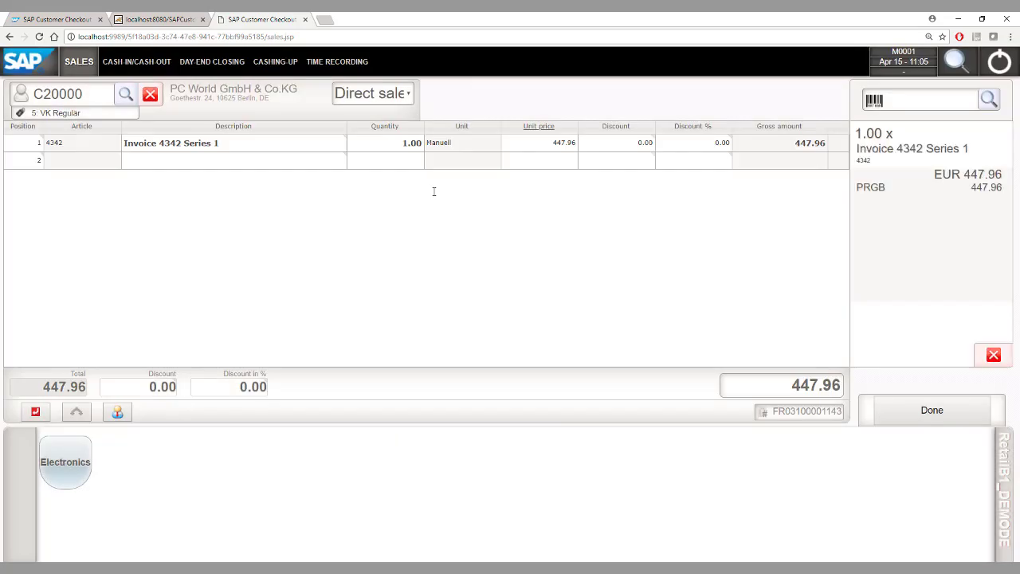
# Step: Set the invoice payment to 100.00 and post the receipt with exact payment
pyautogui.click(531, 144)
pyautogui.write('100')
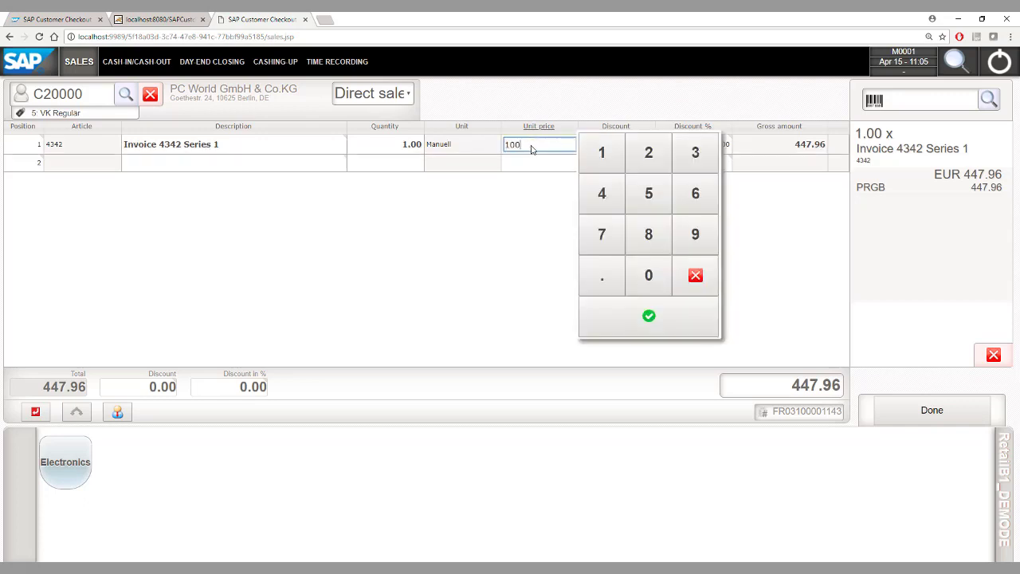
pyautogui.press('Return')
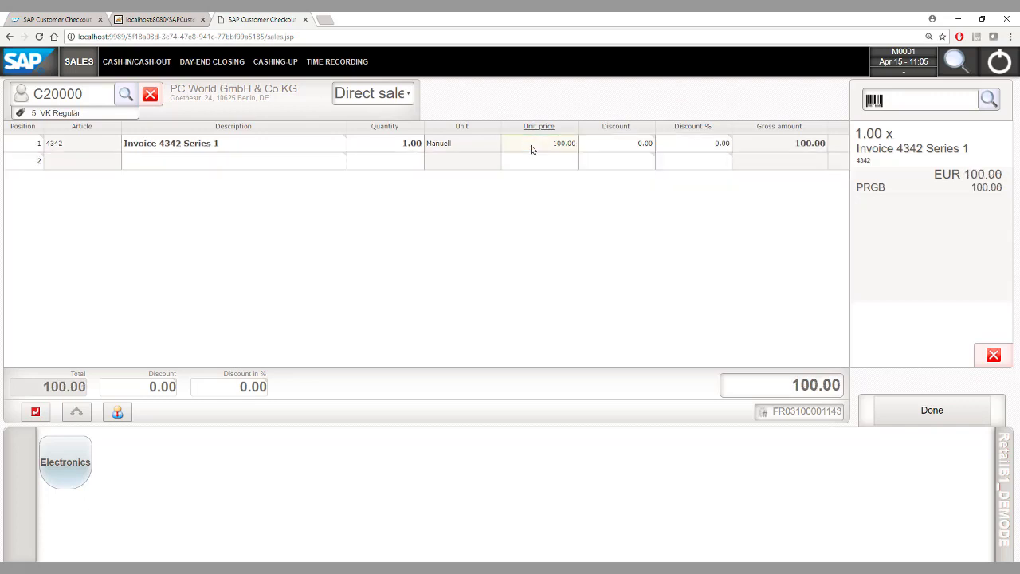
pyautogui.click(905, 412)
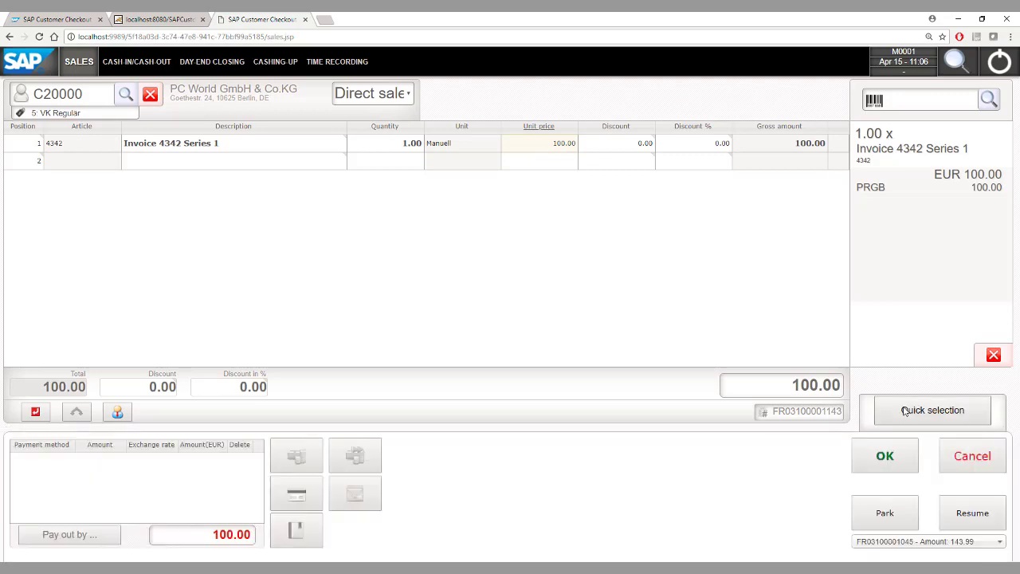
pyautogui.click(891, 471)
pyautogui.click(463, 324)
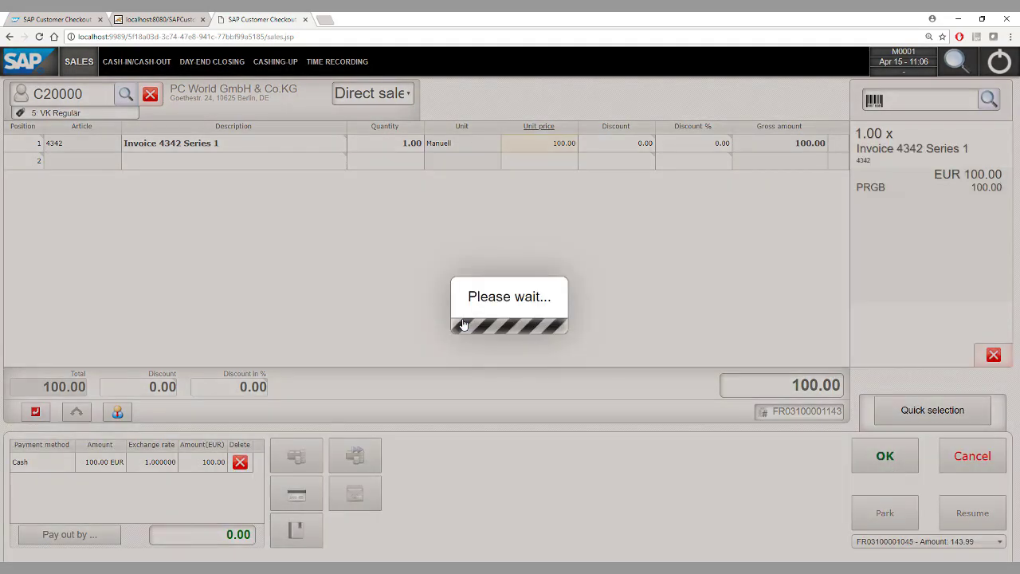
pyautogui.click(567, 361)
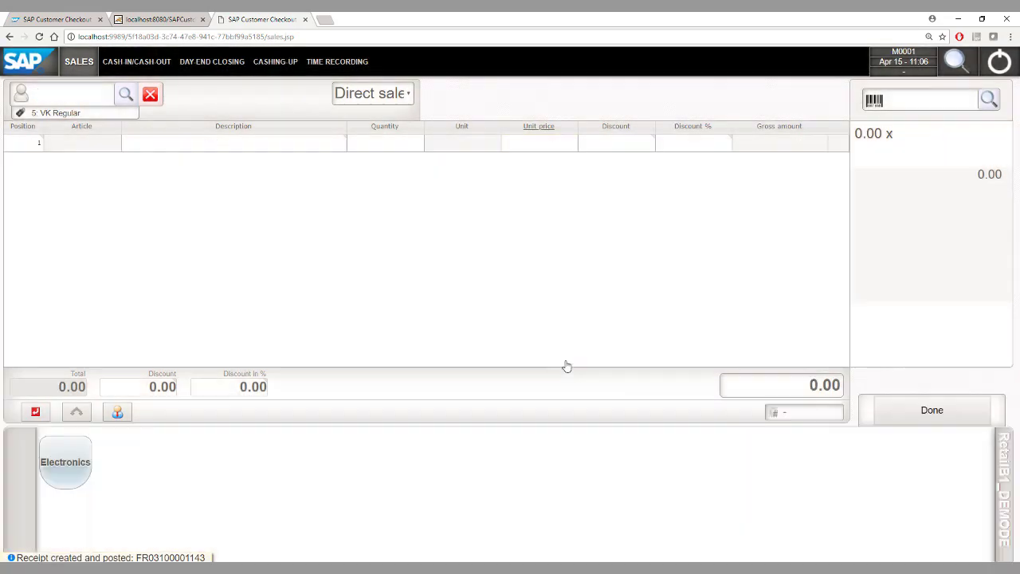
# Step: Enter customer C20000 and load their top open sales order into the receipt
pyautogui.click(45, 92)
pyautogui.write('C20000')
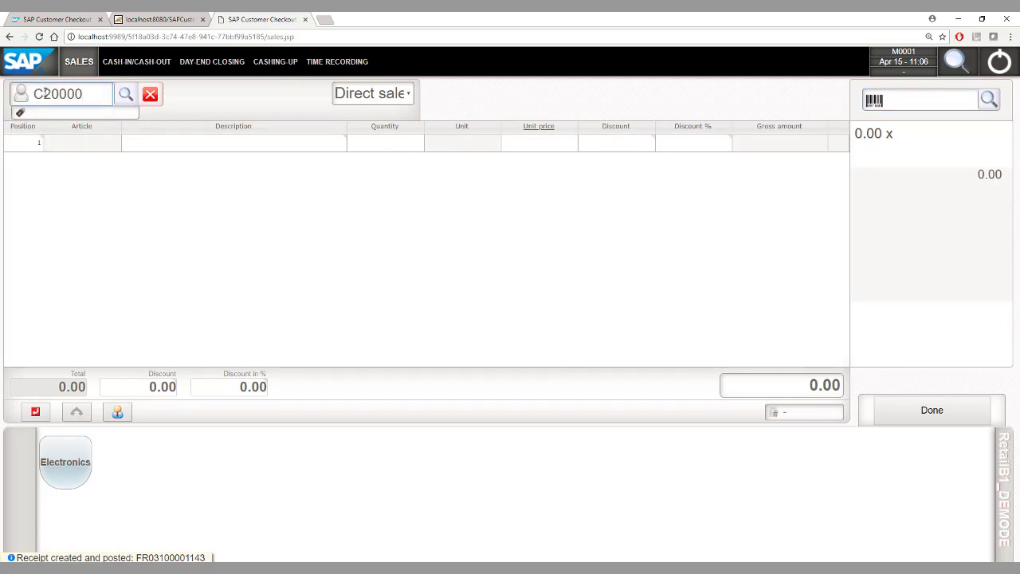
pyautogui.press('Return')
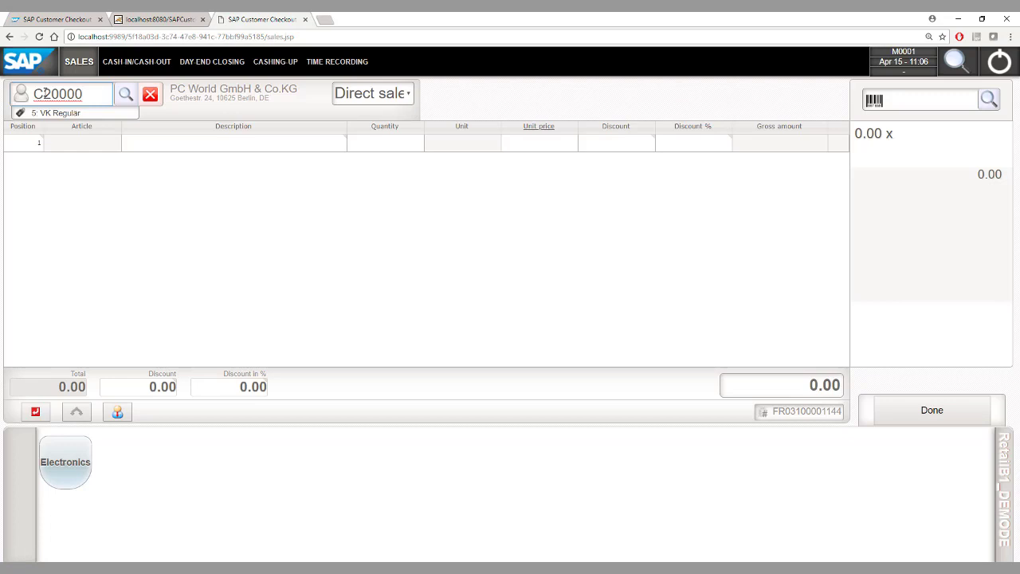
pyautogui.click(31, 145)
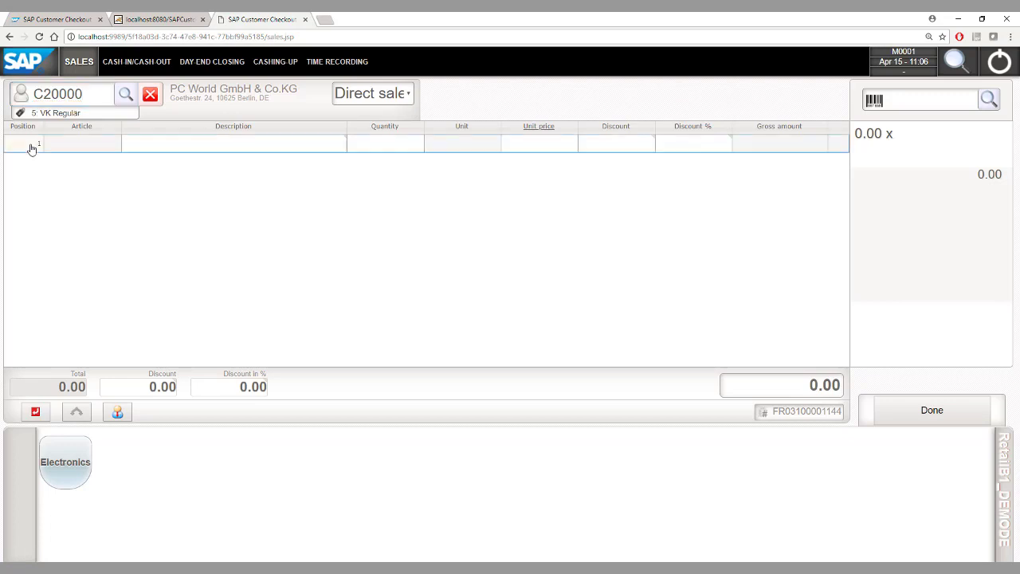
pyautogui.click(489, 210)
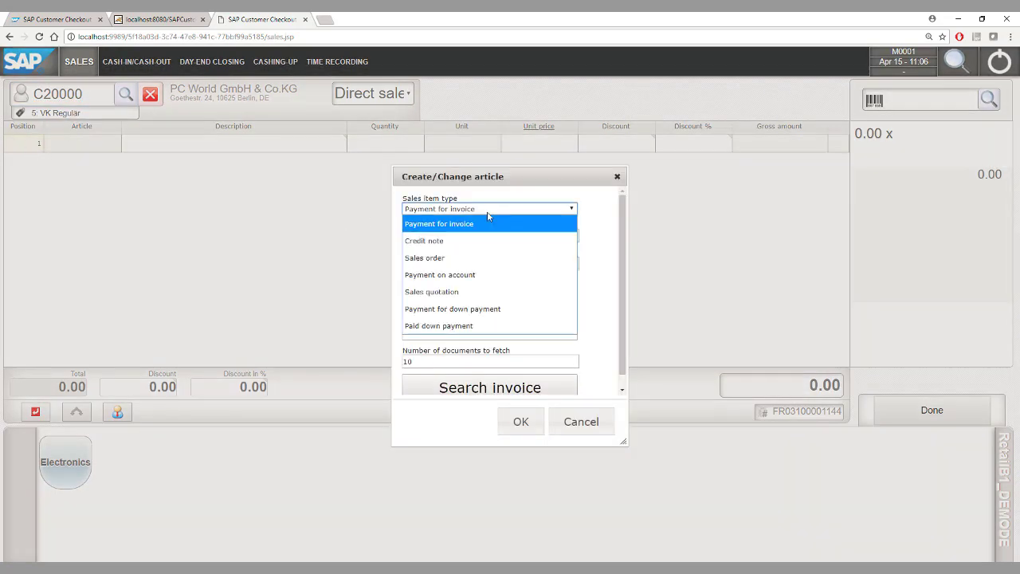
pyautogui.click(466, 259)
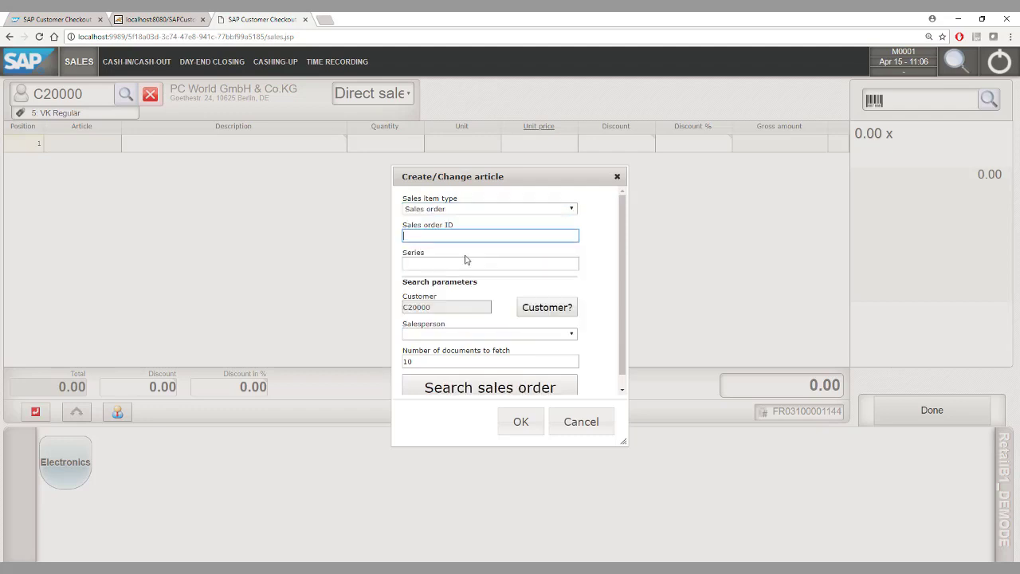
pyautogui.click(494, 388)
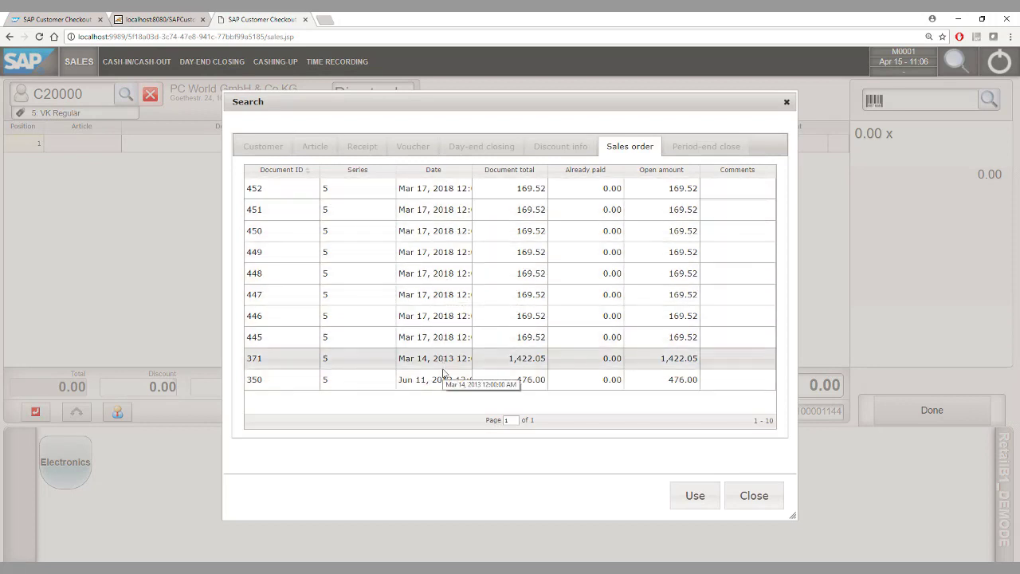
pyautogui.doubleClick(426, 189)
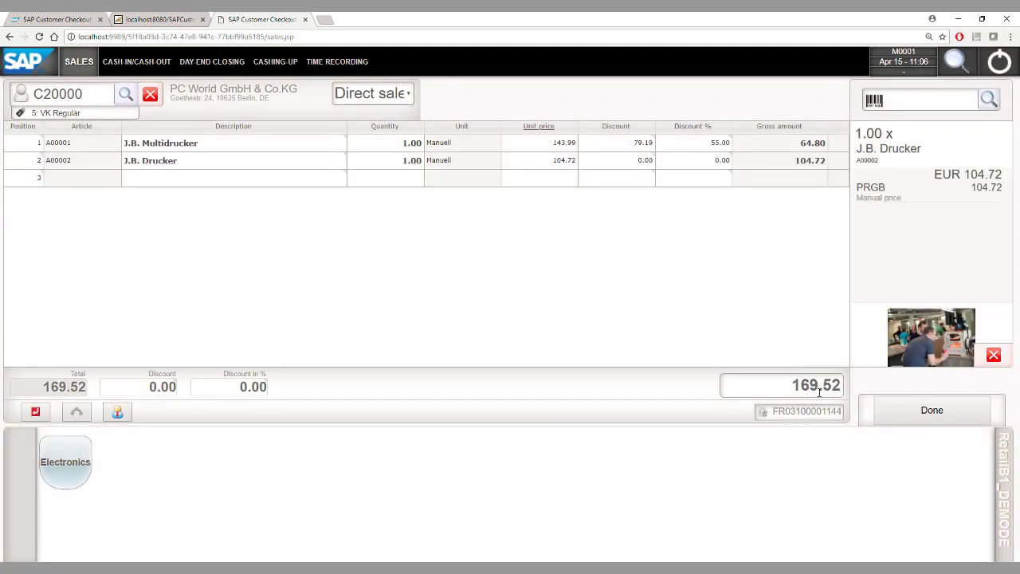
# Step: Pay the 169.52 receipt with 200.00 cash and post it, giving change
pyautogui.click(899, 412)
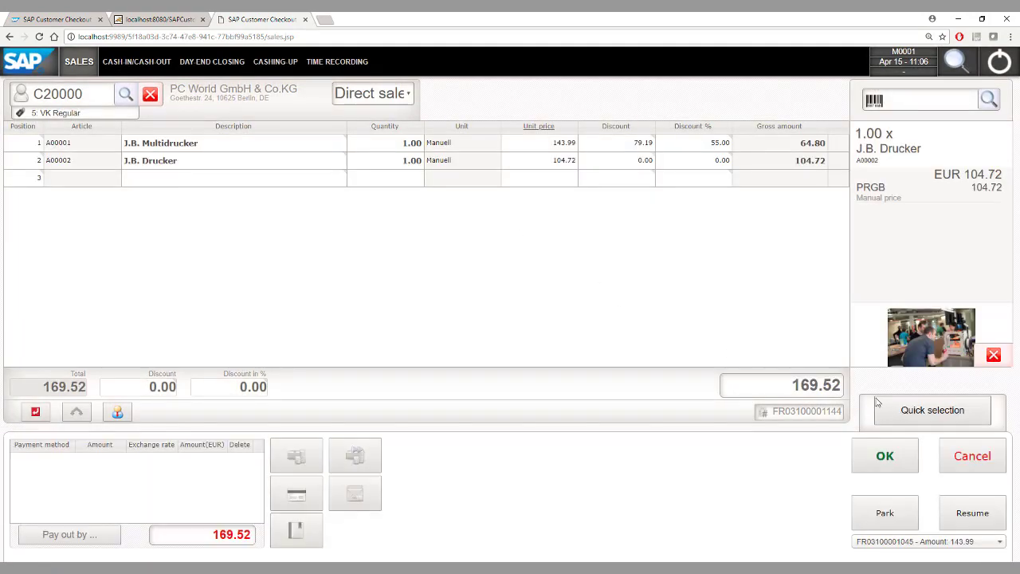
pyautogui.click(296, 456)
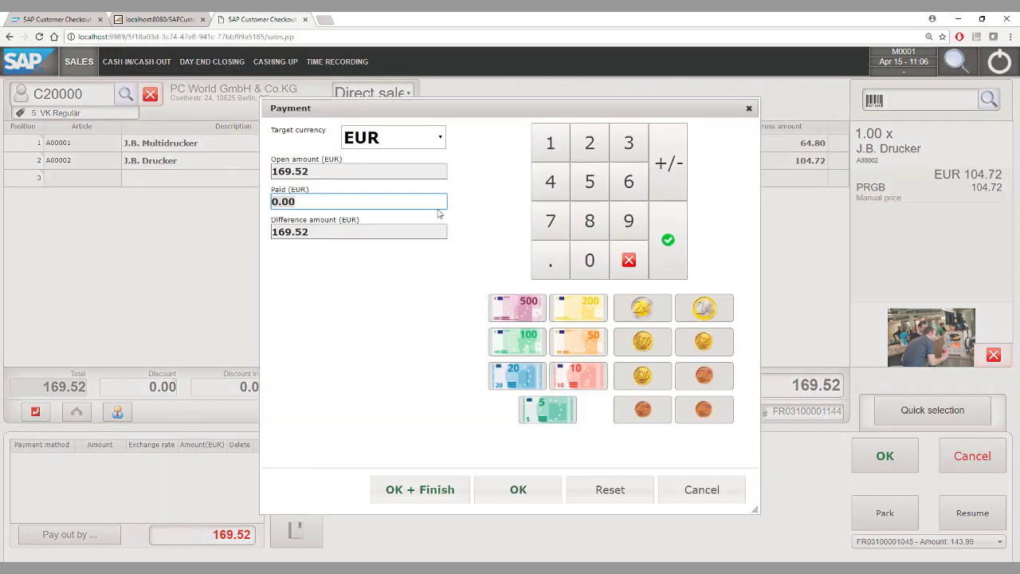
pyautogui.click(589, 143)
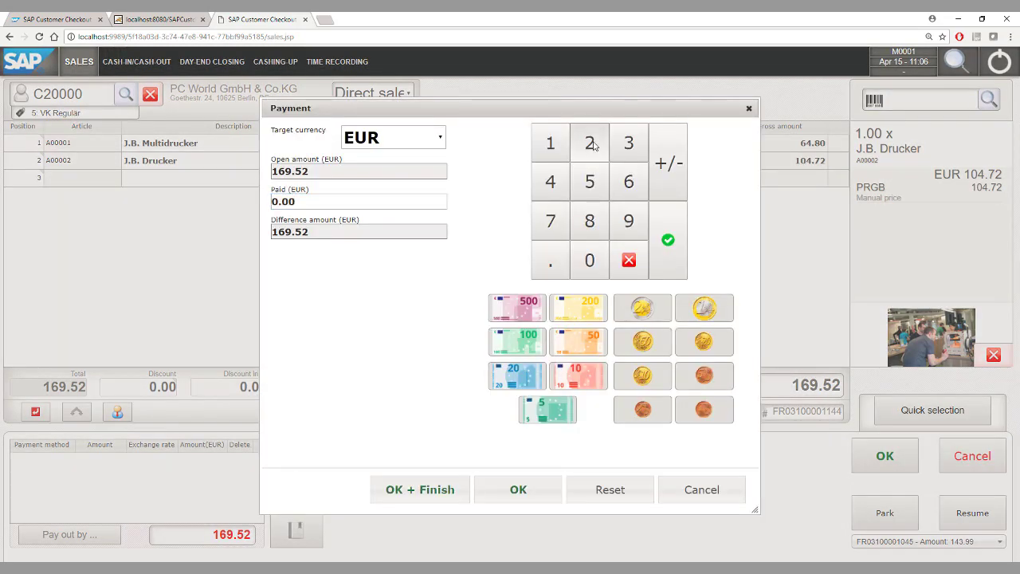
pyautogui.click(590, 260)
pyautogui.click(590, 260)
pyautogui.click(518, 488)
pyautogui.click(867, 451)
pyautogui.click(573, 367)
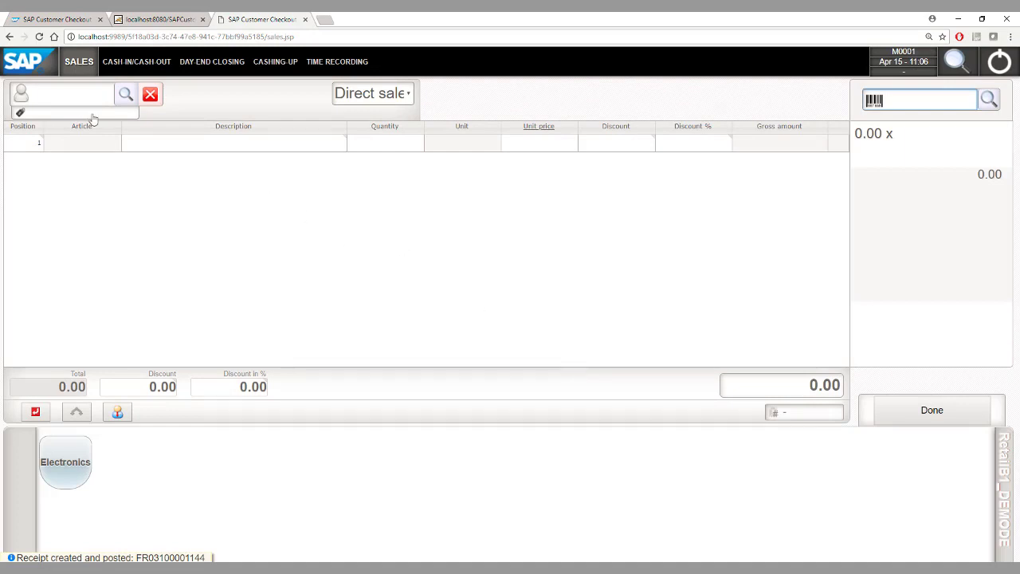
# Step: Enter customer C20000 and add article A00002 to the new receipt
pyautogui.click(69, 104)
pyautogui.write('C20000')
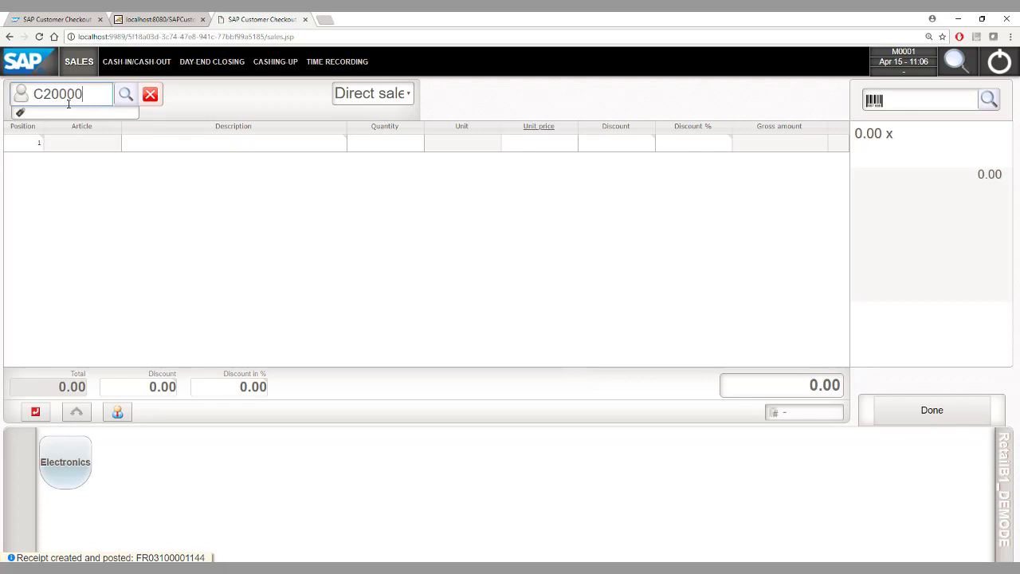
pyautogui.press('Return')
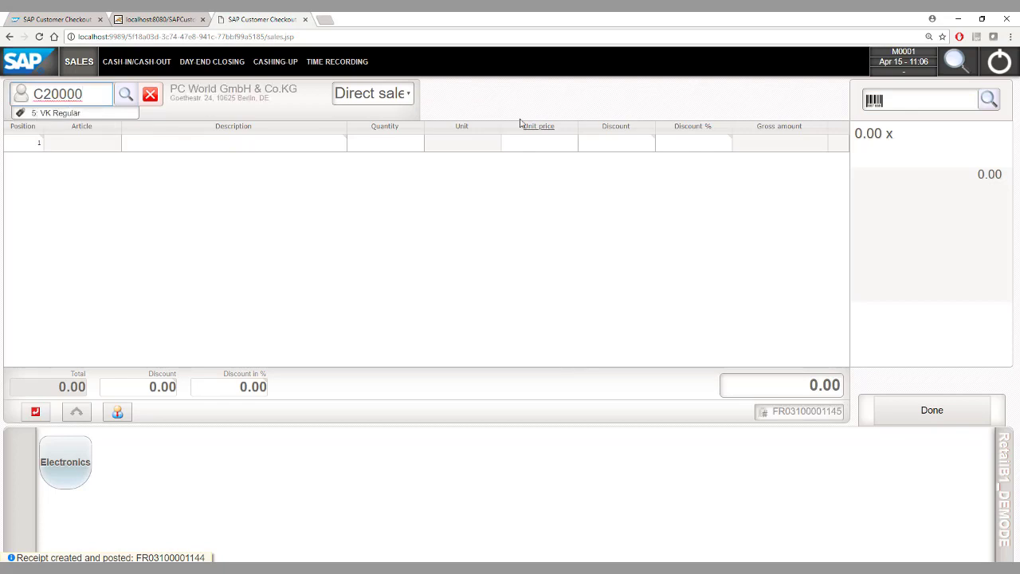
pyautogui.click(905, 102)
pyautogui.write('A00002')
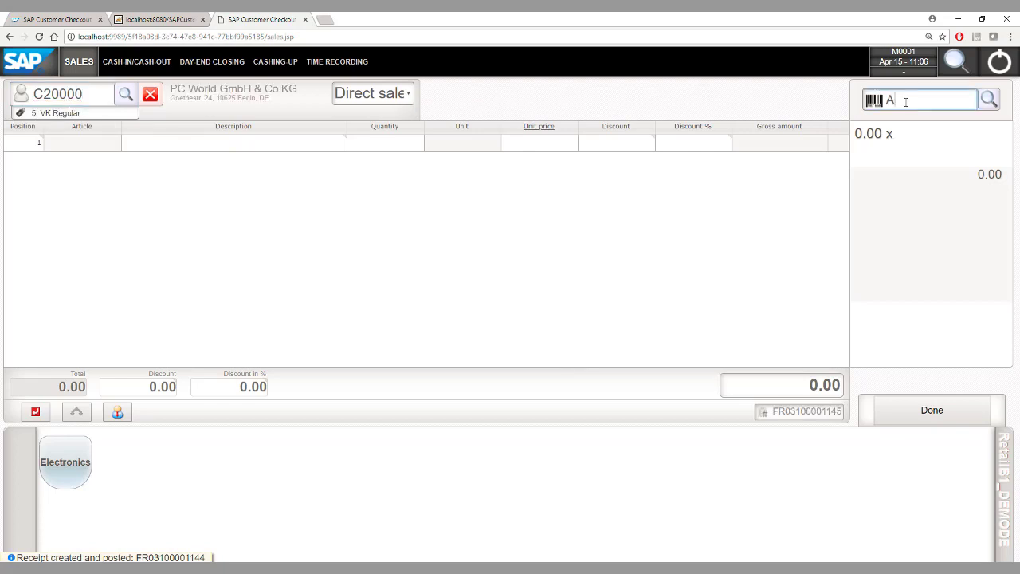
pyautogui.press('Return')
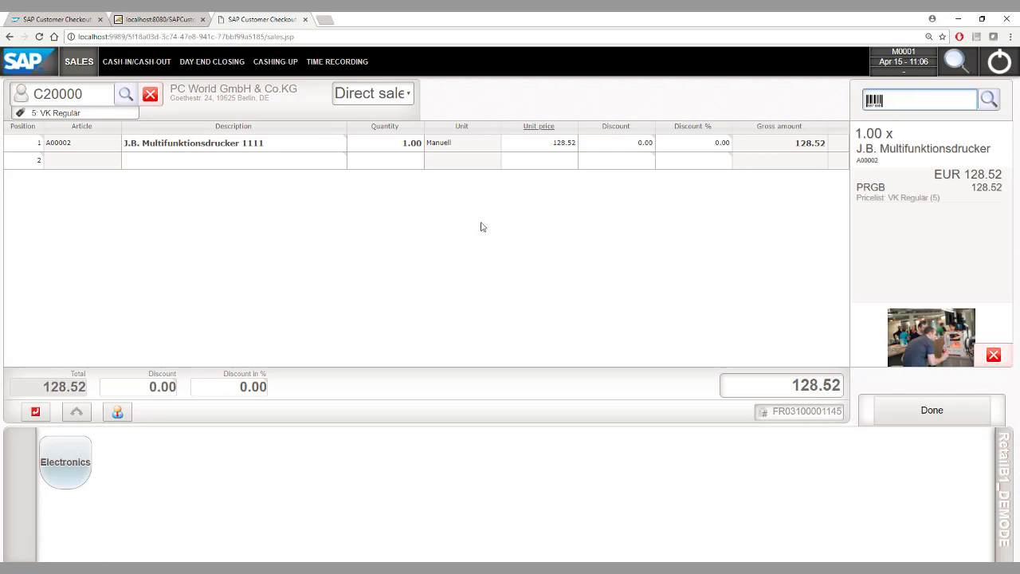
# Step: Set the printer quantity to 100 and change the receipt type to Reserve Invoice
pyautogui.click(381, 145)
pyautogui.write('100')
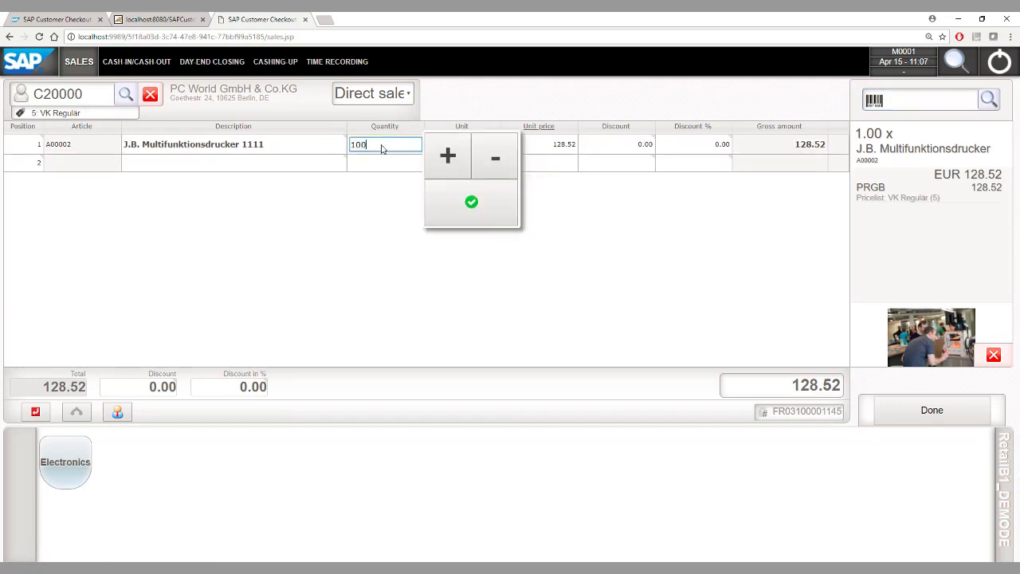
pyautogui.click(915, 412)
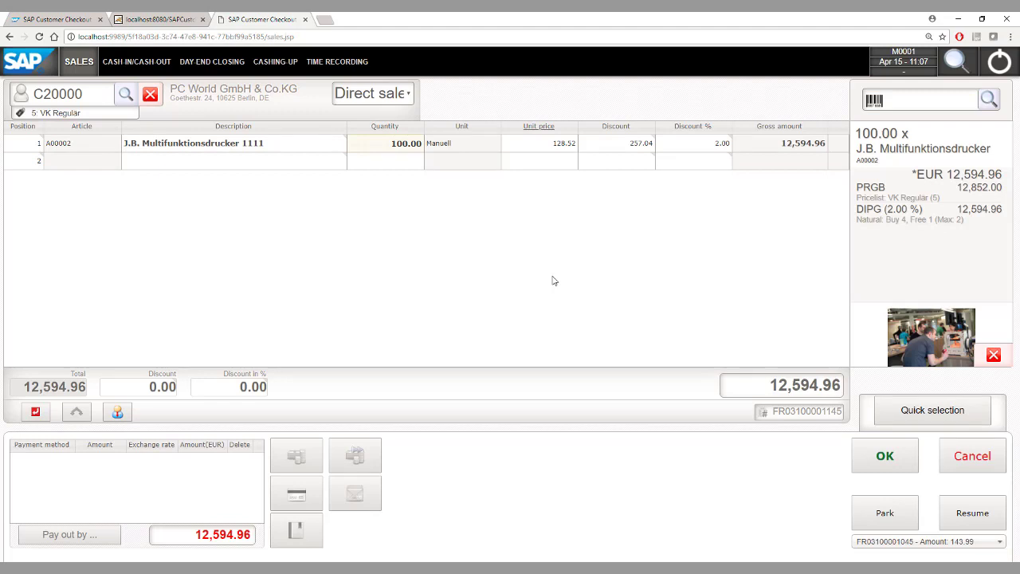
pyautogui.click(370, 94)
pyautogui.click(397, 138)
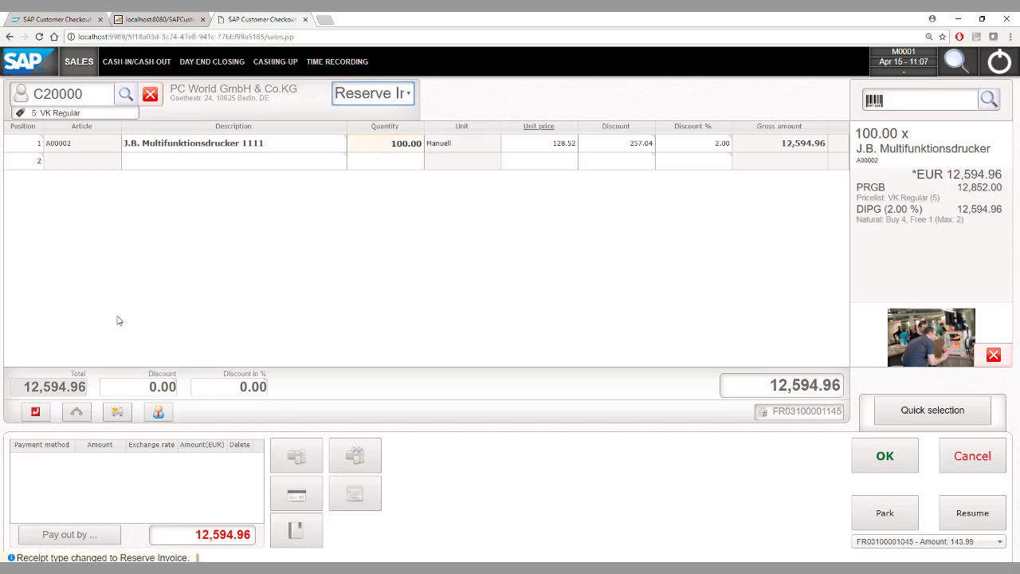
# Step: Mark 1 of the 100 printers as delivered in the delivery selection
pyautogui.click(117, 413)
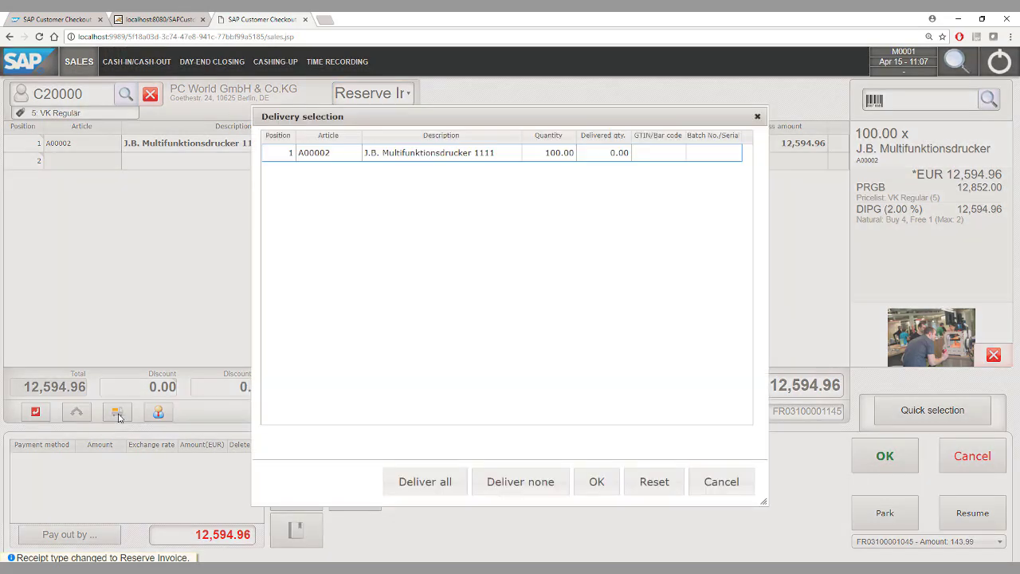
pyautogui.click(607, 156)
pyautogui.write('1')
pyautogui.click(583, 301)
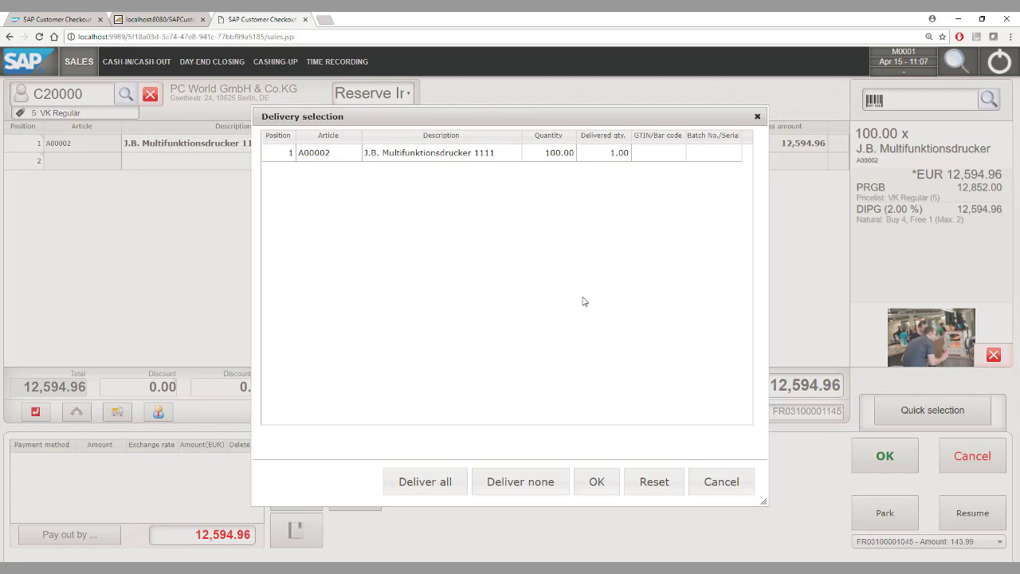
pyautogui.click(597, 481)
# Step: Post the 12,594.96 reserve-invoice receipt with exact payment
pyautogui.click(882, 454)
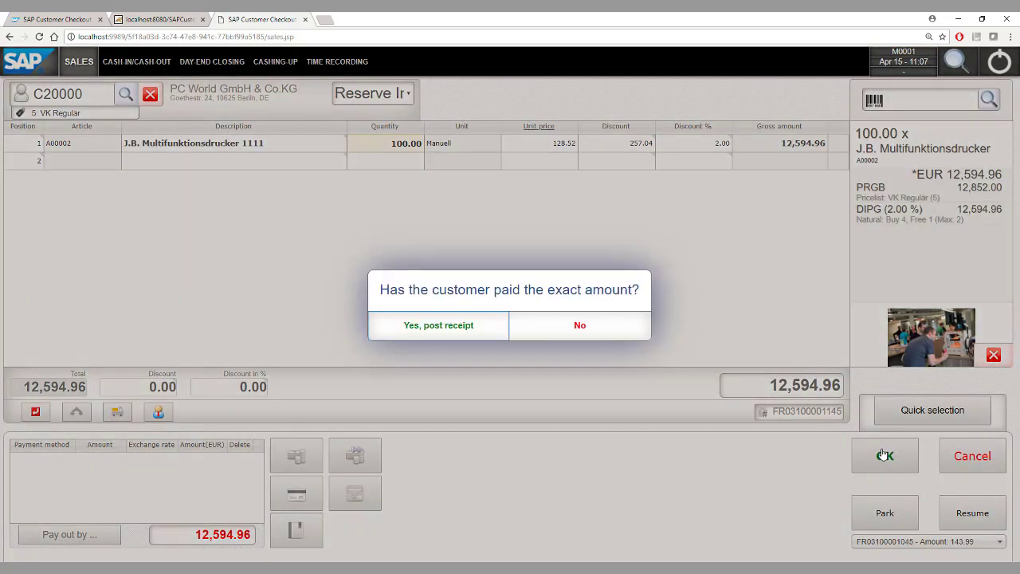
pyautogui.click(428, 327)
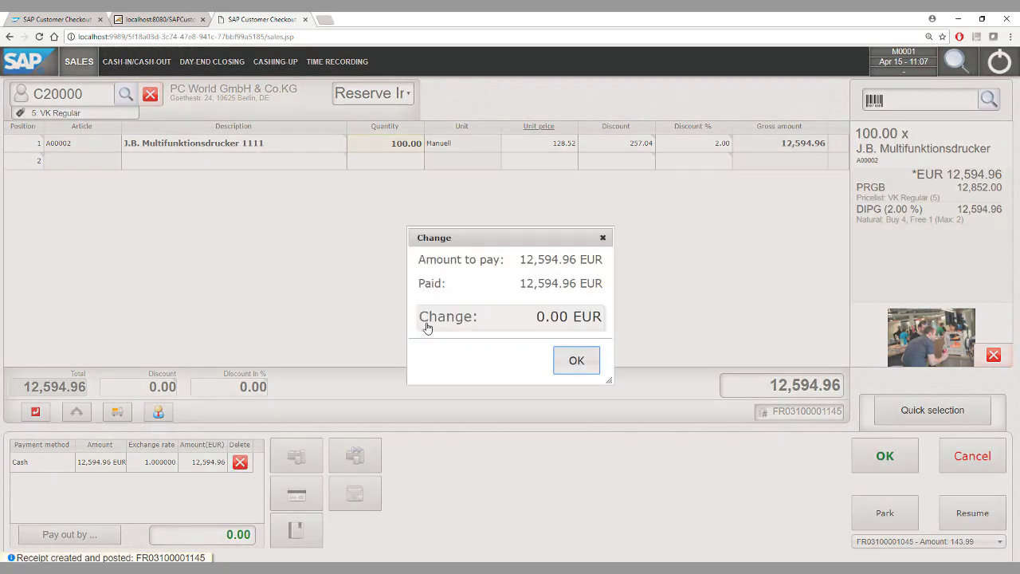
pyautogui.click(577, 361)
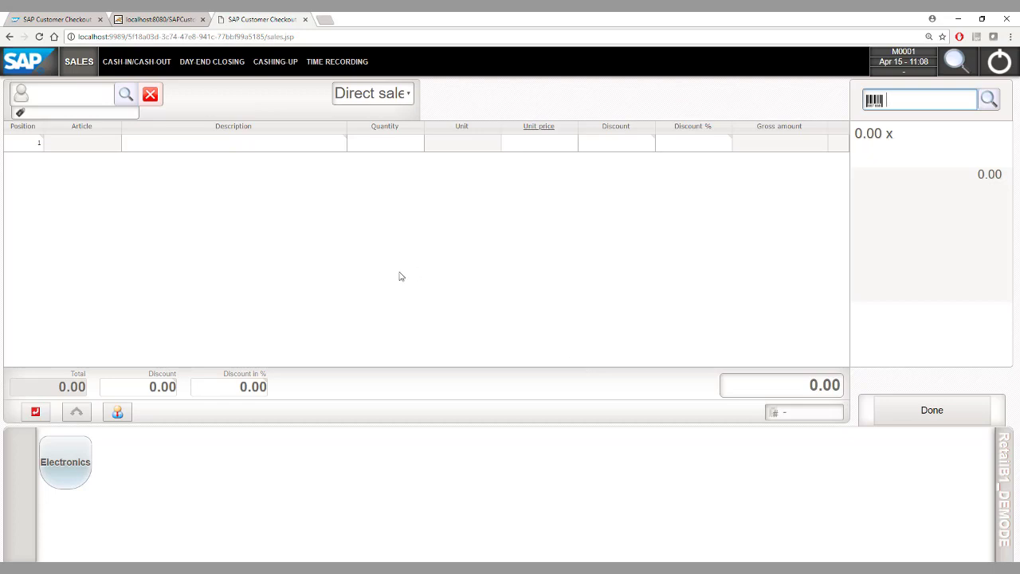
# Step: Begin day-end closing and continue past the cash-in/cash-out tables to the CHF count
pyautogui.click(207, 64)
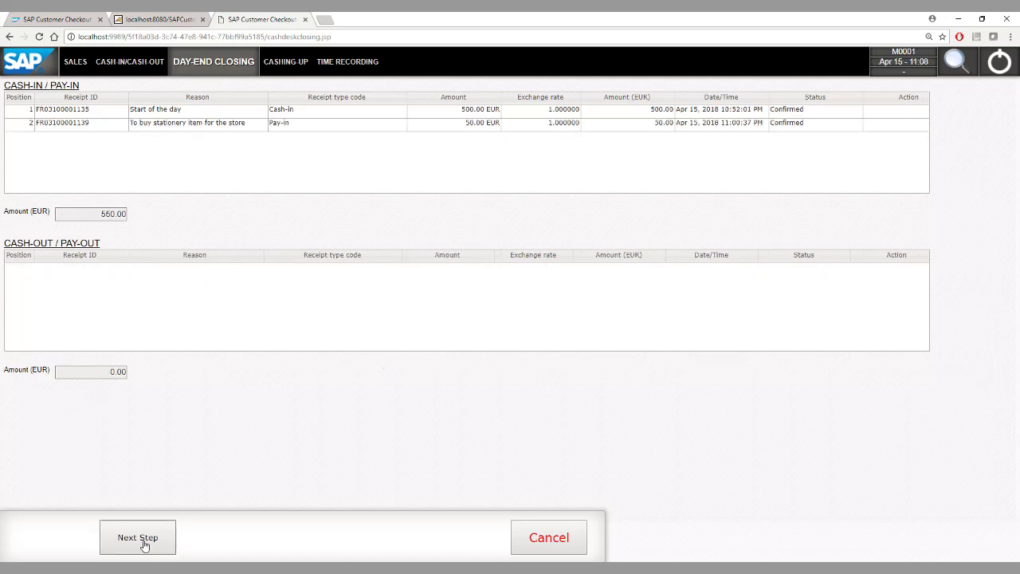
pyautogui.click(142, 541)
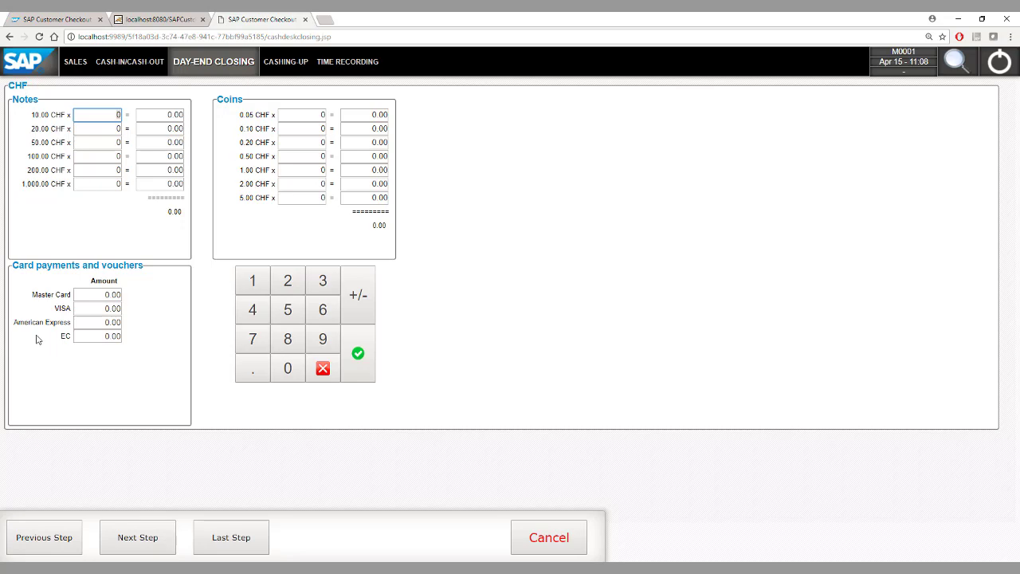
# Step: Move to the EUR count and enter 13,760 for the 1.00 EUR coins
pyautogui.click(136, 539)
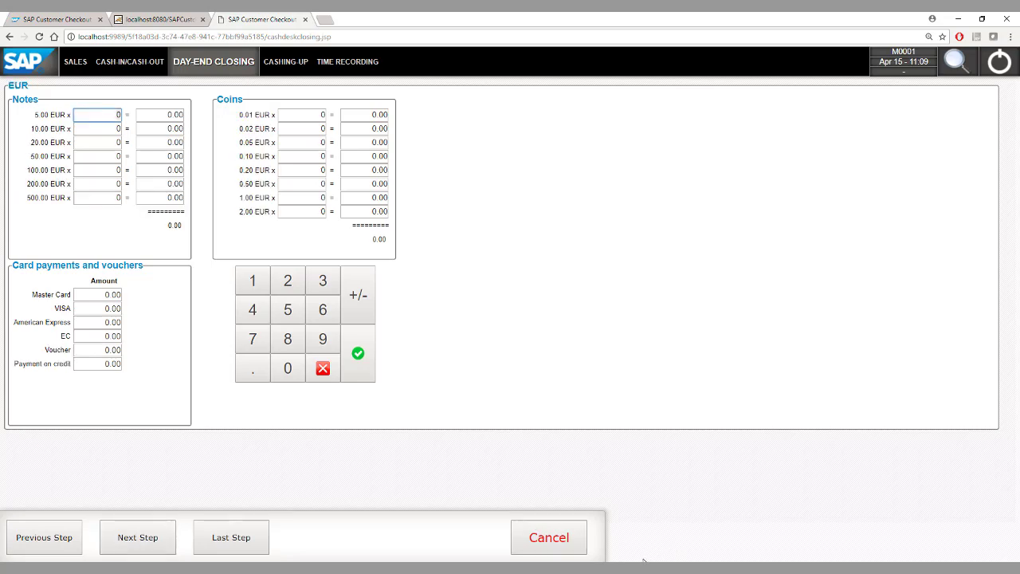
pyautogui.click(696, 568)
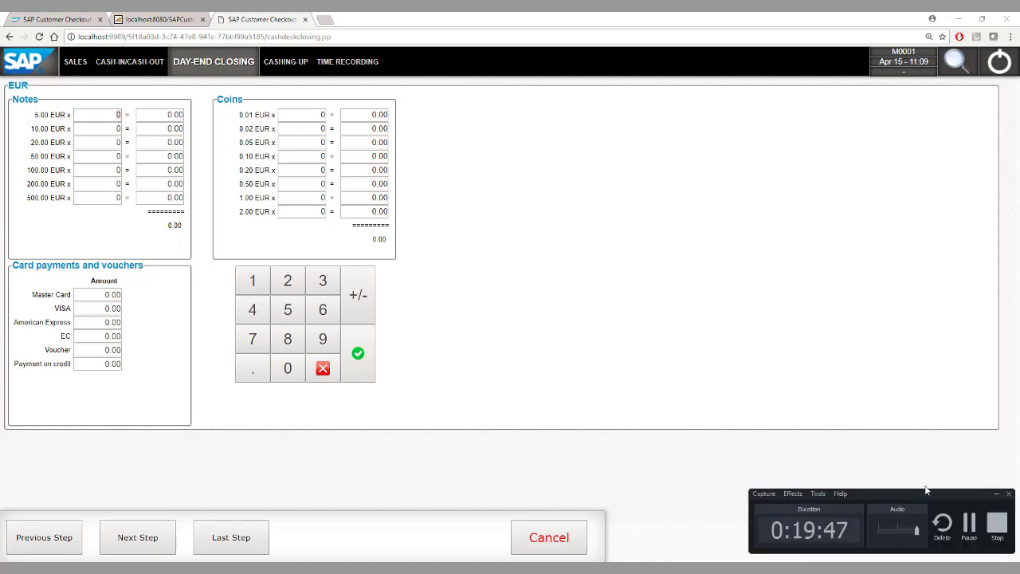
pyautogui.click(967, 524)
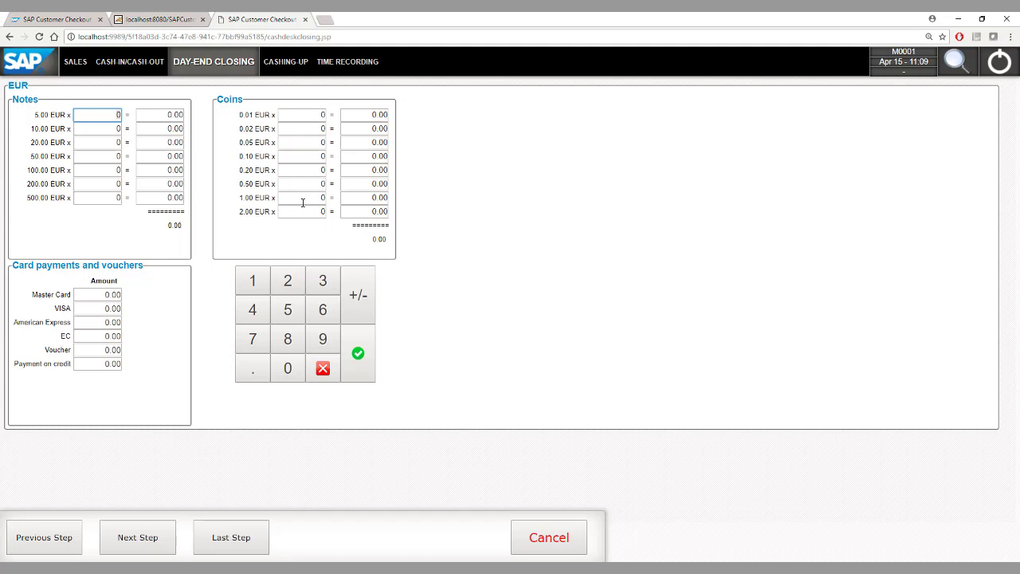
pyautogui.click(294, 198)
pyautogui.write('13760')
pyautogui.click(309, 210)
# Step: Enter 71.40 for American Express and 260 for Voucher, then proceed to the difference summary
pyautogui.click(101, 322)
pyautogui.write('21,40')
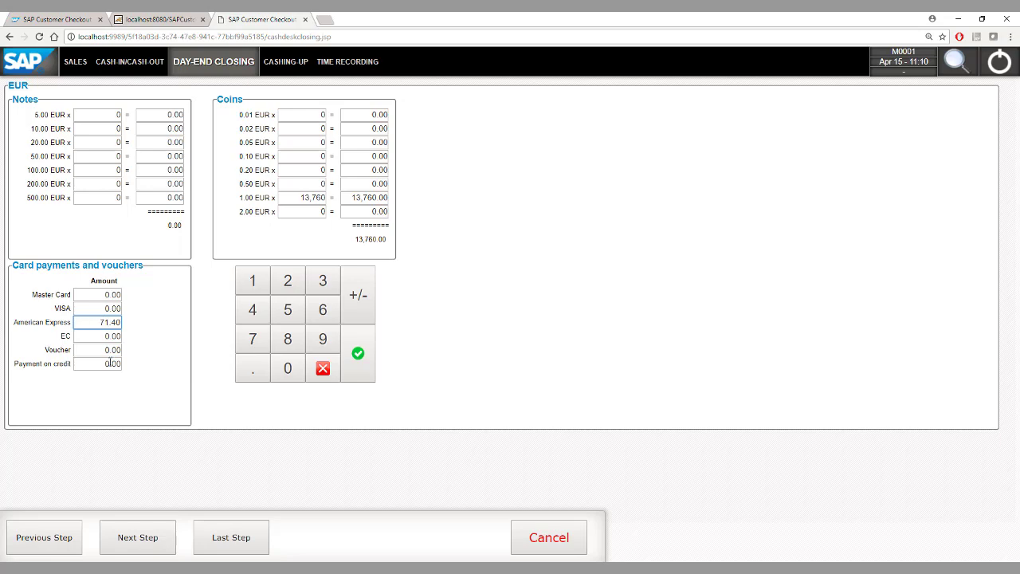
pyautogui.click(101, 350)
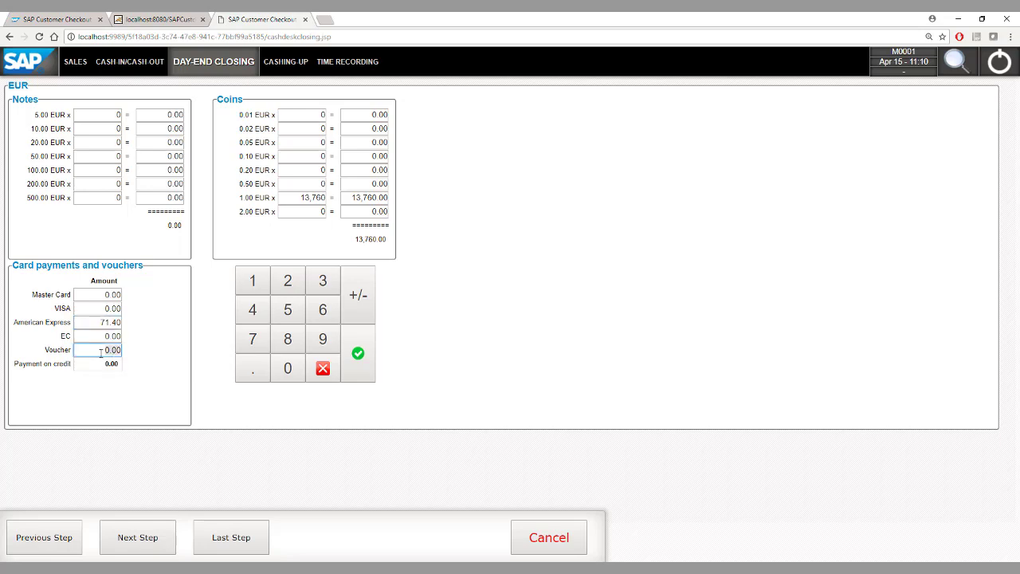
pyautogui.write('260')
pyautogui.click(129, 552)
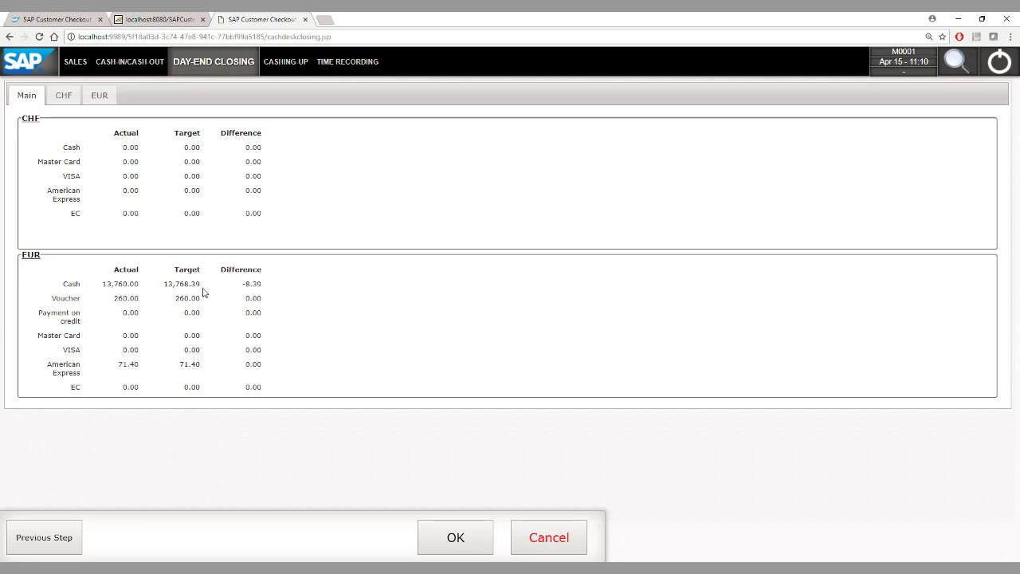
# Step: Leave 100 EUR in the drawer described 'left over from last day', cashing out 13,660.00 EUR
pyautogui.click(455, 534)
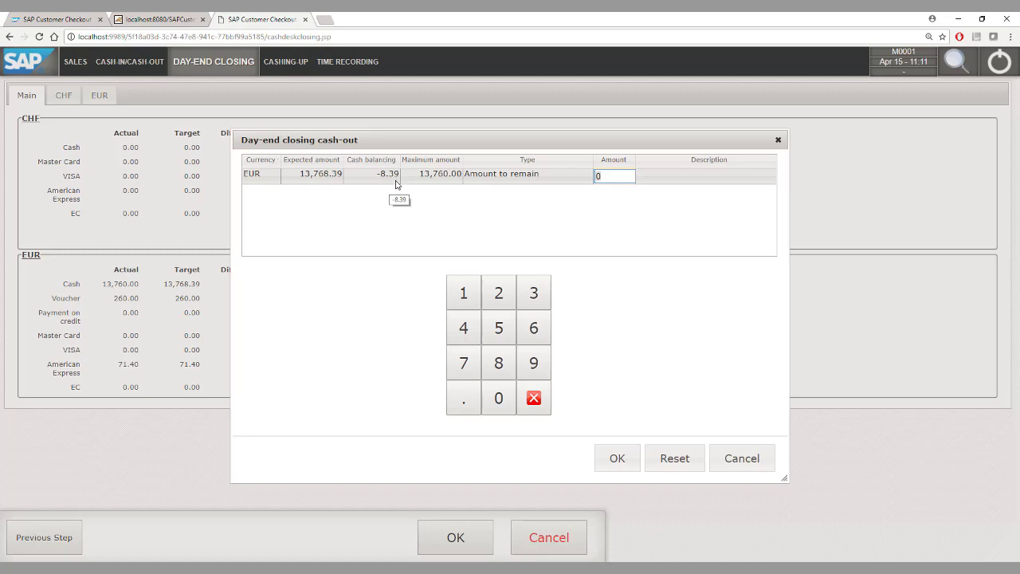
pyautogui.click(620, 177)
pyautogui.press('BackSpace')
pyautogui.write('100')
pyautogui.click(691, 179)
pyautogui.write('left over')
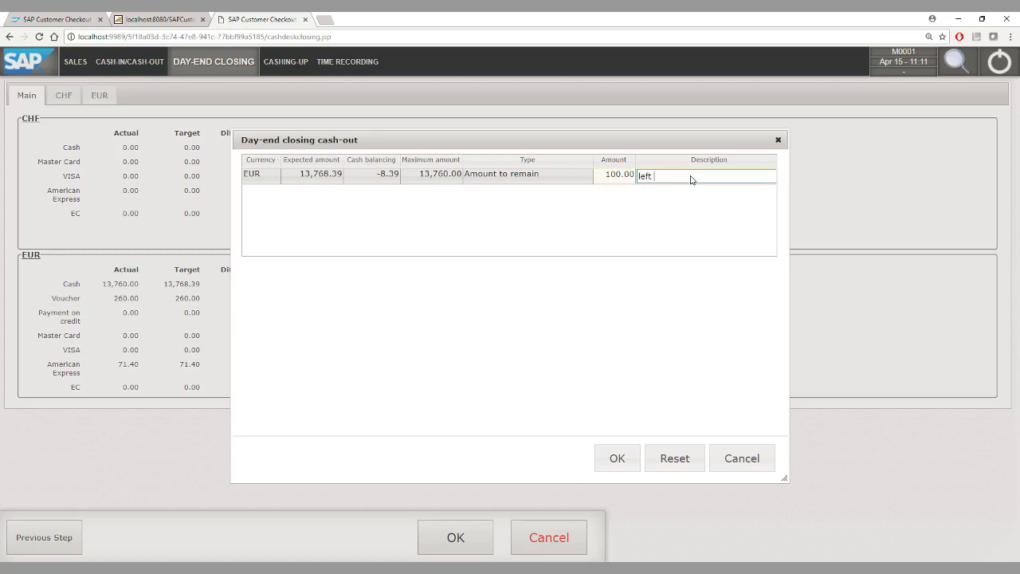
pyautogui.write(' from last day')
pyautogui.click(608, 466)
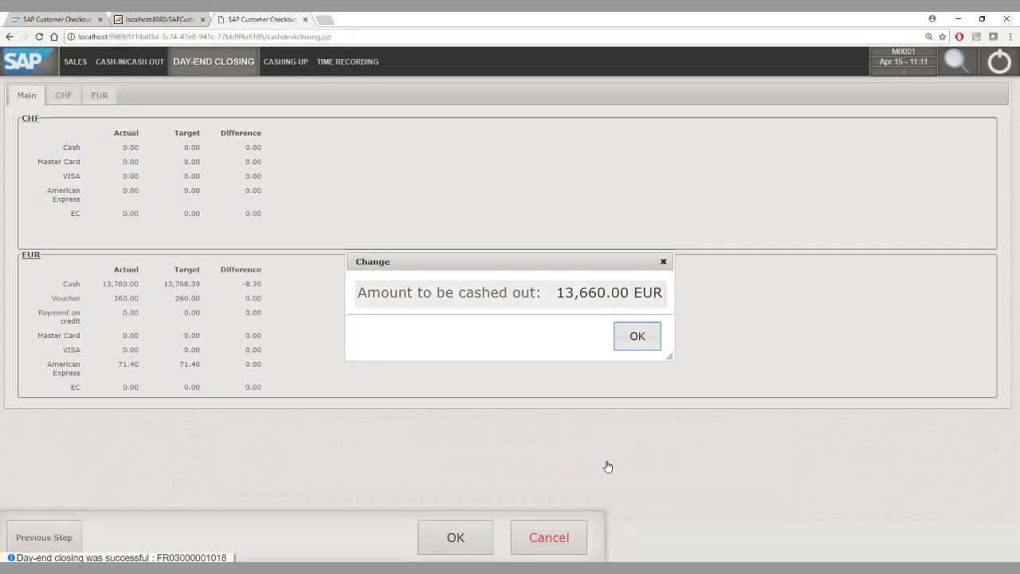
pyautogui.click(635, 335)
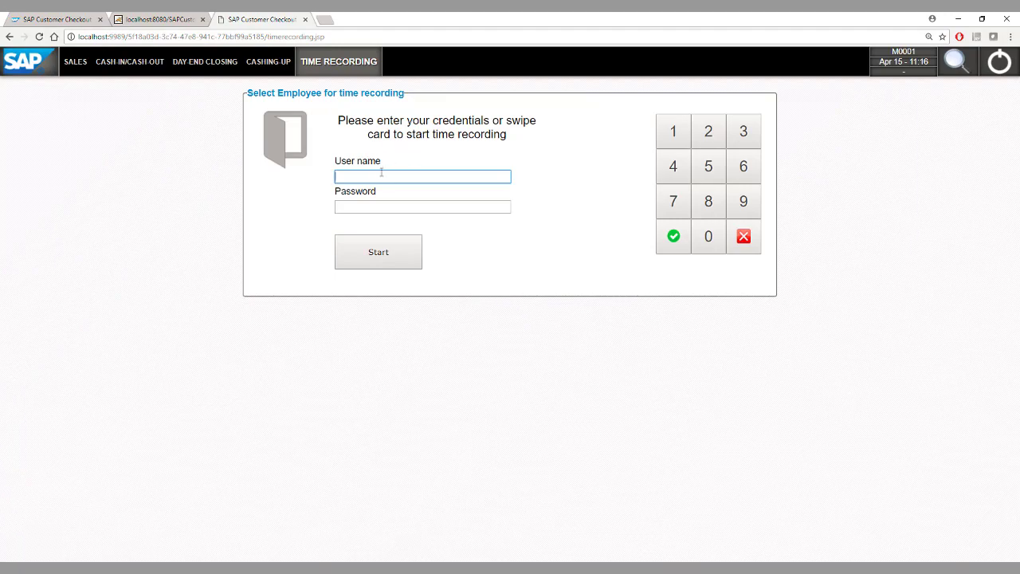
# Step: Sign in to Time Recording with the manager's user name and password and confirm punching out
pyautogui.write('M0001')
pyautogui.press('Tab')
pyautogui.write('•••••••')
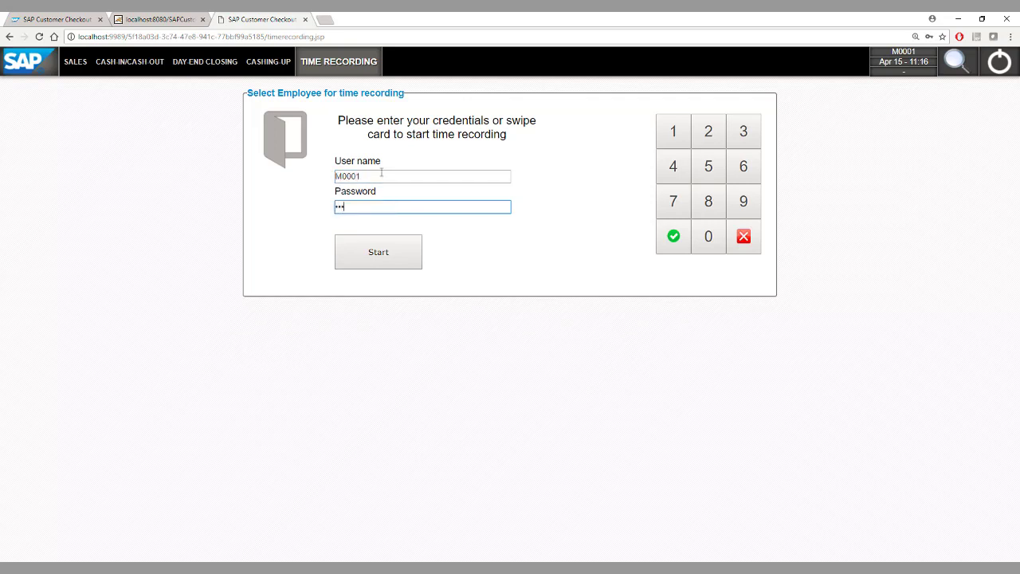
pyautogui.press('Return')
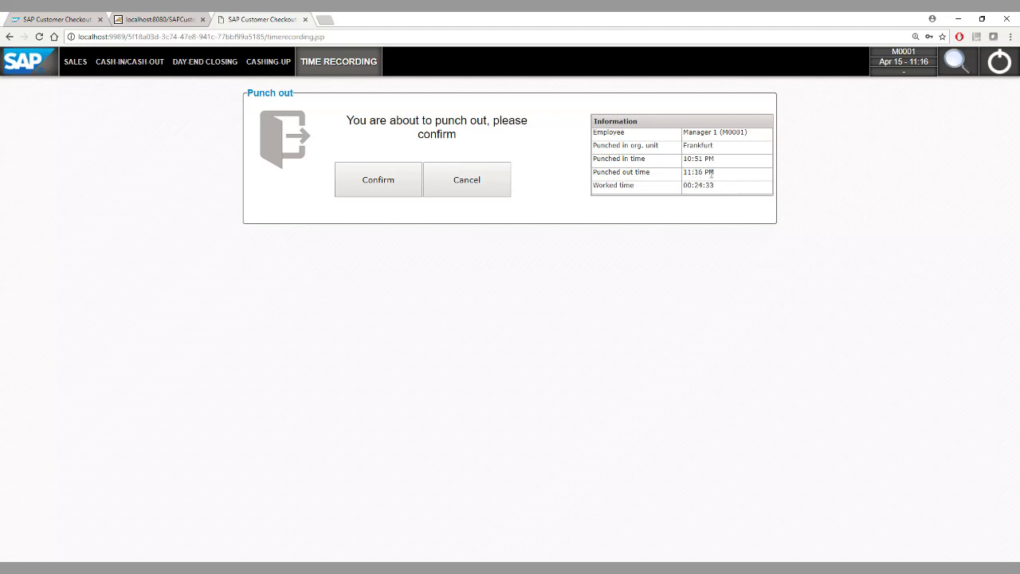
pyautogui.click(387, 188)
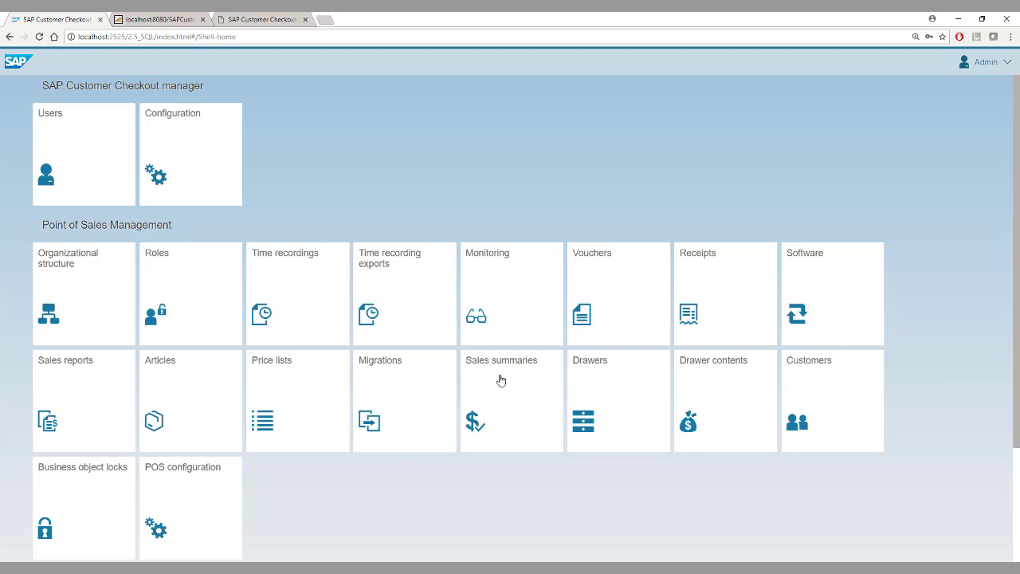
# Step: Open the Sales summaries tile on the manager home page
pyautogui.click(501, 381)
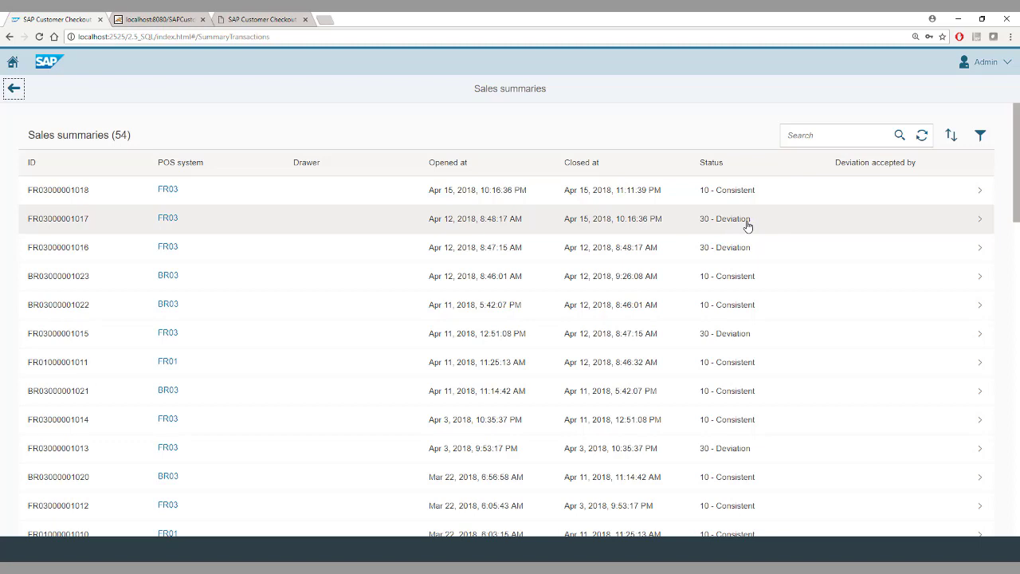
pyautogui.click(753, 192)
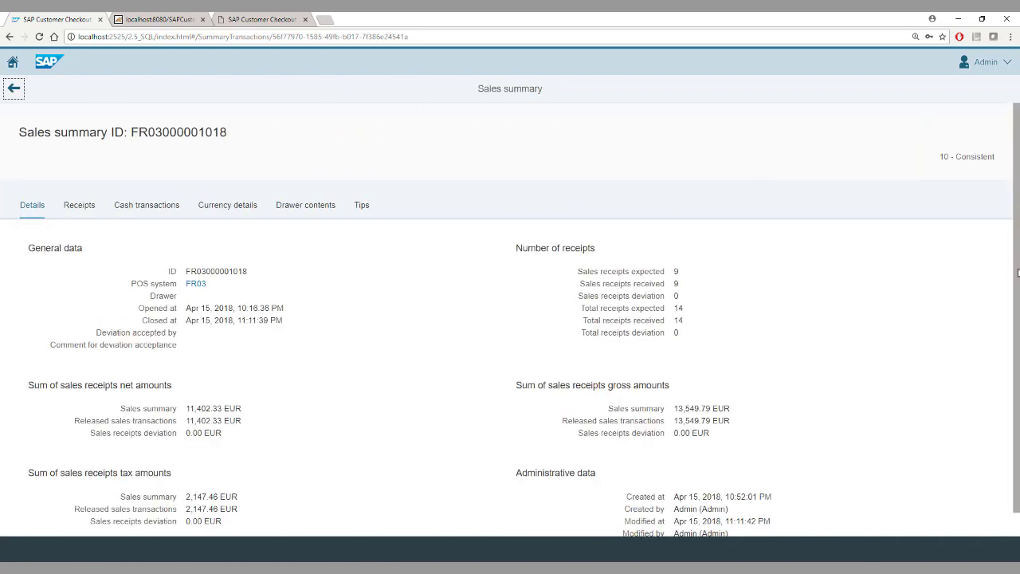
pyautogui.scroll(-1, 1008, 269)
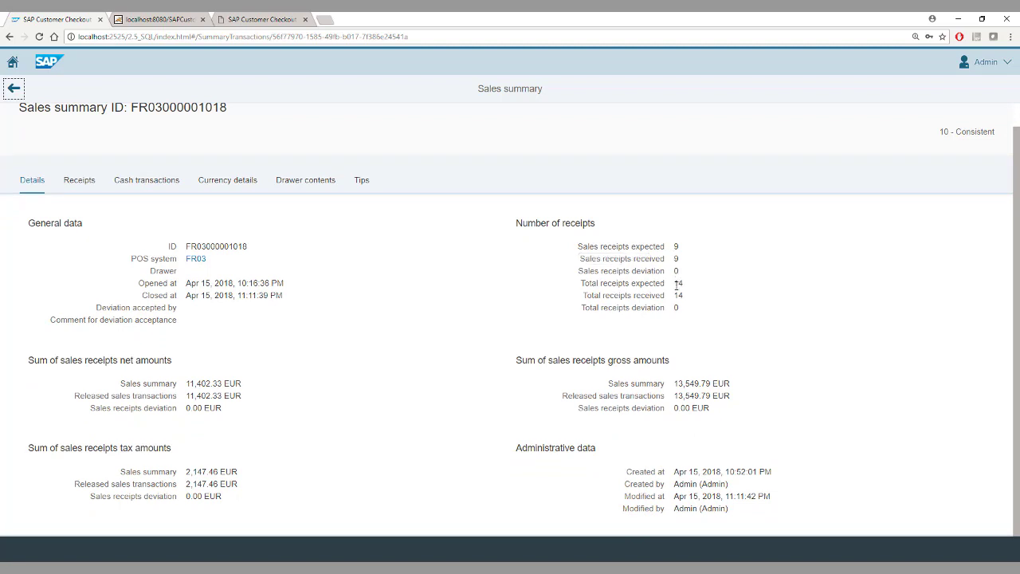
pyautogui.moveTo(677, 283); pyautogui.dragTo(675, 289)
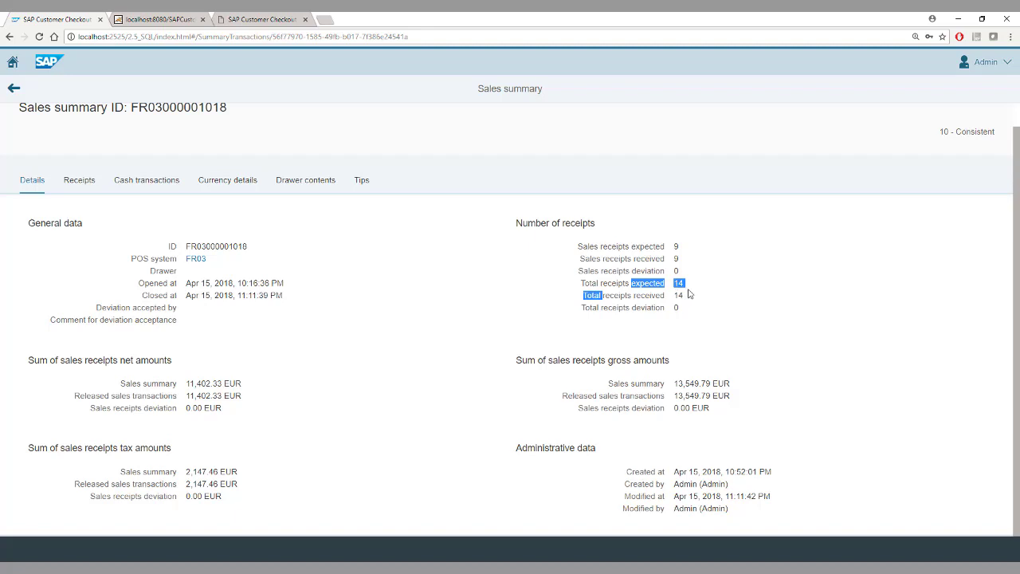
pyautogui.click(685, 292)
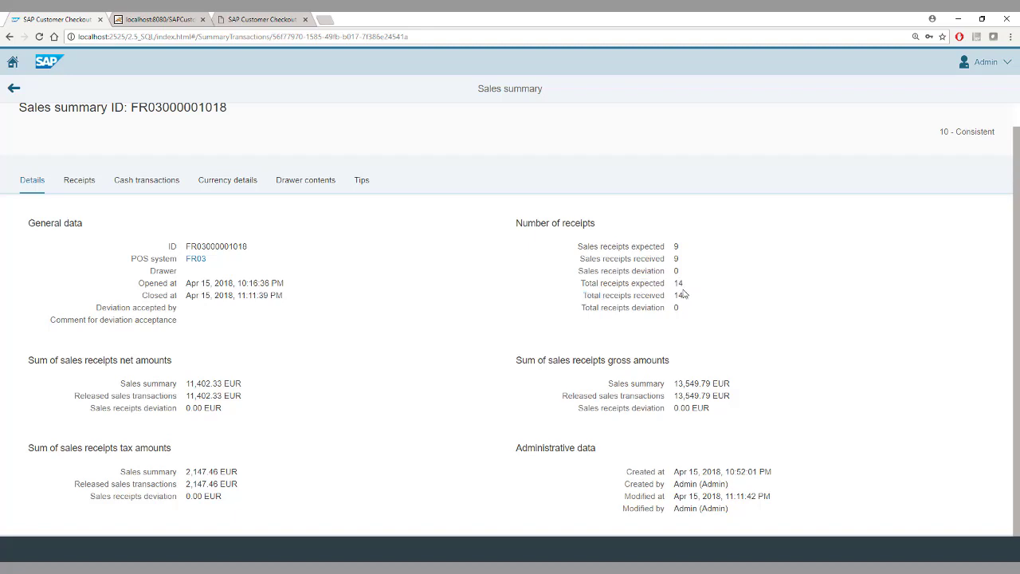
pyautogui.click(80, 180)
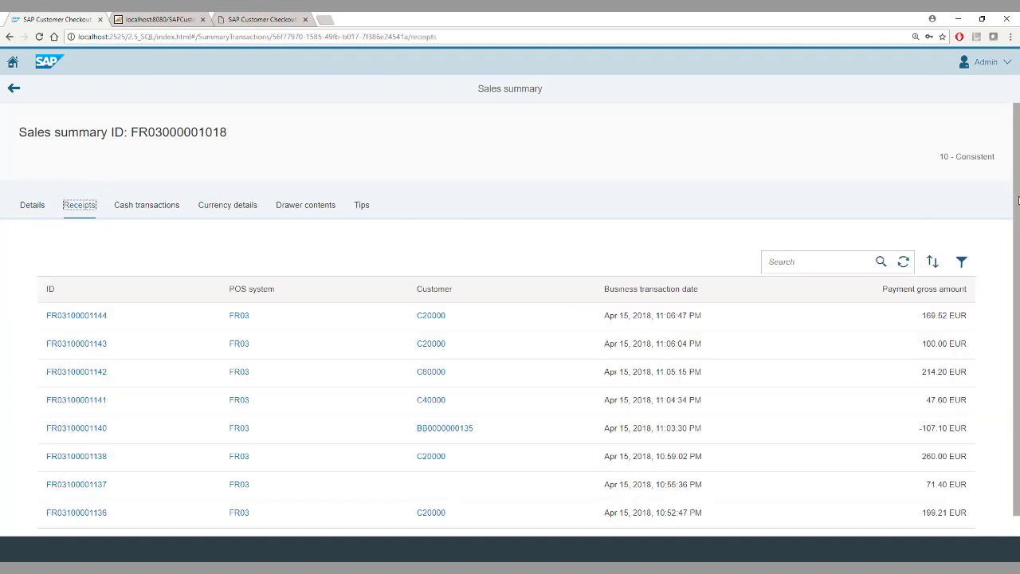
pyautogui.moveTo(1016, 196); pyautogui.dragTo(1018, 277)
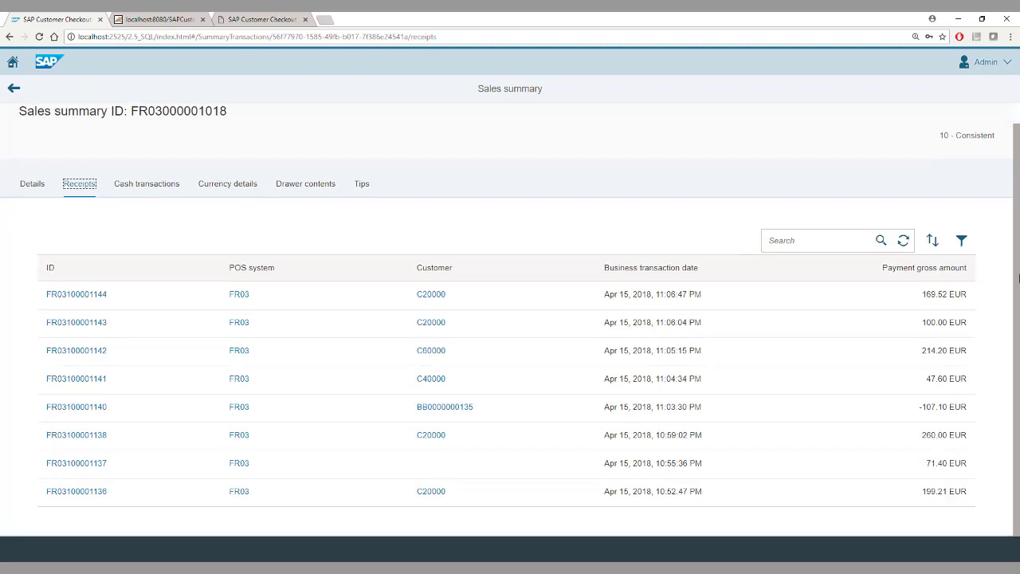
pyautogui.click(95, 493)
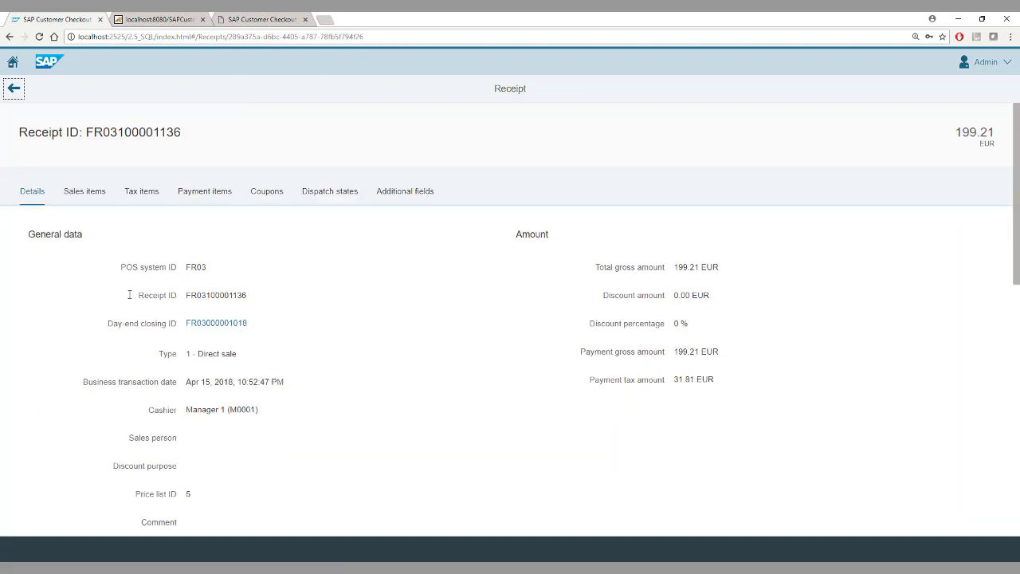
pyautogui.click(82, 191)
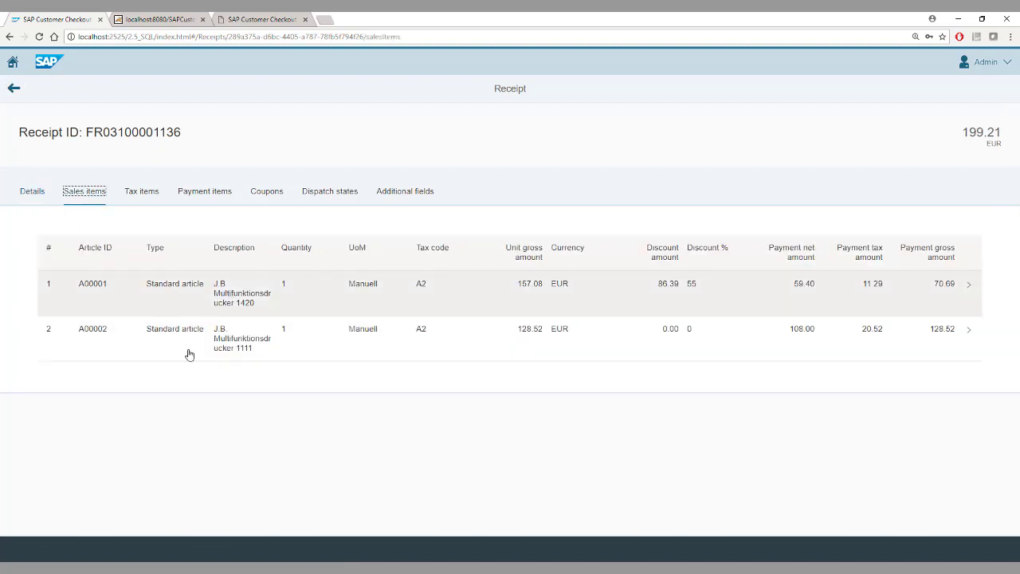
pyautogui.click(9, 92)
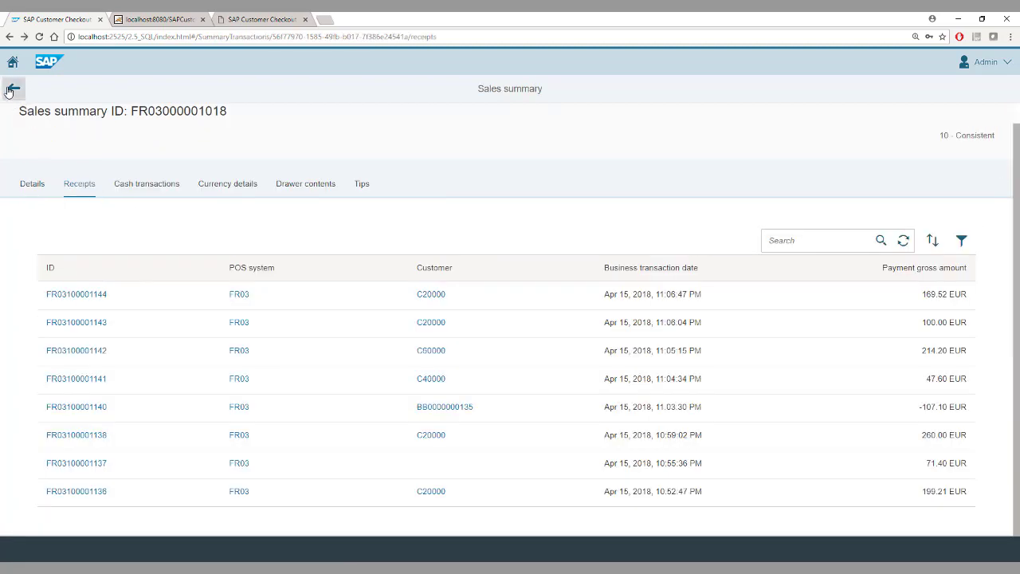
# Step: Review cash transactions and EUR currency details, noting the 71.40 card amount, then return to Details
pyautogui.click(134, 187)
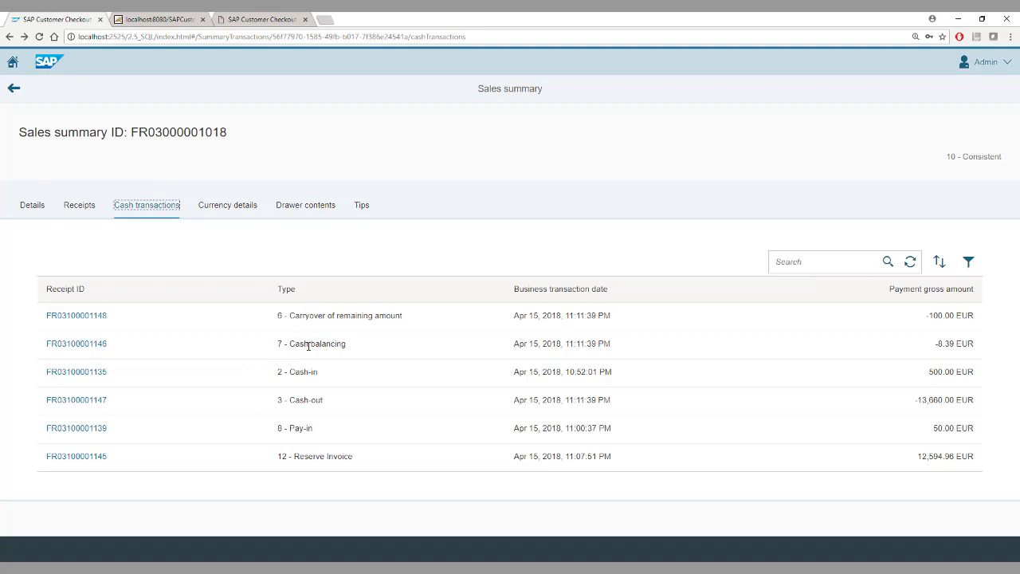
pyautogui.click(224, 209)
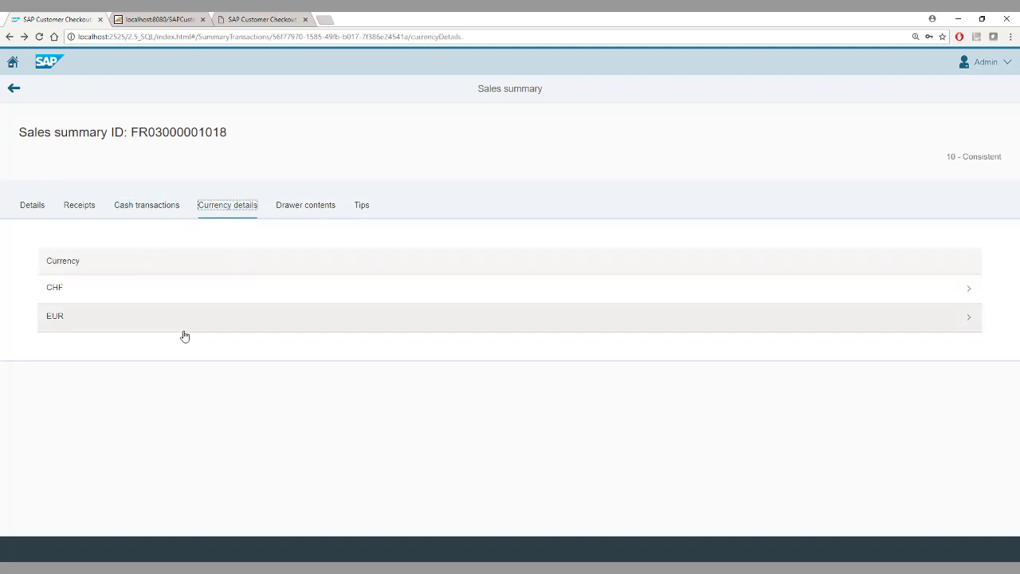
pyautogui.click(131, 322)
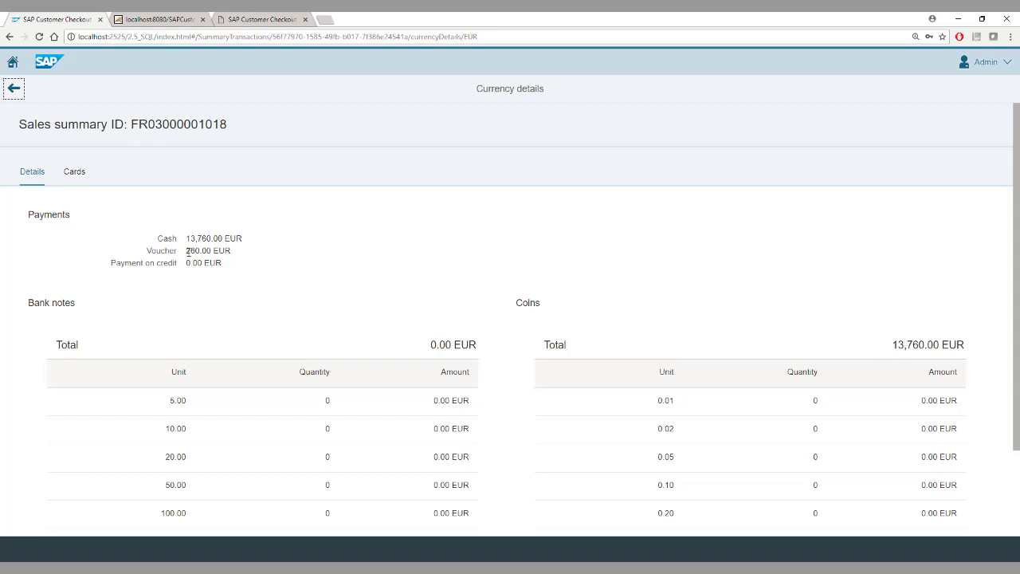
pyautogui.click(76, 176)
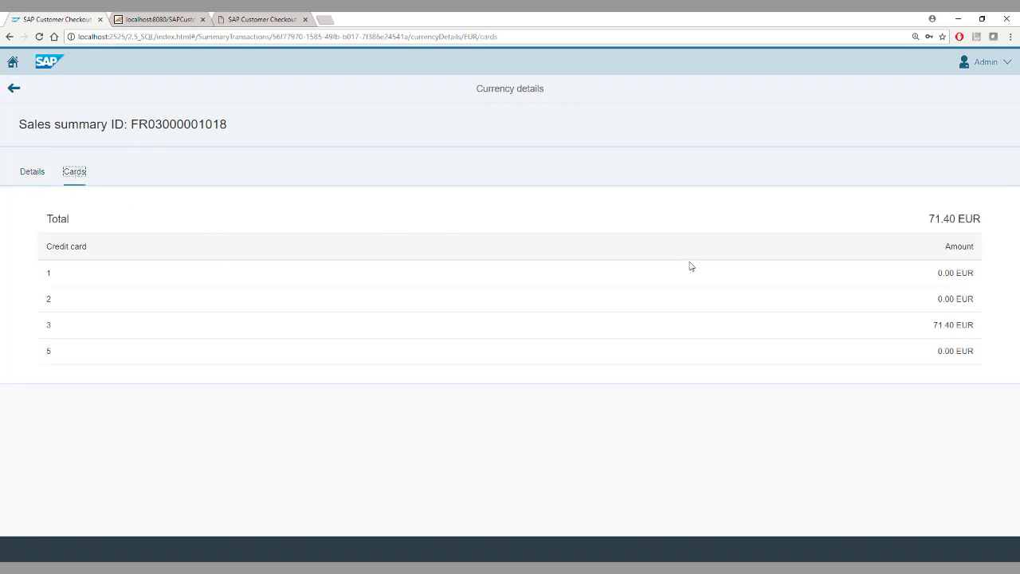
pyautogui.moveTo(933, 325); pyautogui.dragTo(956, 325)
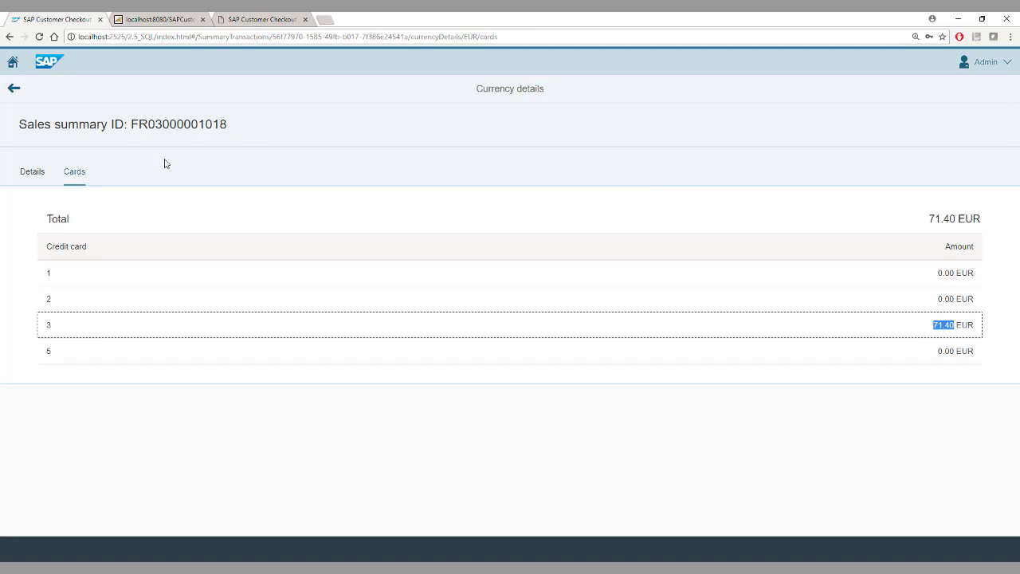
pyautogui.click(15, 89)
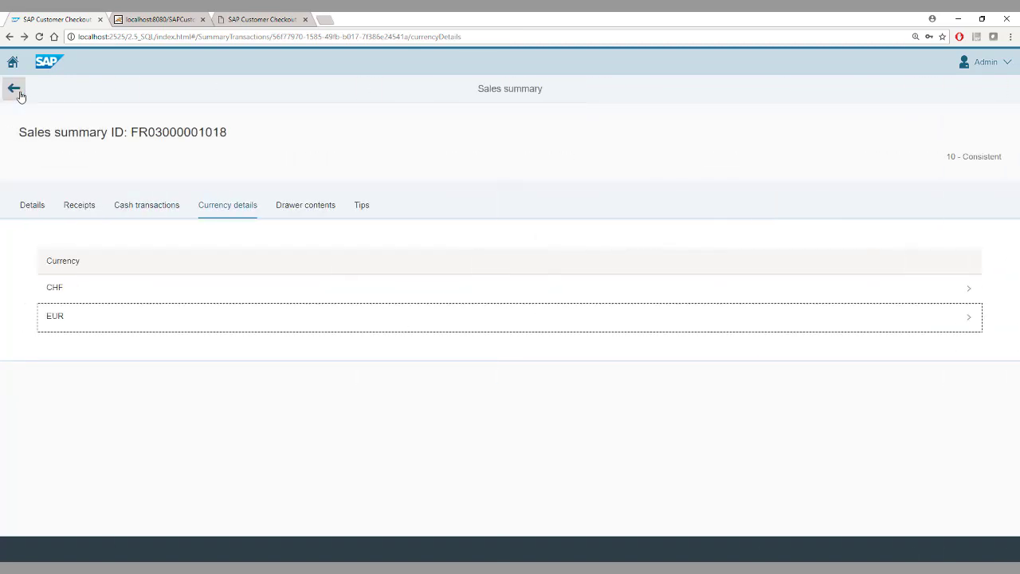
pyautogui.click(29, 215)
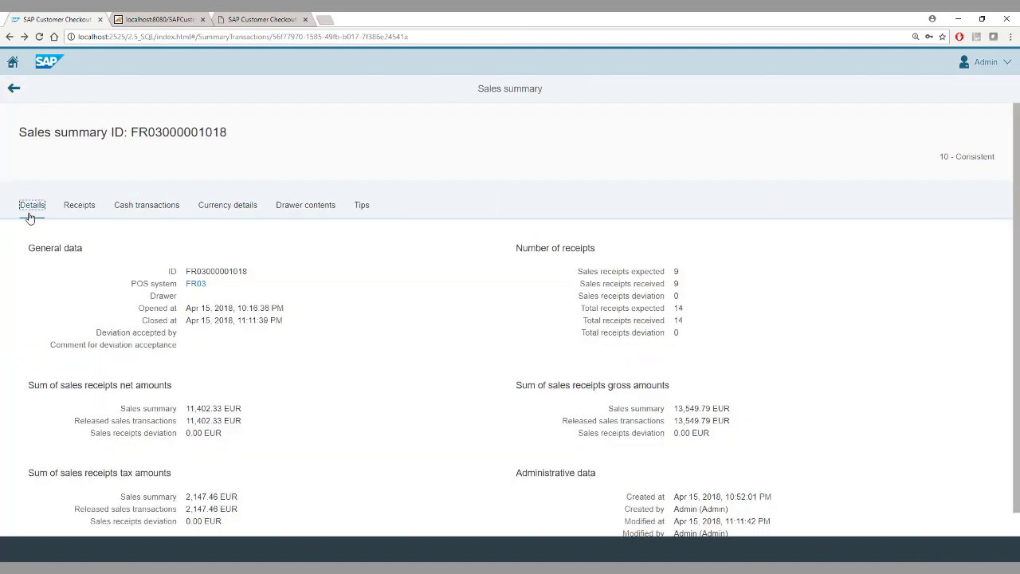